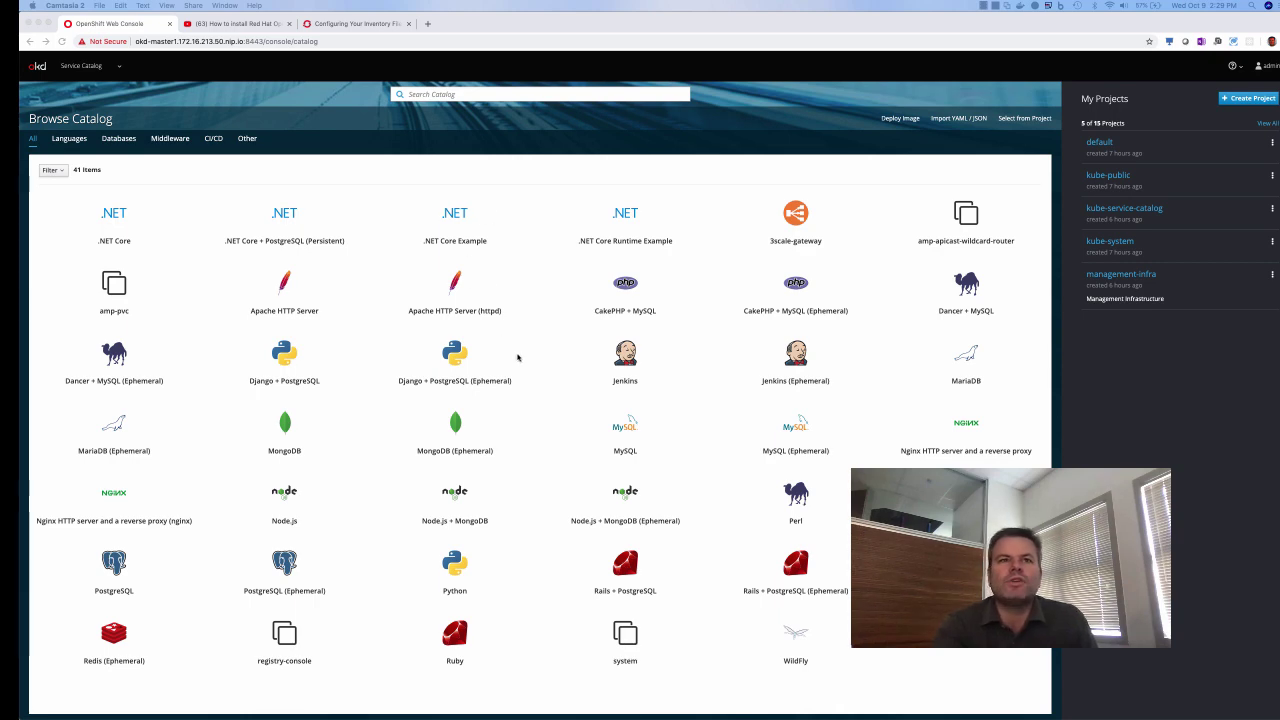
Switch to the YouTube tab with the 'How to install Red Hat OpenShift (OCP) 3.11 from scratch' video
click(247, 23)
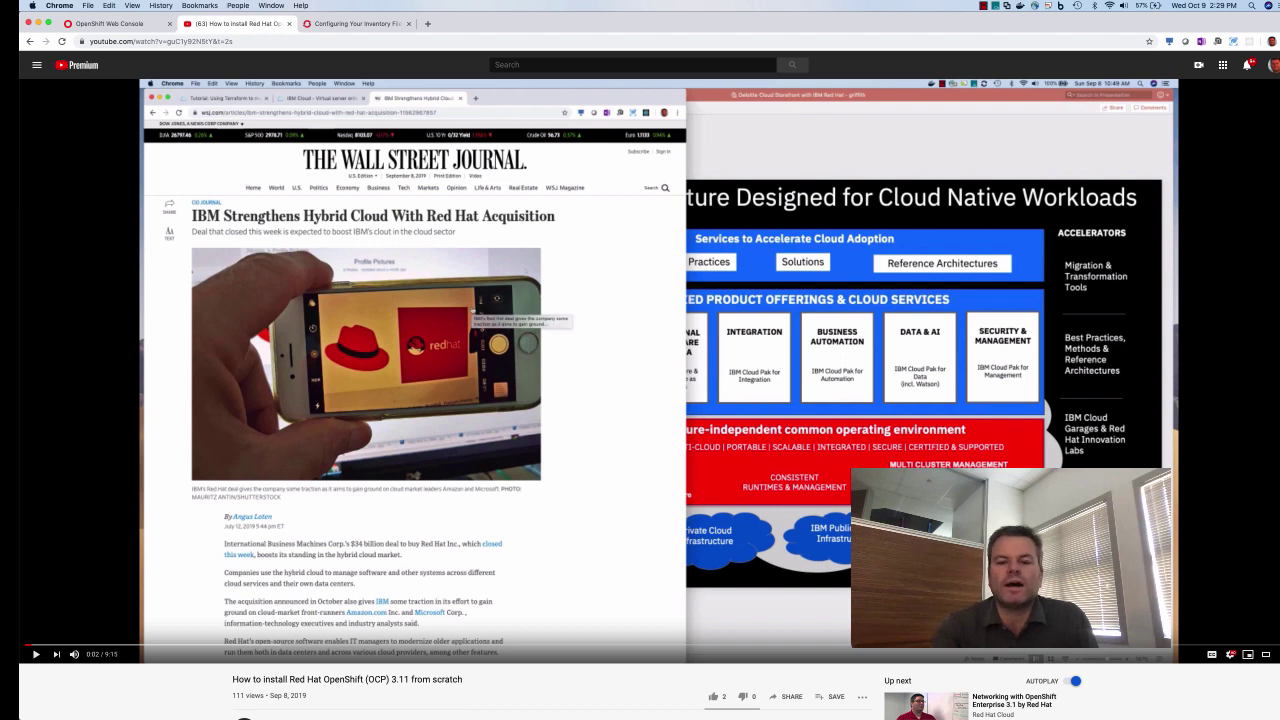
Bring up the 'Local Dev - VMware Fusion 11.0.3' cluster architecture slide
key(super+Tab)
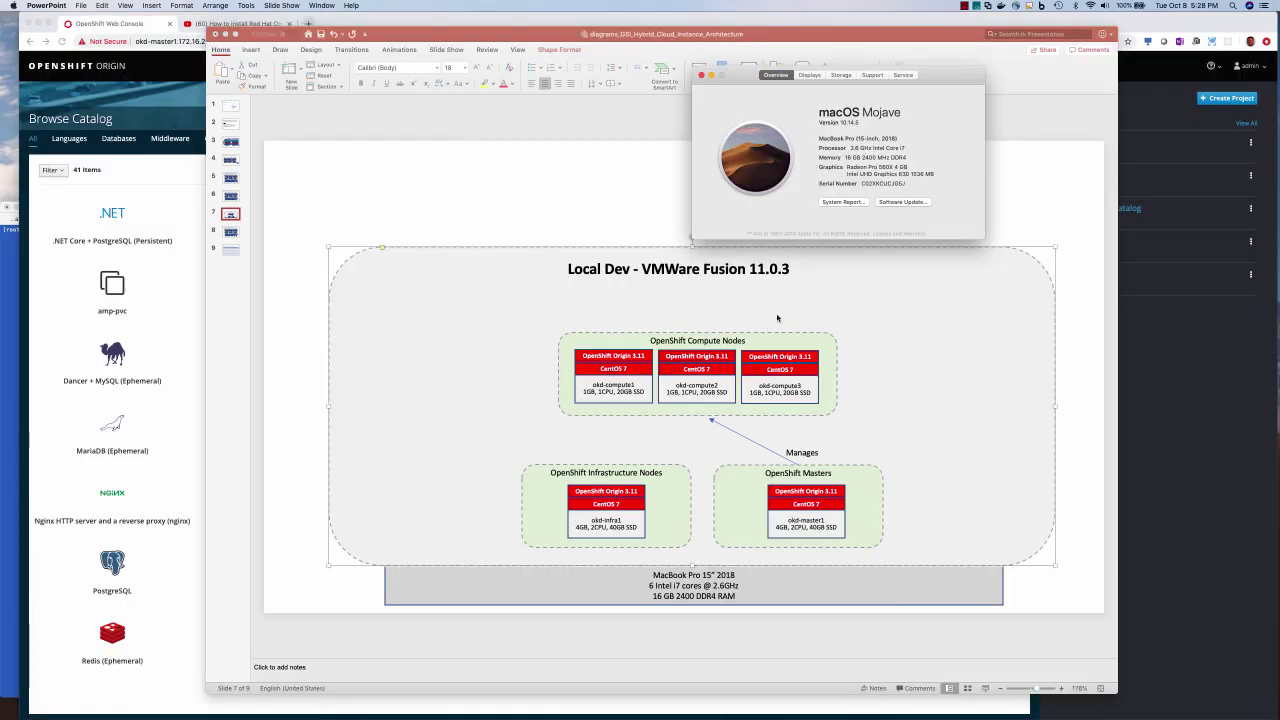
Close About This Mac and place the VMware Fusion library of OKD VMs beside the slide
click(701, 76)
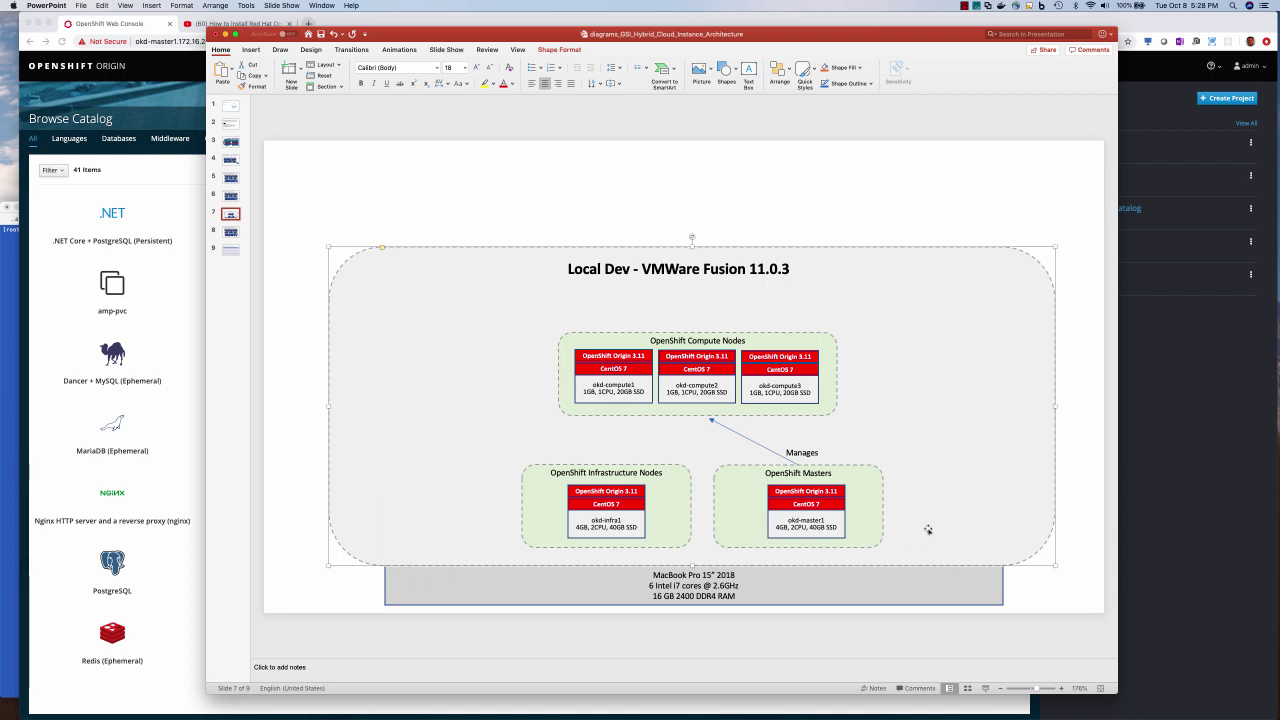
click(1079, 553)
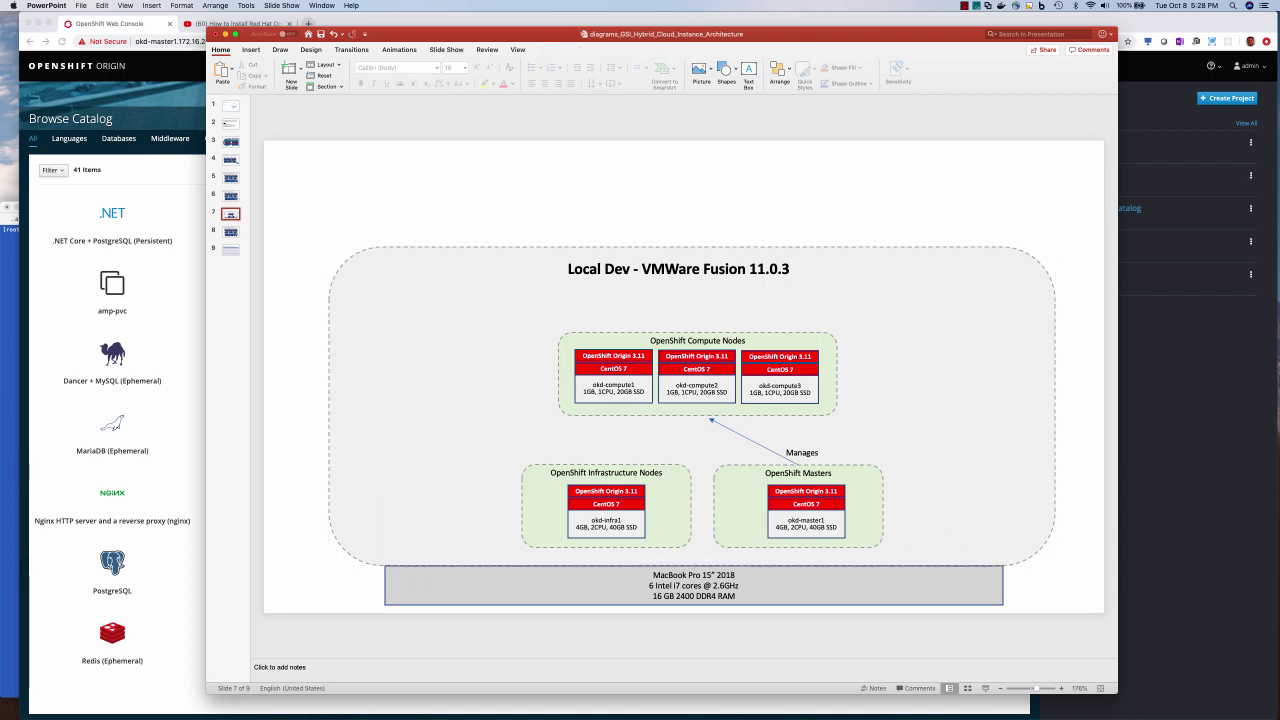
key(super+Tab)
drag(1094, 48, 213, 56)
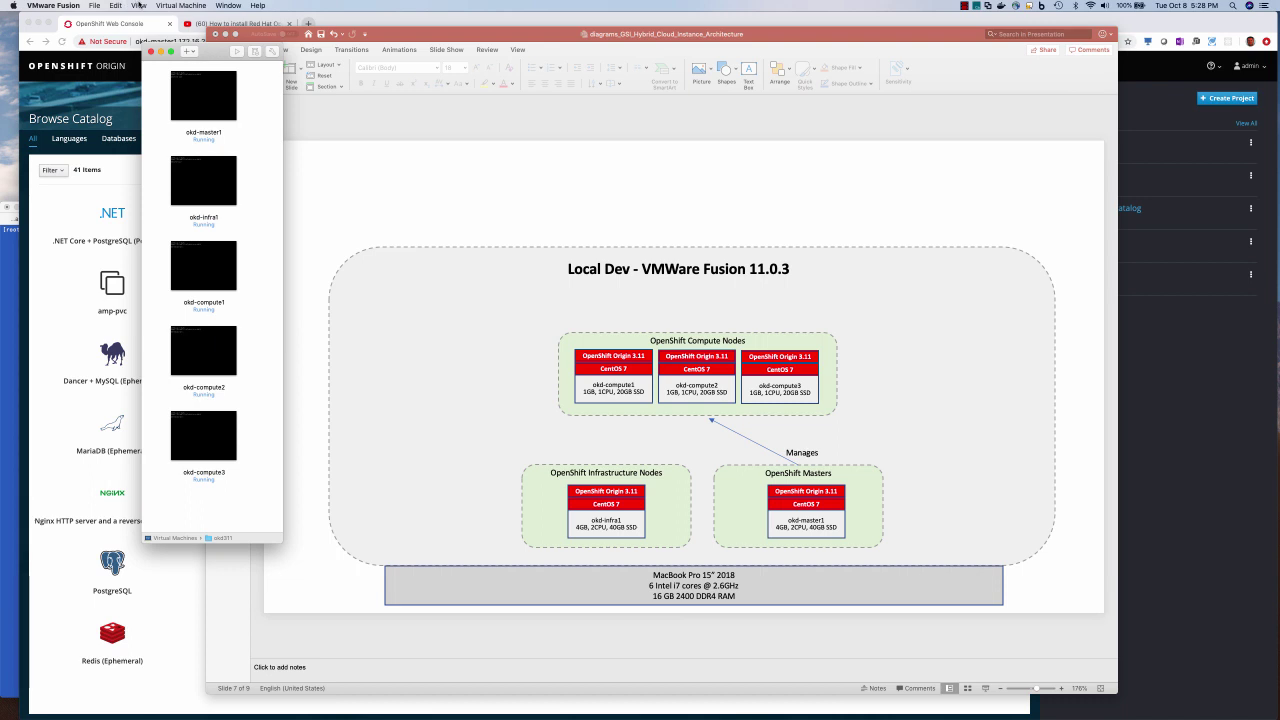
Open the settings of the okd-master1 virtual machine
click(213, 94)
right_click(214, 91)
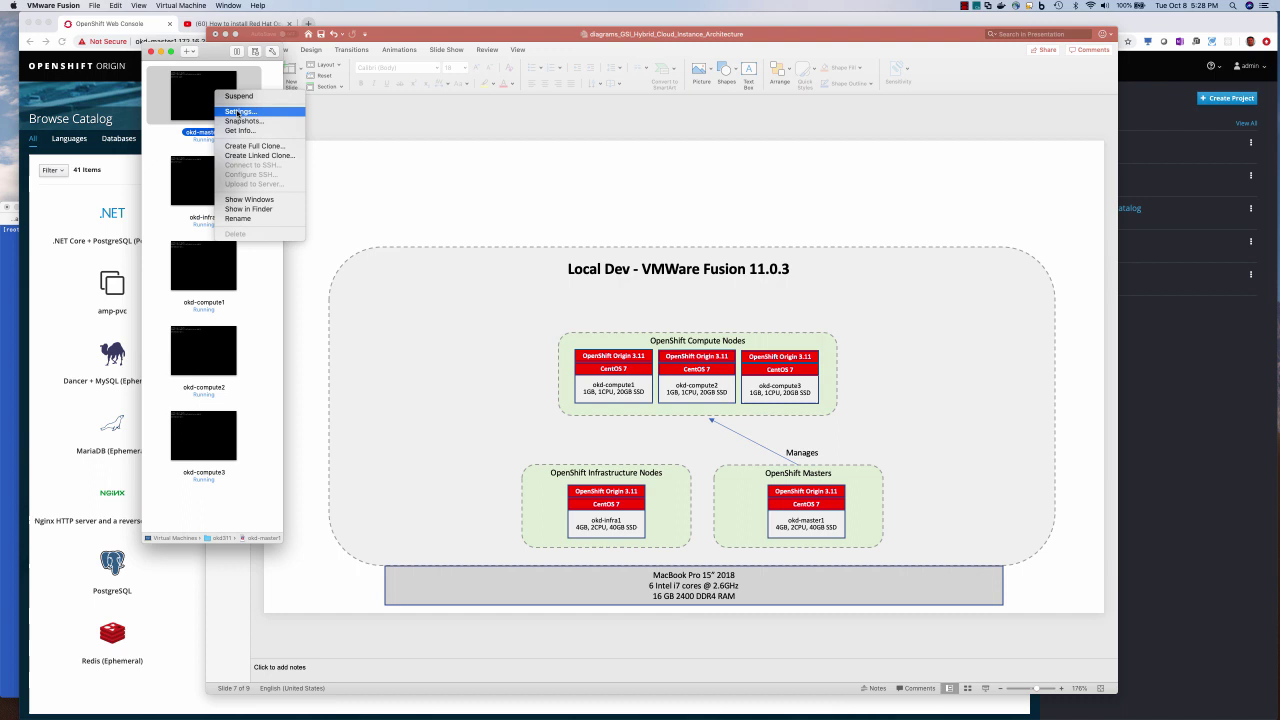
click(238, 111)
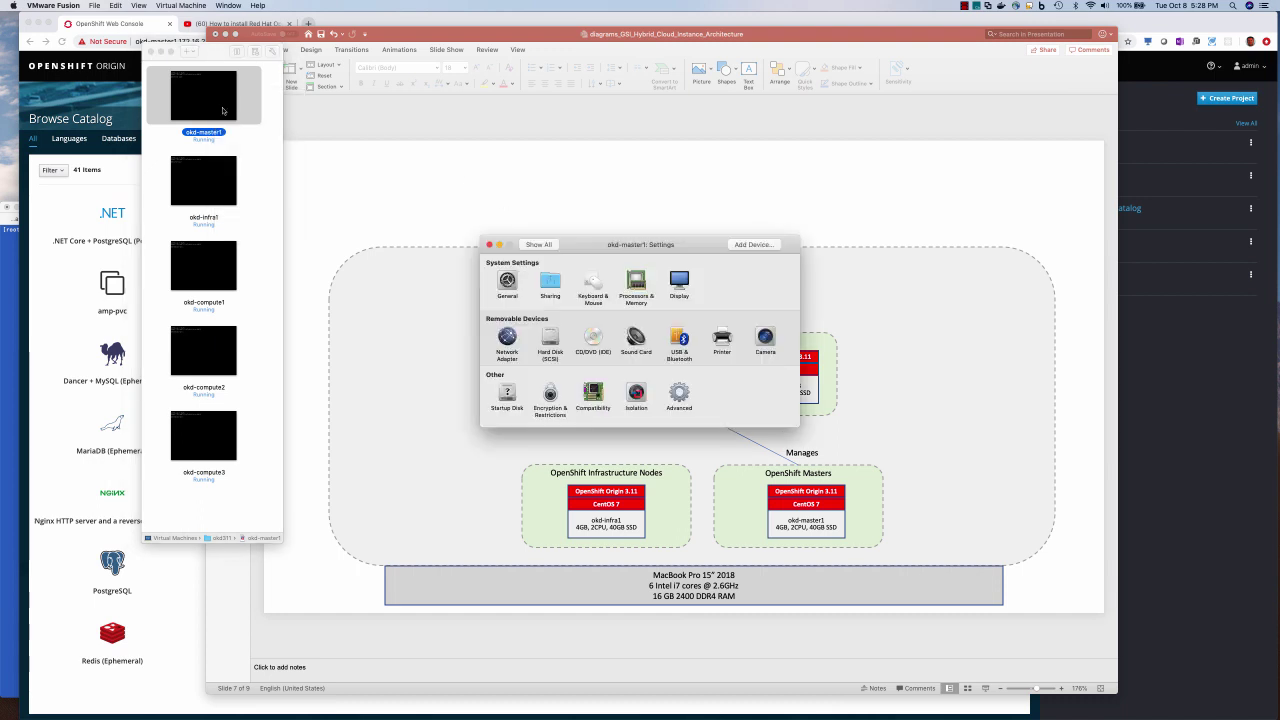
Start a new virtual machine using the Install from disc or image option
click(187, 51)
click(199, 66)
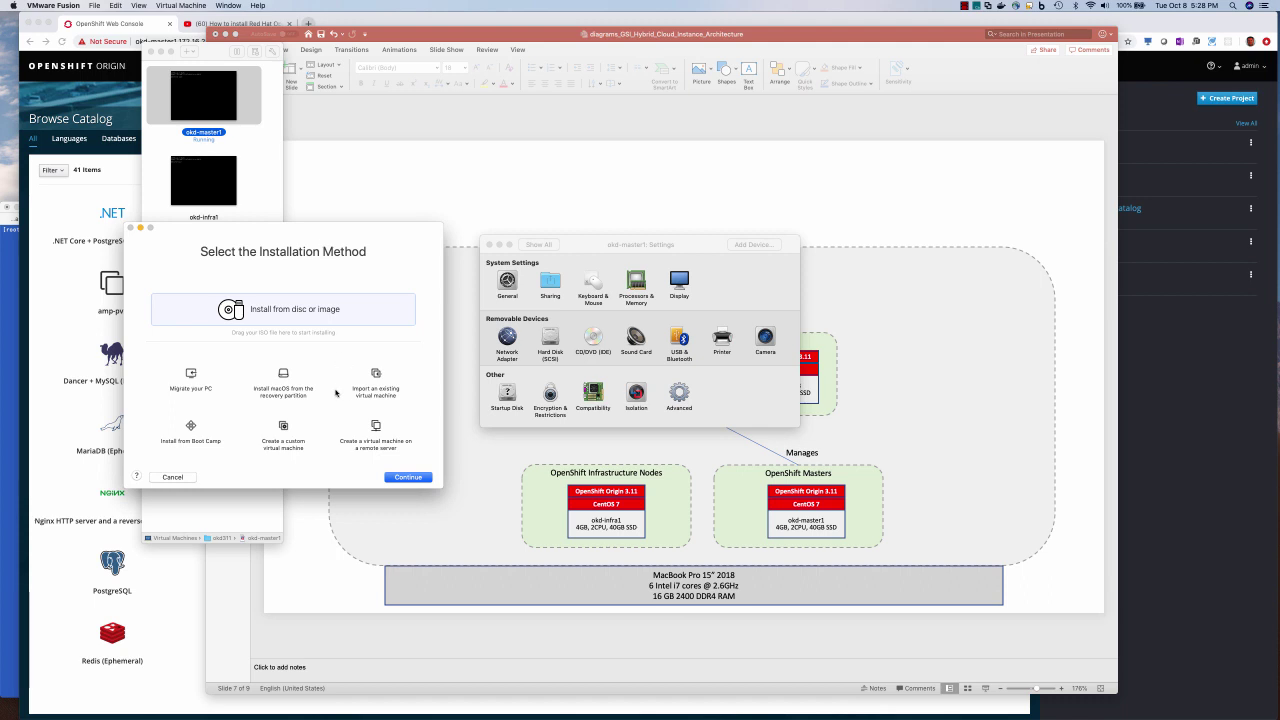
click(407, 477)
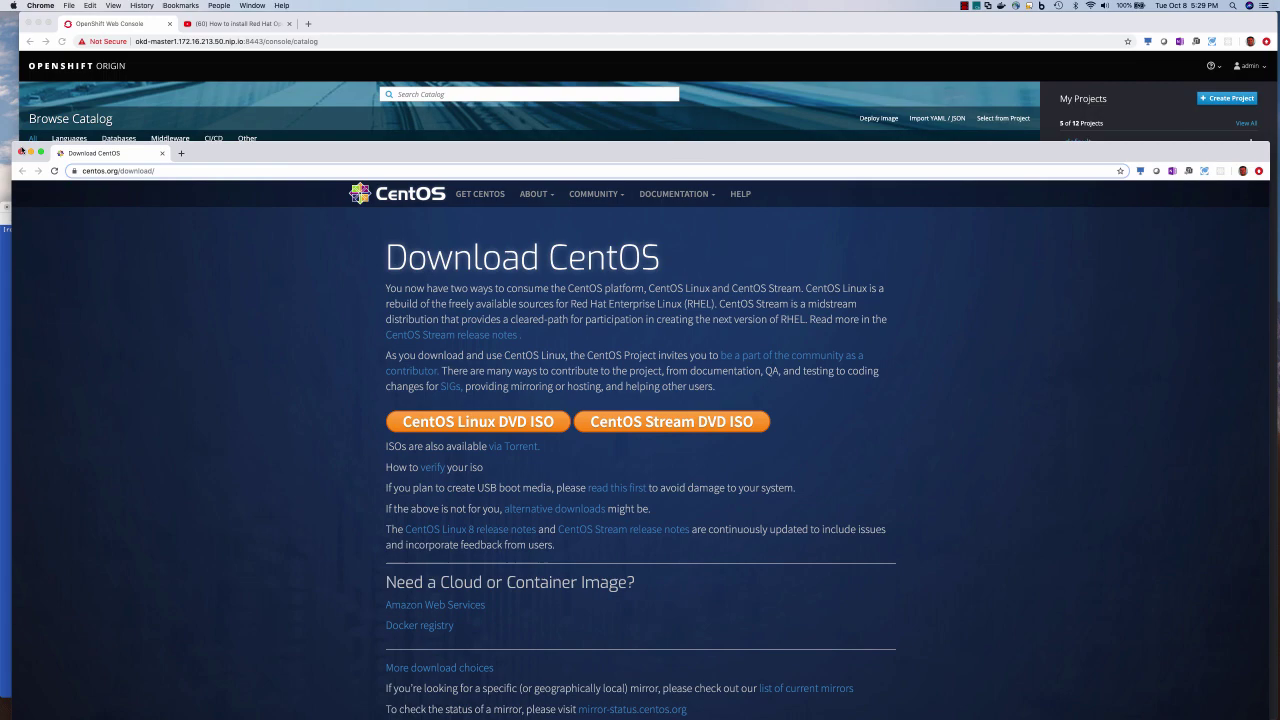
Fit the CentOS download window to the right half, then hide it and reposition the OpenShift console
drag(14, 140, 471, 15)
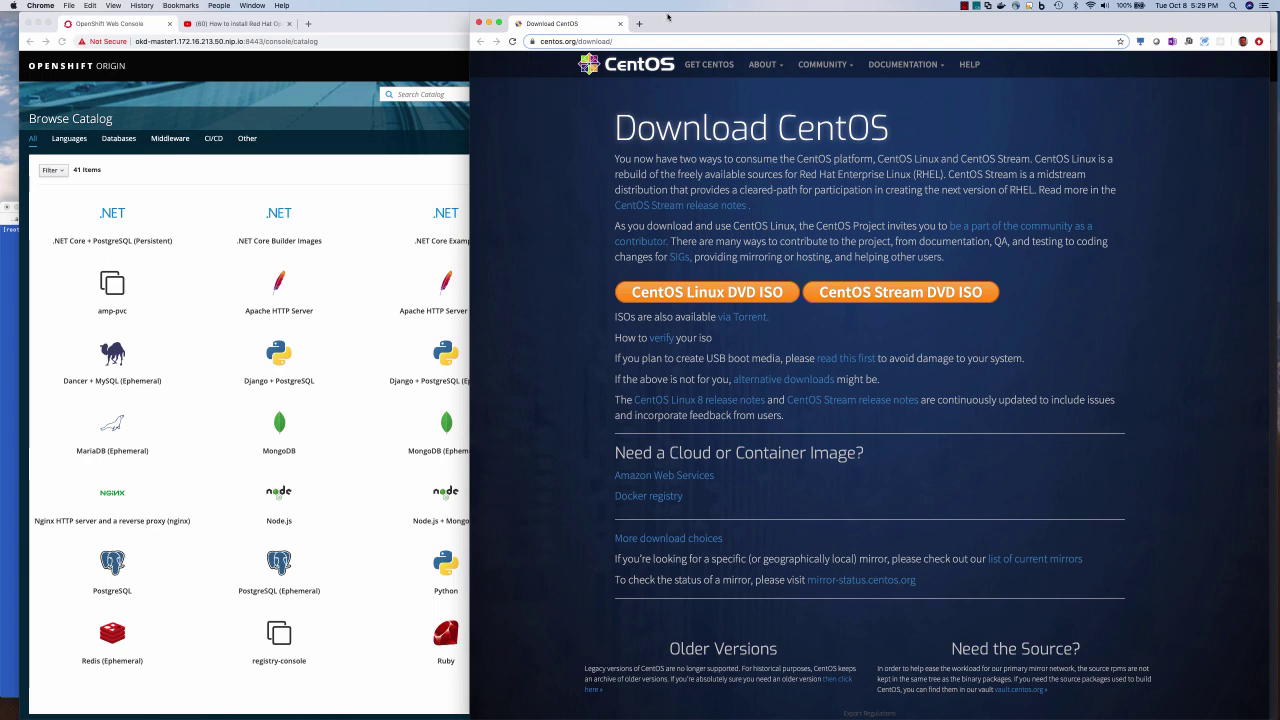
drag(666, 23, 682, 108)
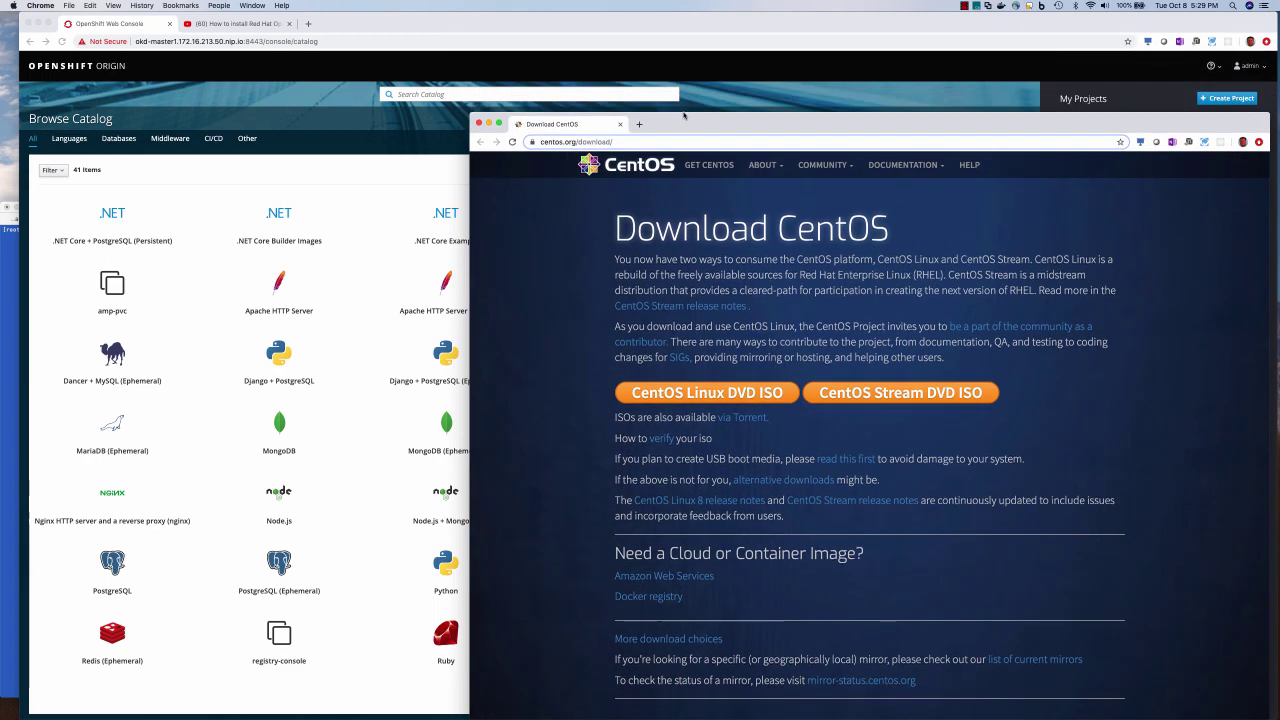
click(478, 105)
drag(382, 21, 561, 101)
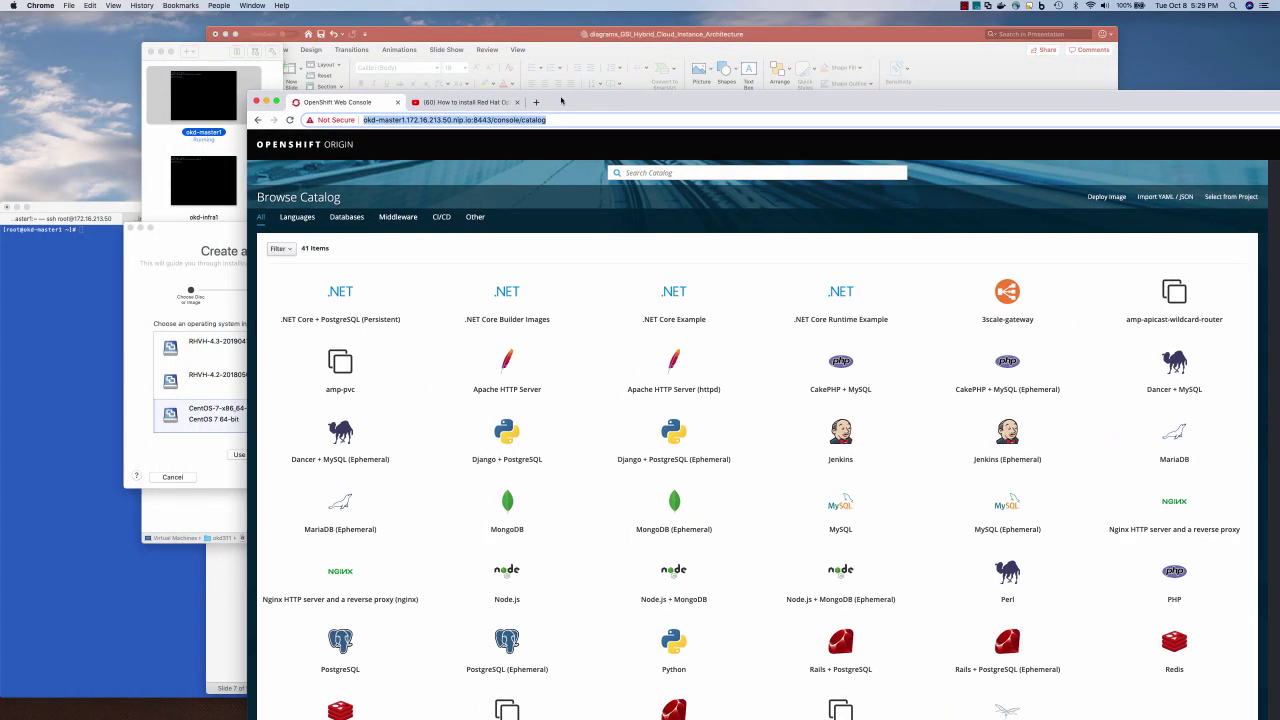
Create a Legacy BIOS VM from the CentOS-7 Minimal 1810 ISO and save it as okd-master2
click(191, 236)
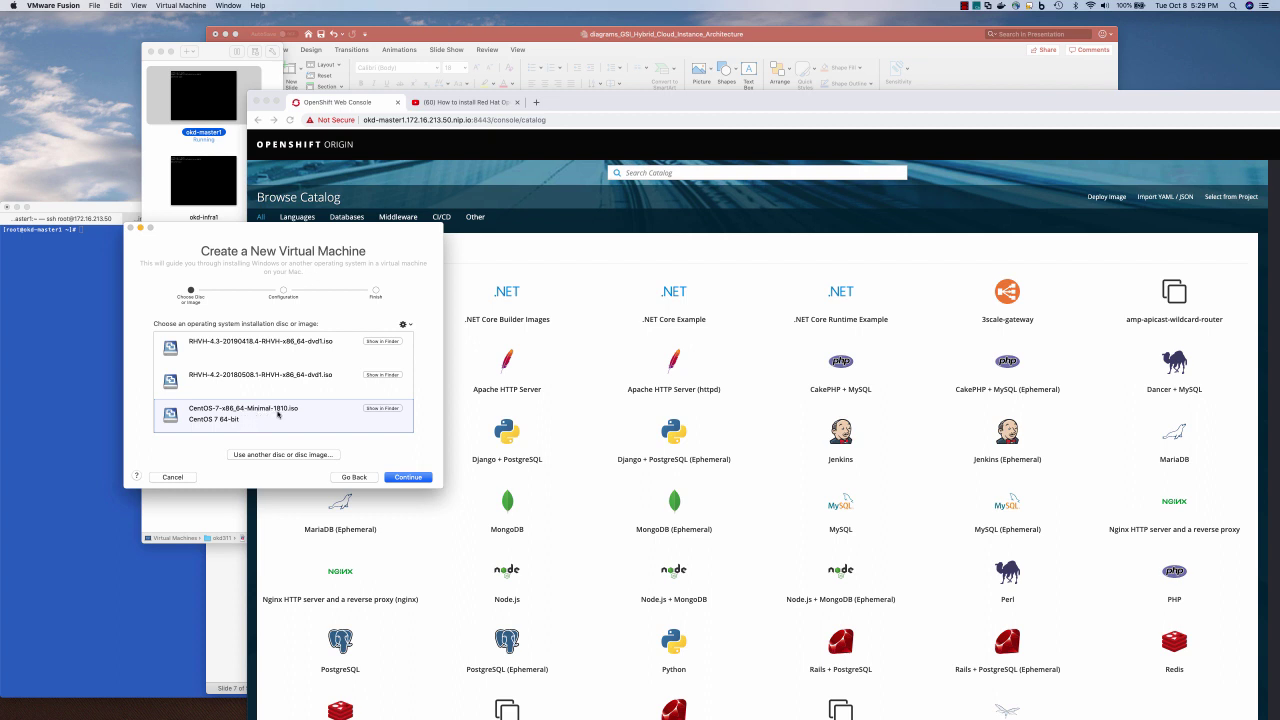
click(407, 477)
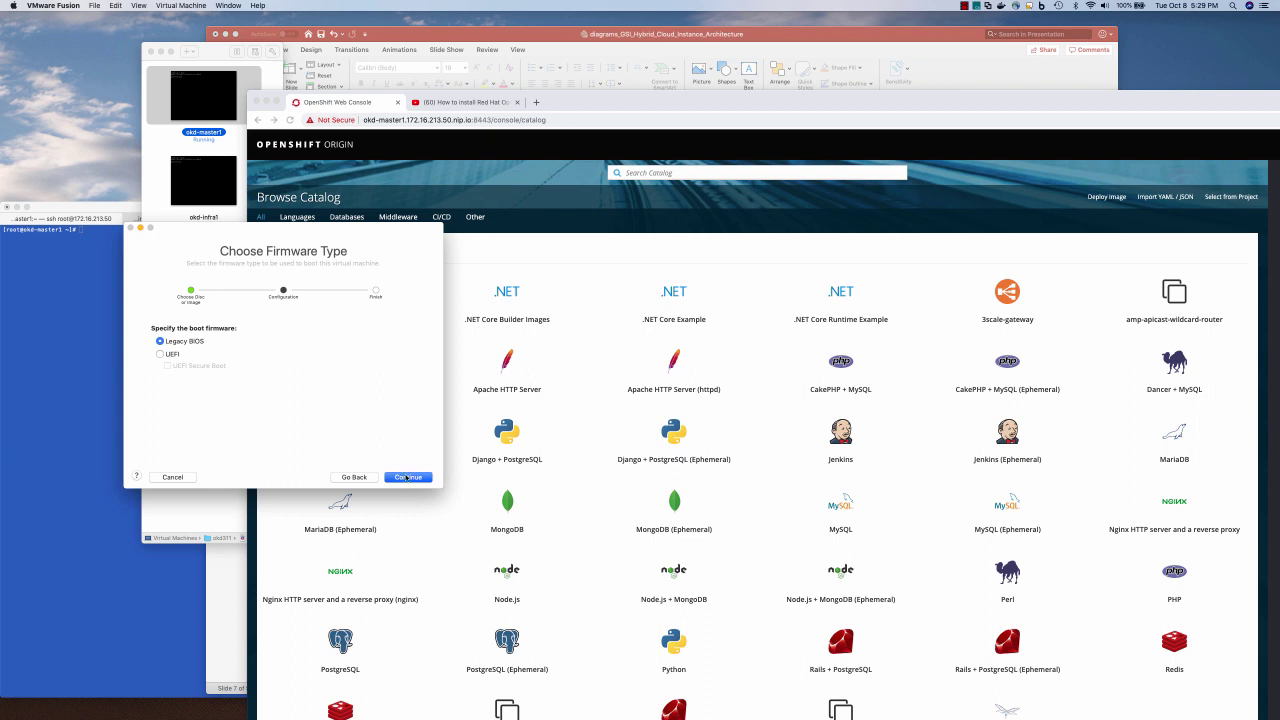
click(407, 477)
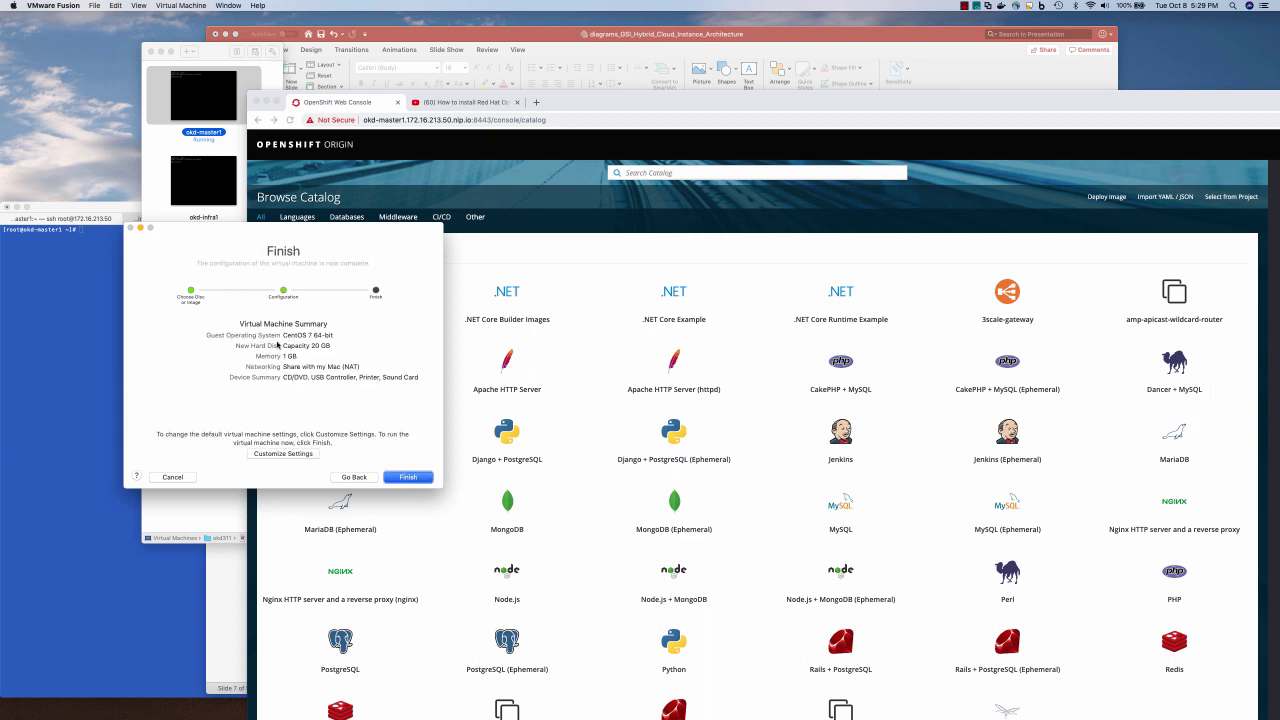
click(284, 453)
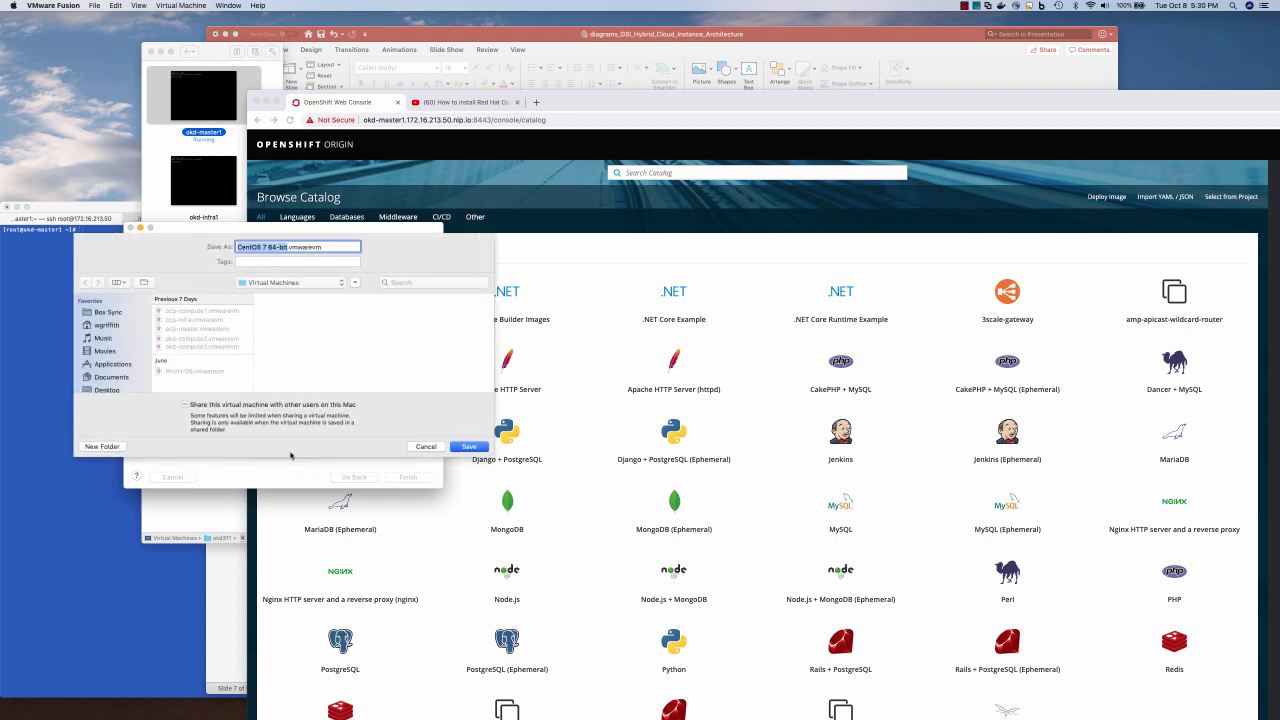
text(okd-master2)
click(469, 446)
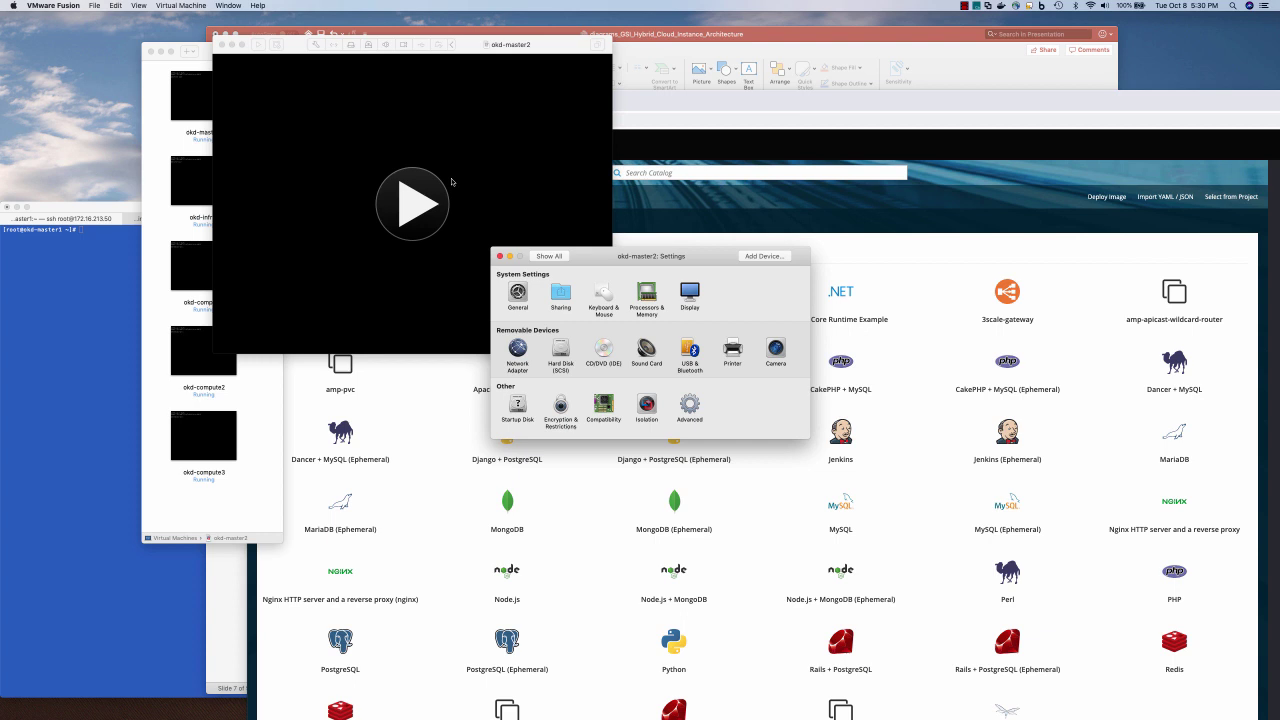
Give okd-master2 2 processor cores and 4192 MB memory with hypervisor applications enabled
click(647, 293)
click(636, 296)
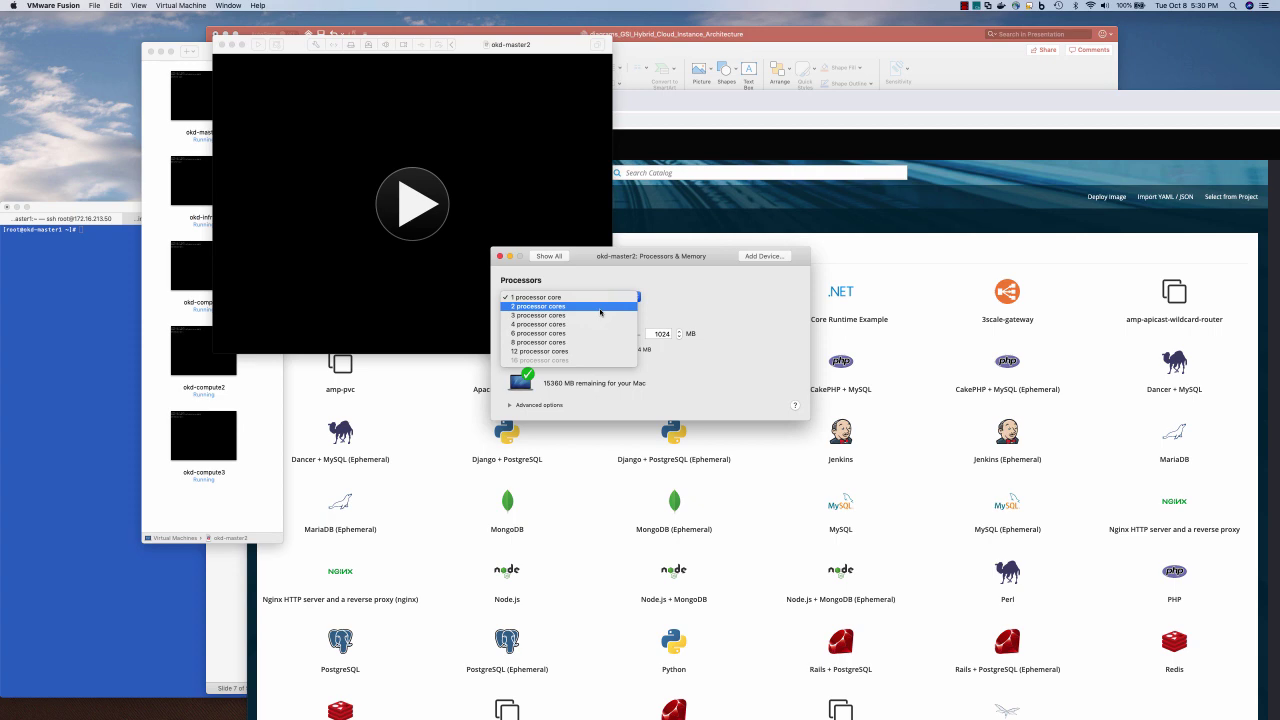
click(600, 309)
drag(615, 258, 185, 396)
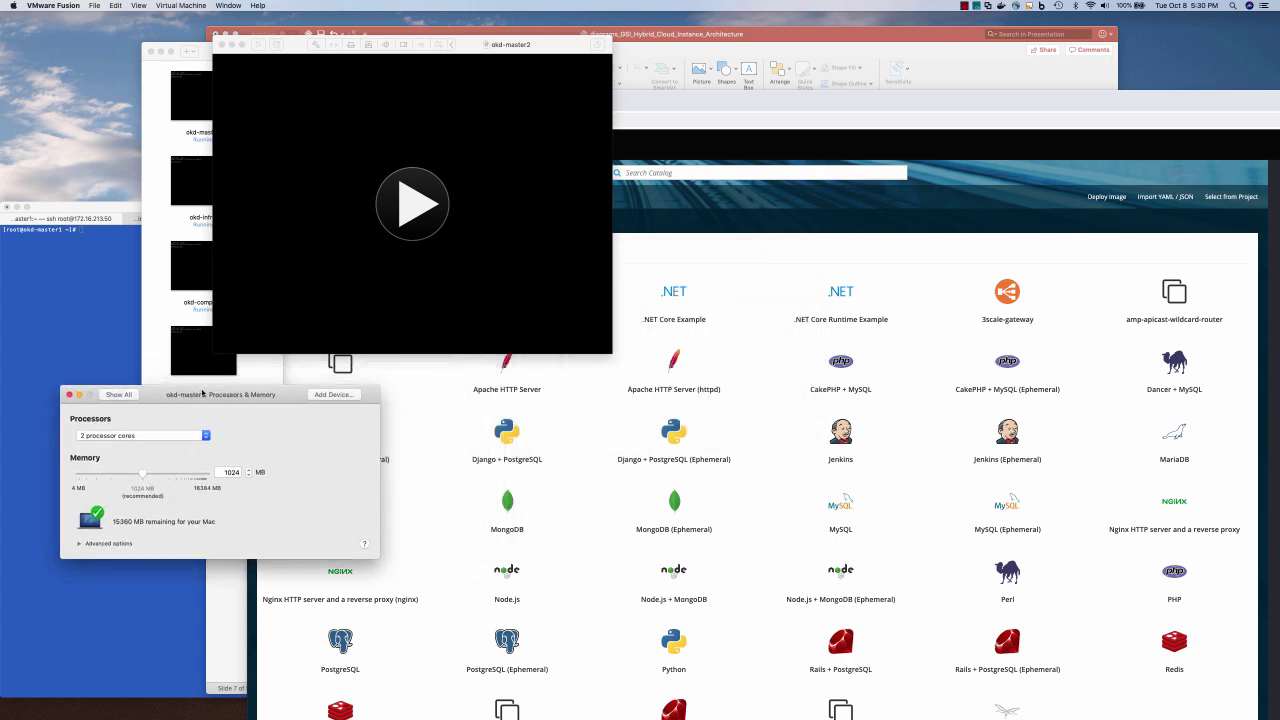
double_click(756, 37)
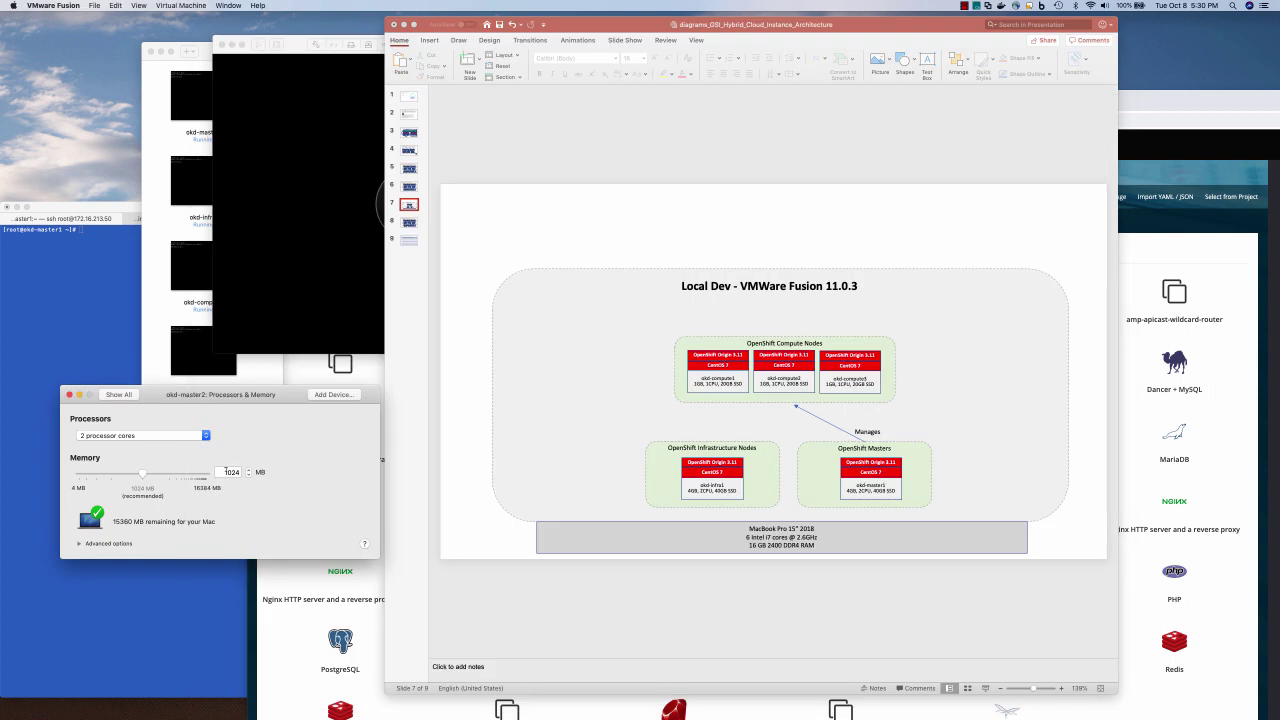
double_click(230, 471)
text(4192)
click(79, 544)
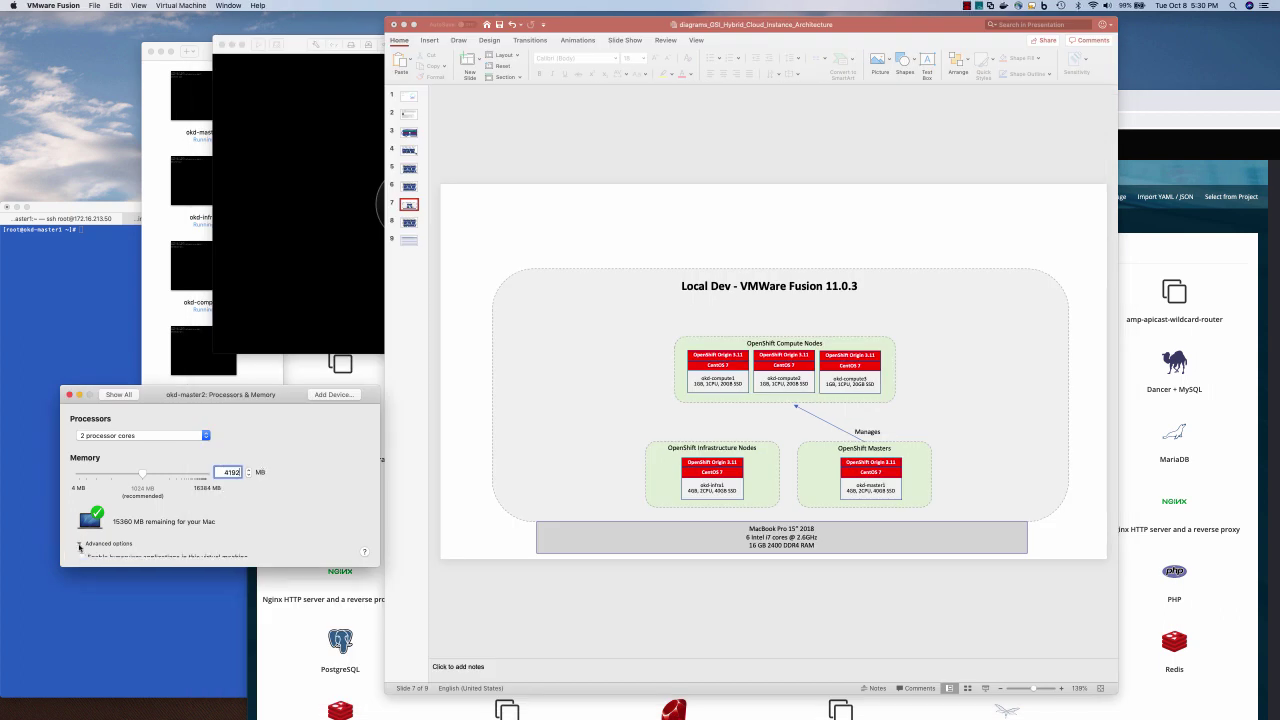
click(82, 558)
click(118, 394)
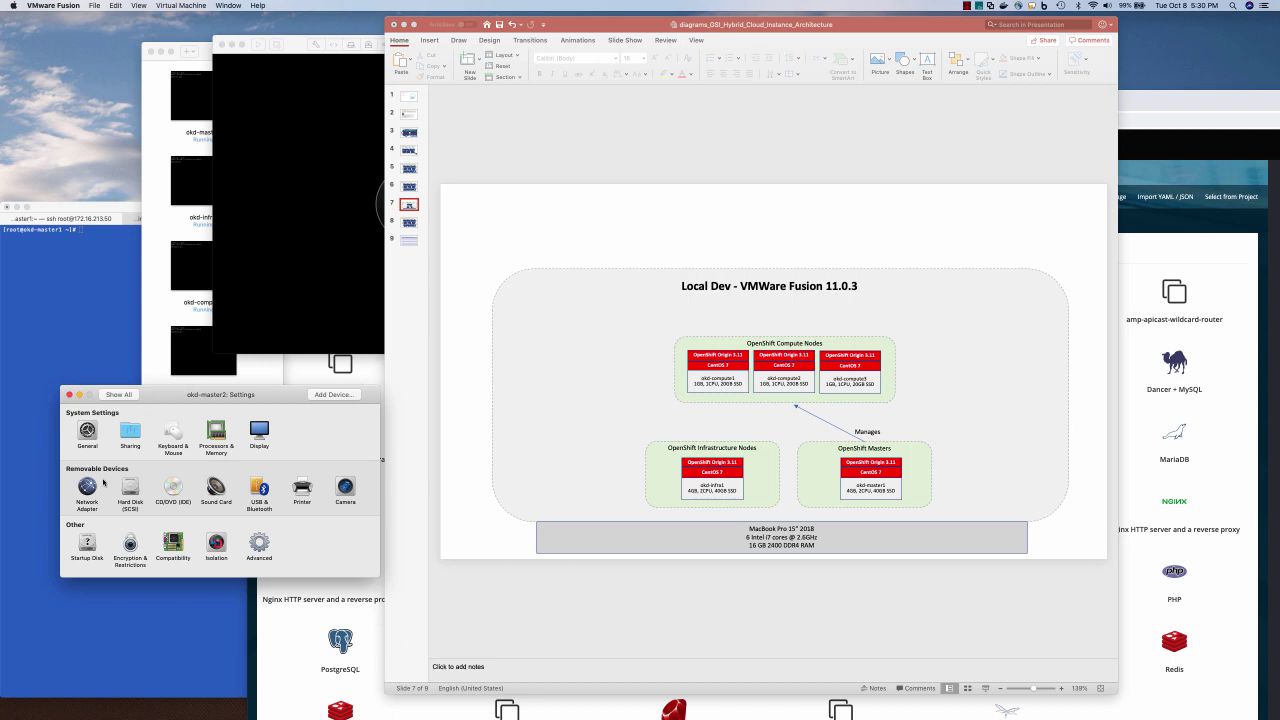
Resize okd-master2's hard disk to 40 GB and apply the change
click(130, 489)
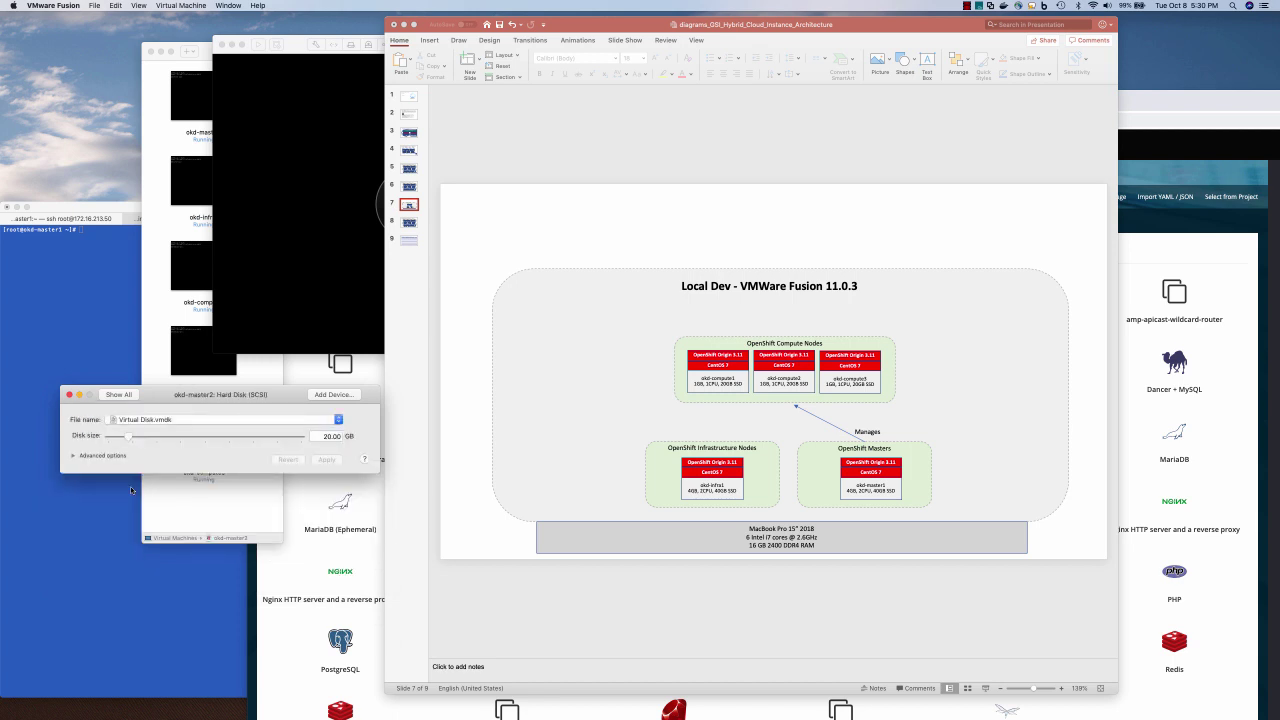
click(149, 437)
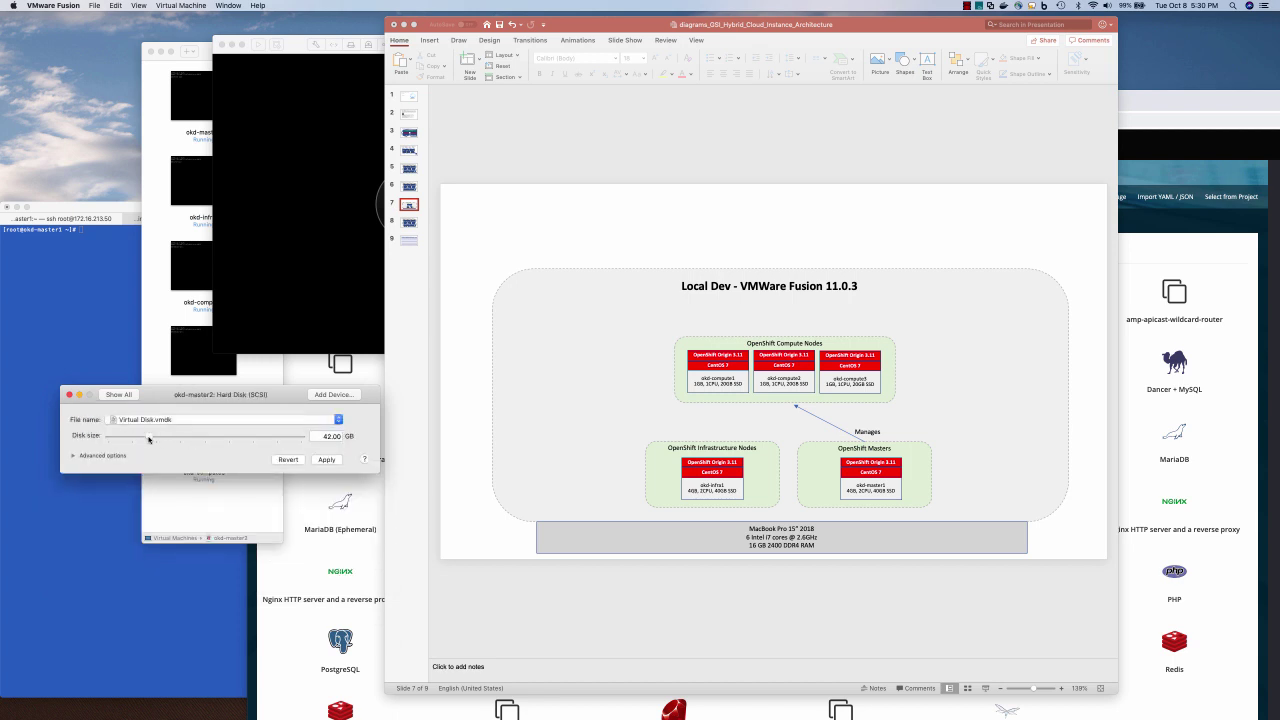
drag(149, 438, 146, 438)
click(90, 455)
click(119, 395)
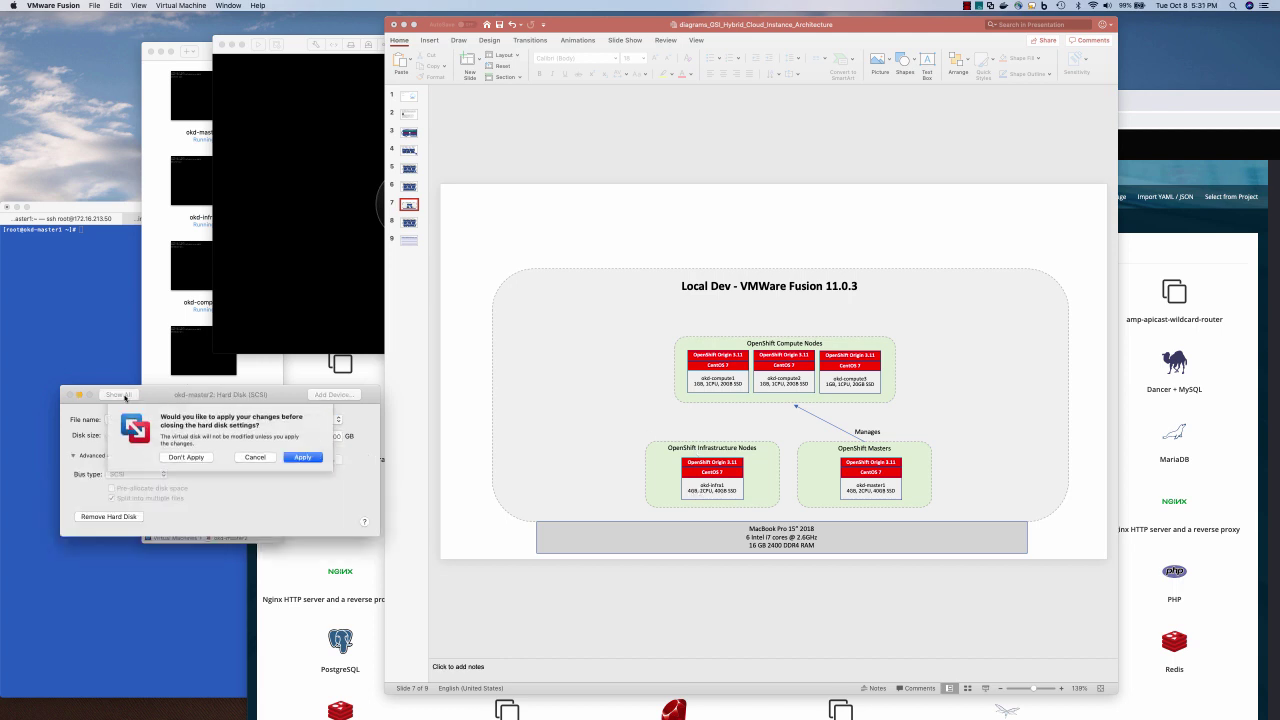
key(Return)
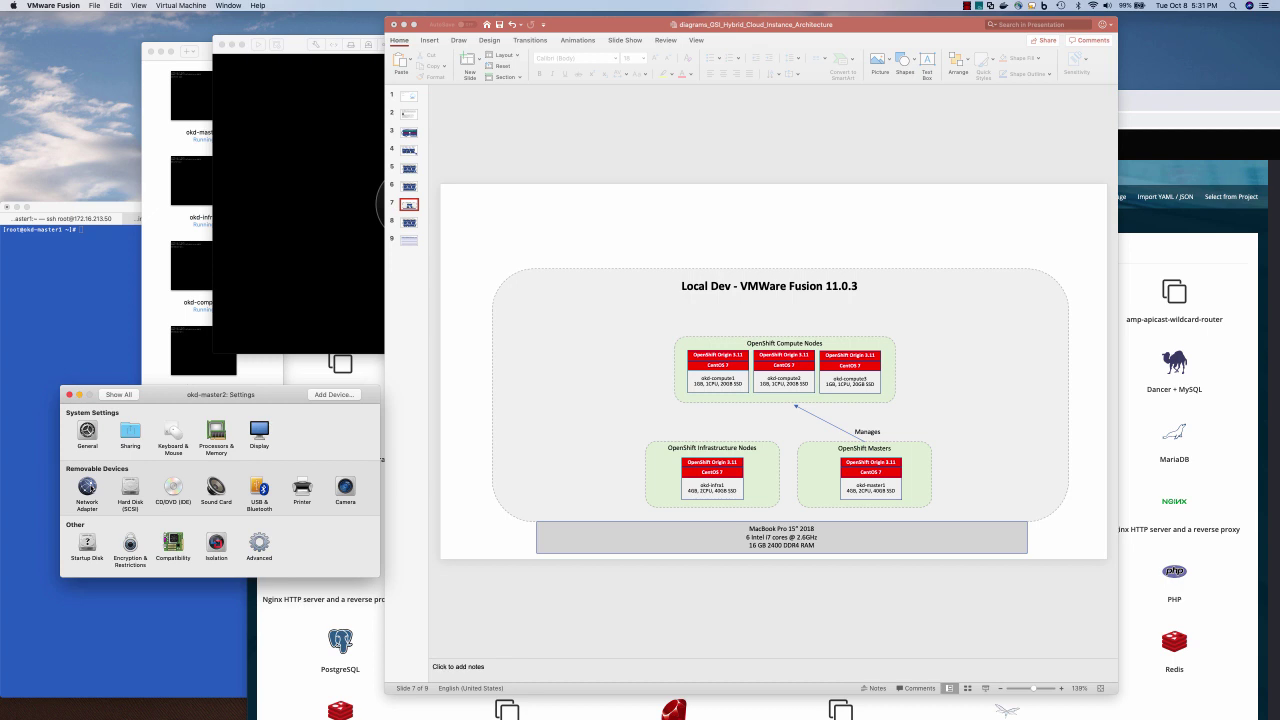
Generate a new MAC address for okd-master2's network adapter and select it
click(87, 486)
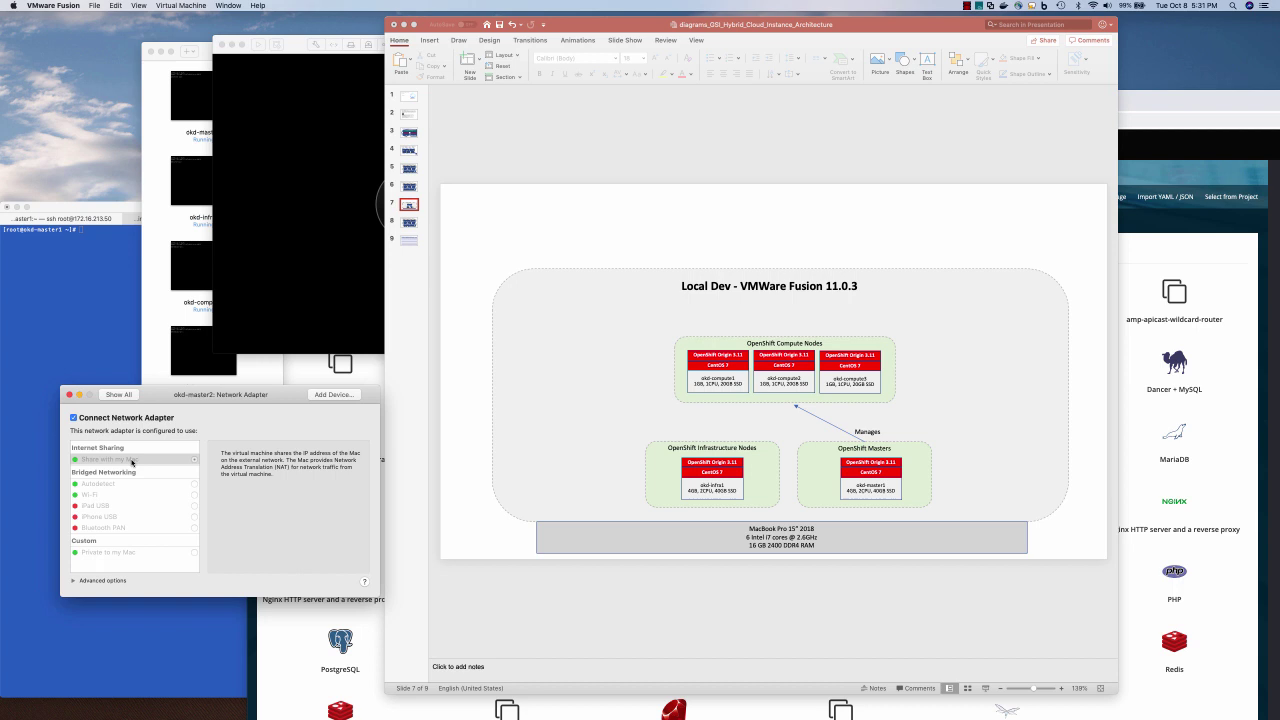
click(74, 580)
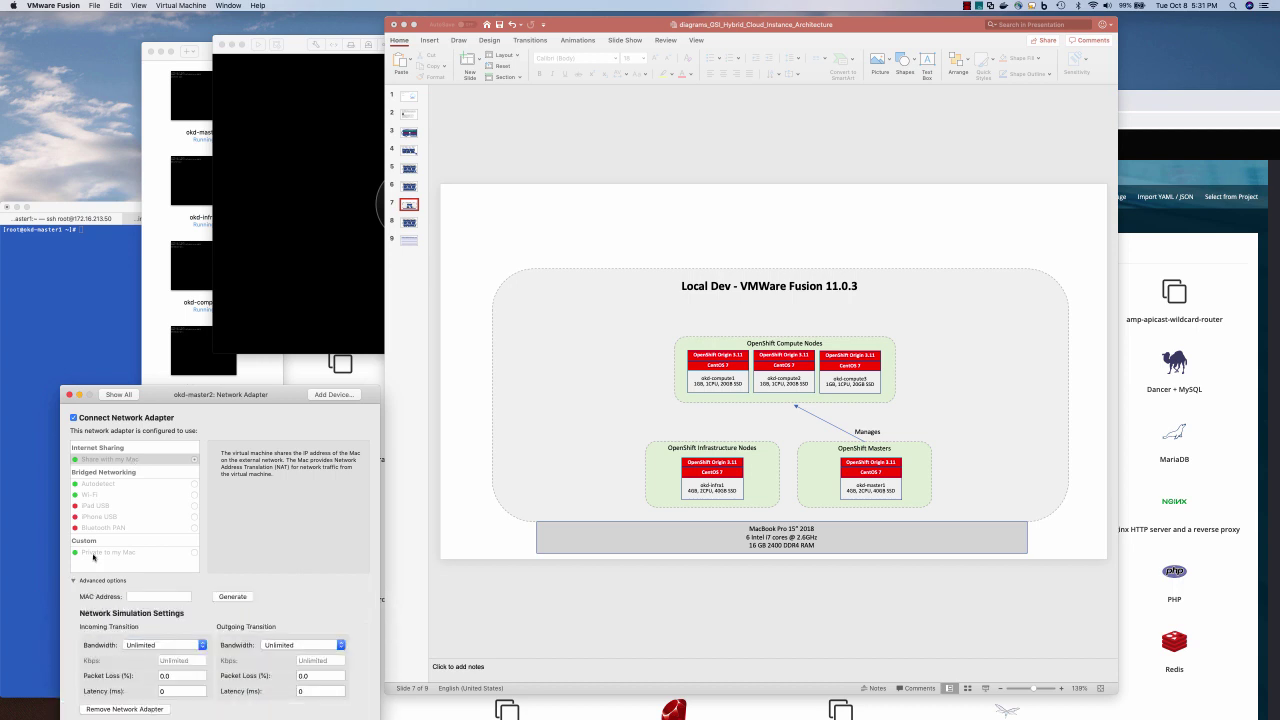
drag(270, 394, 522, 137)
click(477, 338)
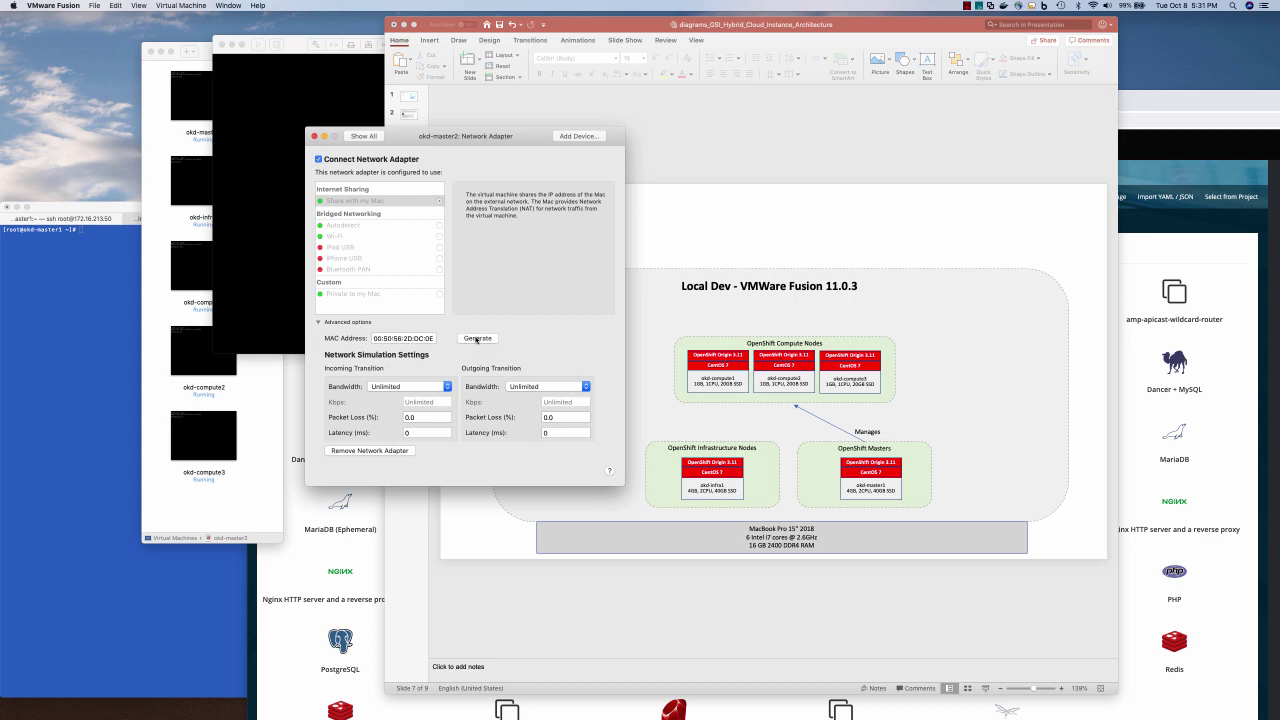
click(408, 338)
triple_click(410, 339)
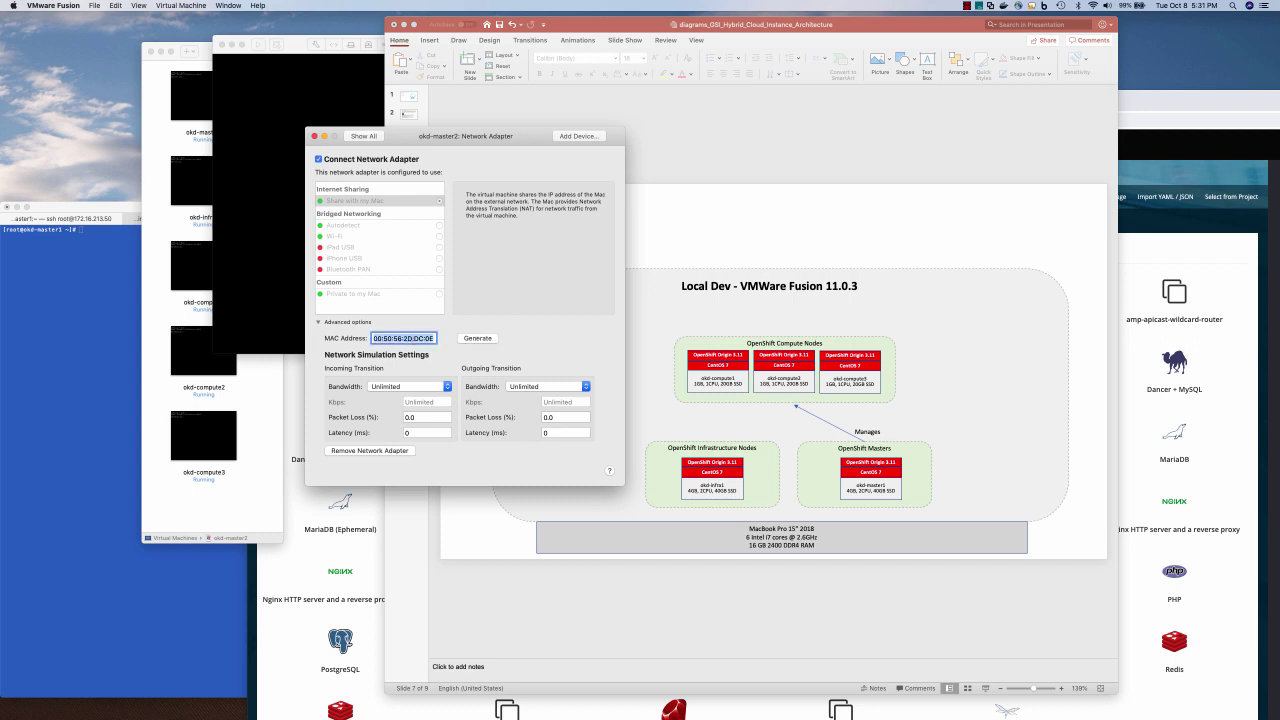
Enlarge the Terminal window and check the installed VMware Fusion version
key(super+Tab)
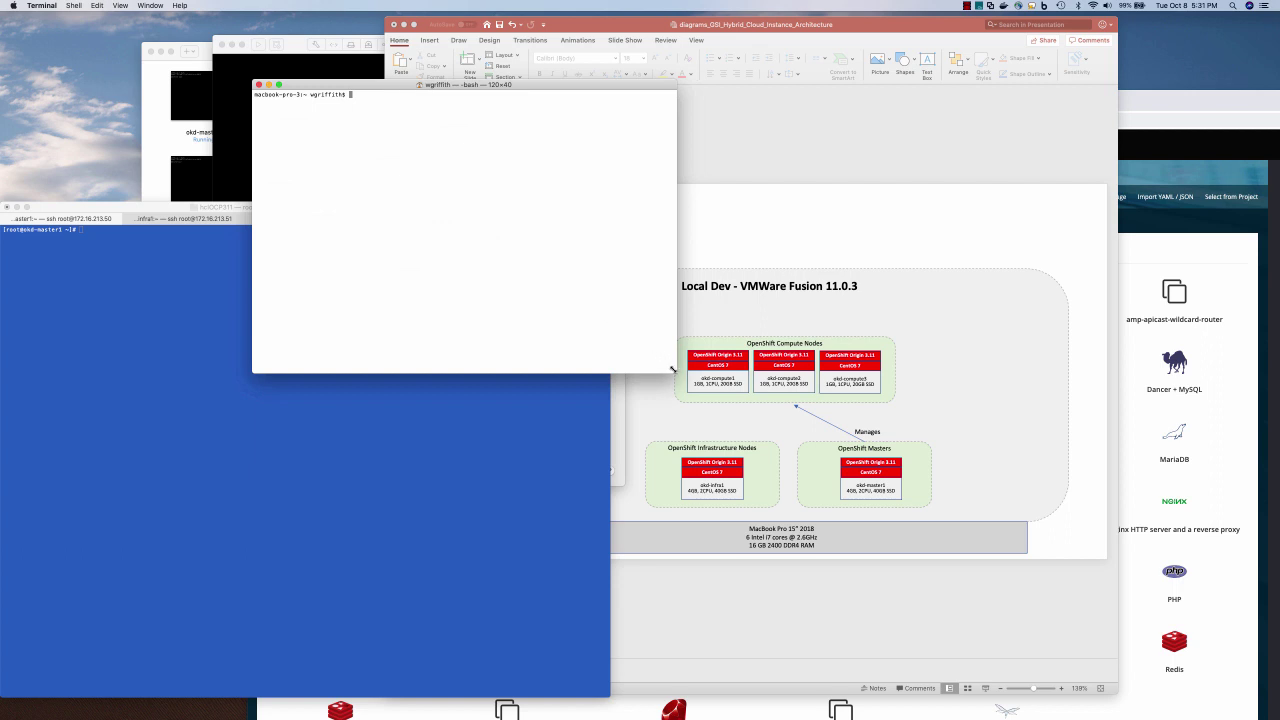
drag(675, 372, 757, 416)
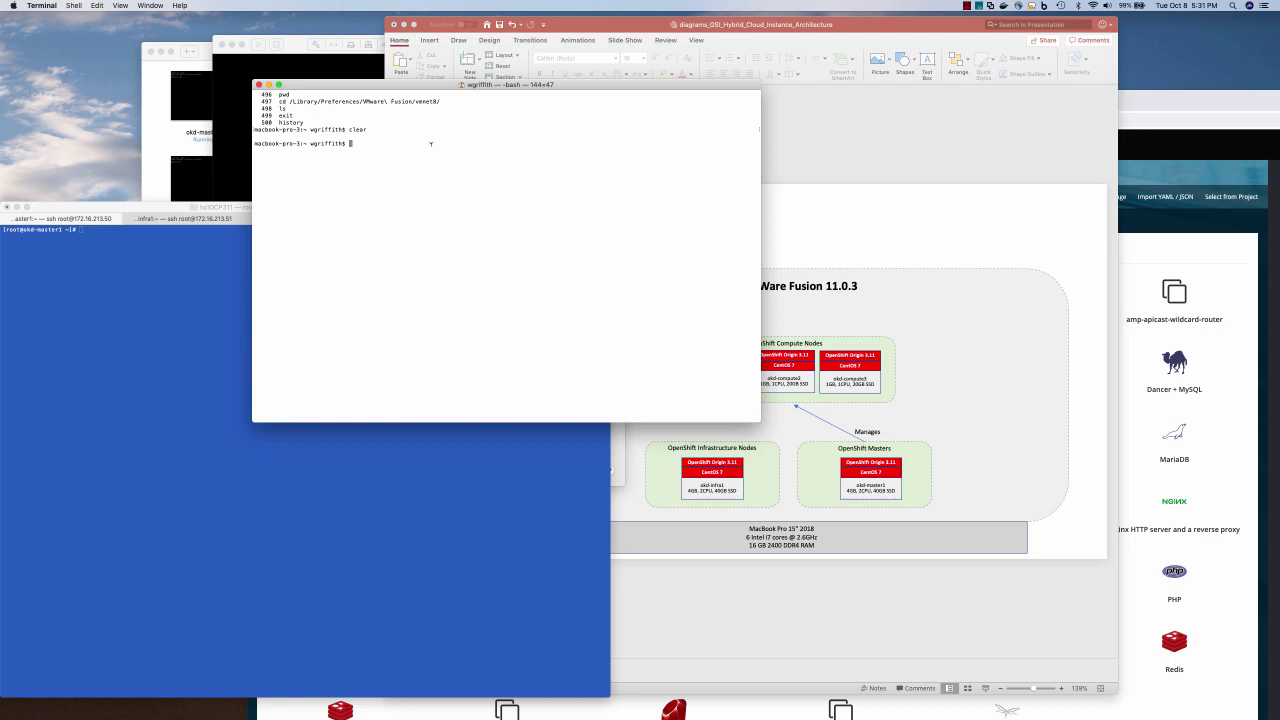
click(237, 90)
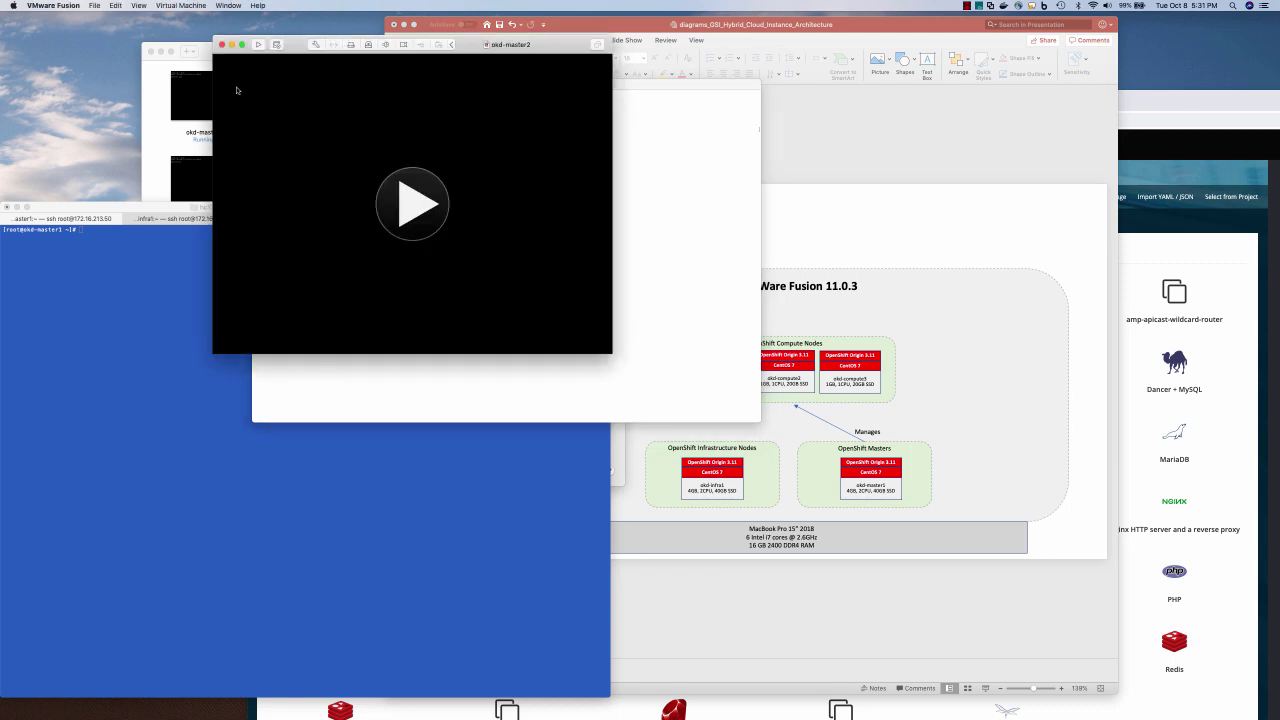
click(60, 5)
click(55, 19)
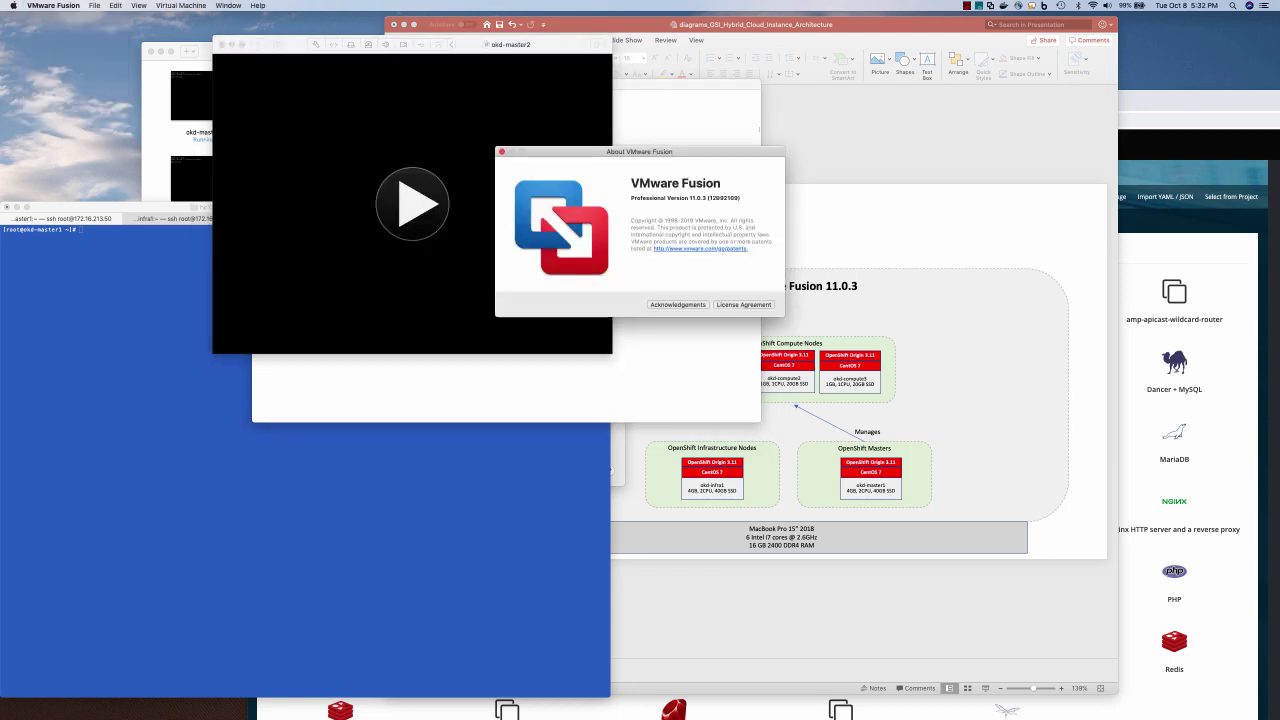
key(super+Tab)
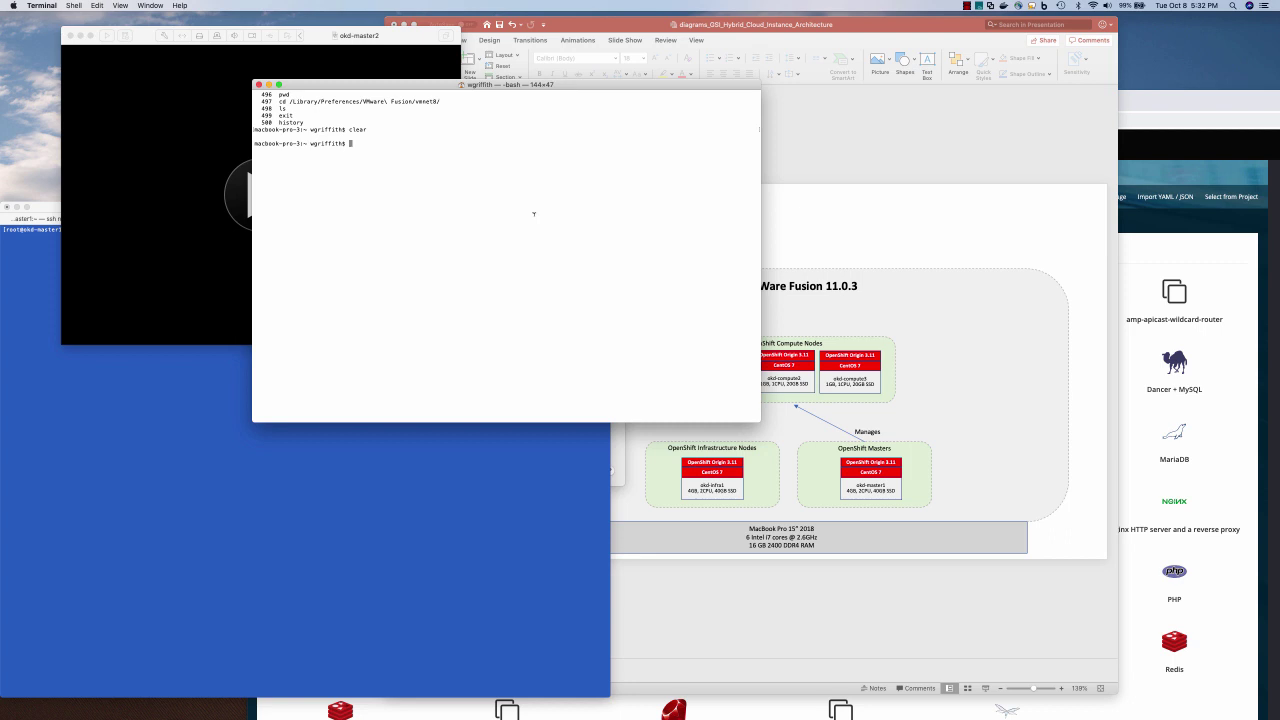
Change into /Library/Preferences/VMware Fusion/vmnet8, list its files, and enter vi dhcpd.conf
text(cd /Library/Preferences/VMware\ Fusion/vmnet8)
key(Return)
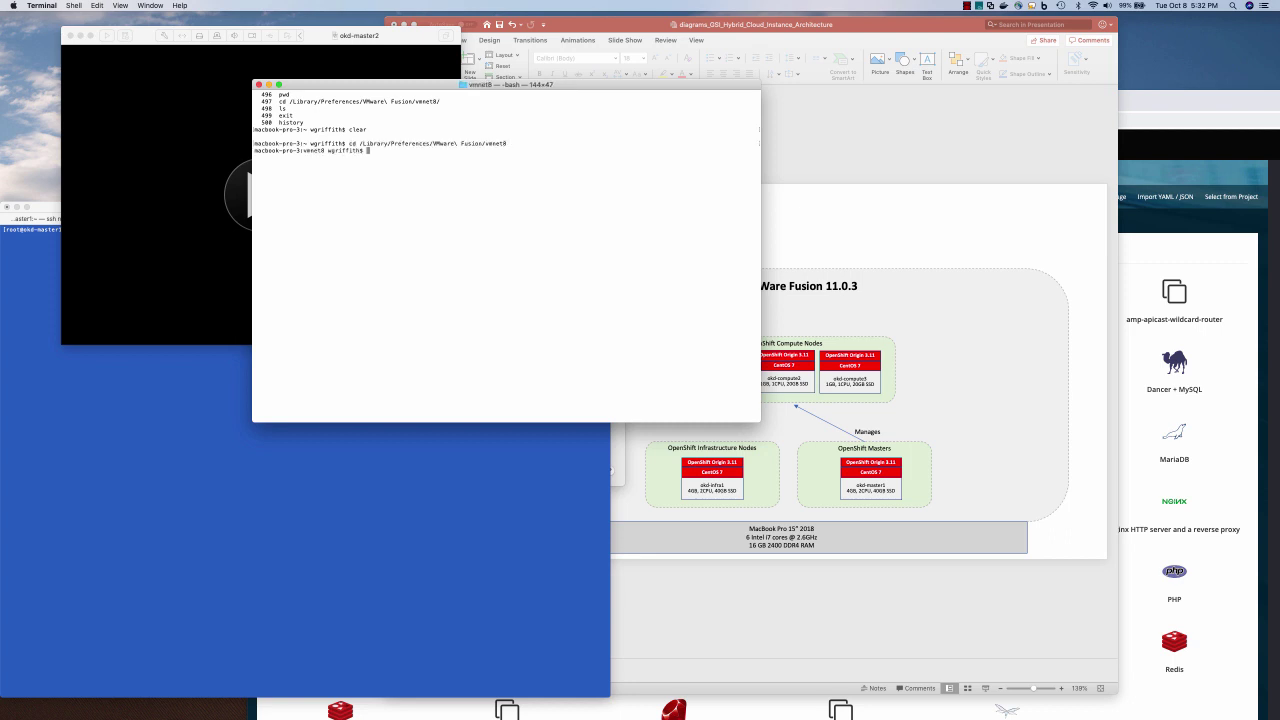
text(ls)
key(Return)
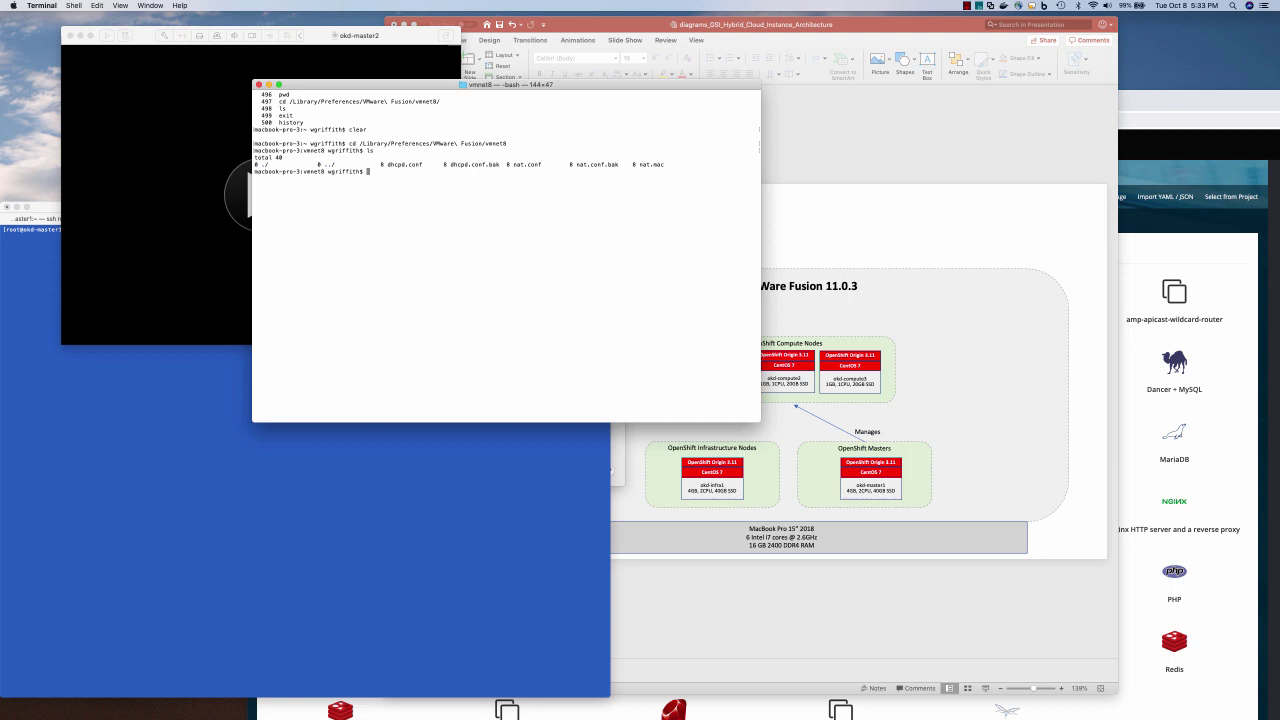
text(vi dhcpd.conf)
Open dhcpd.conf in vi and move to the host entries near the file's end
key(Return)
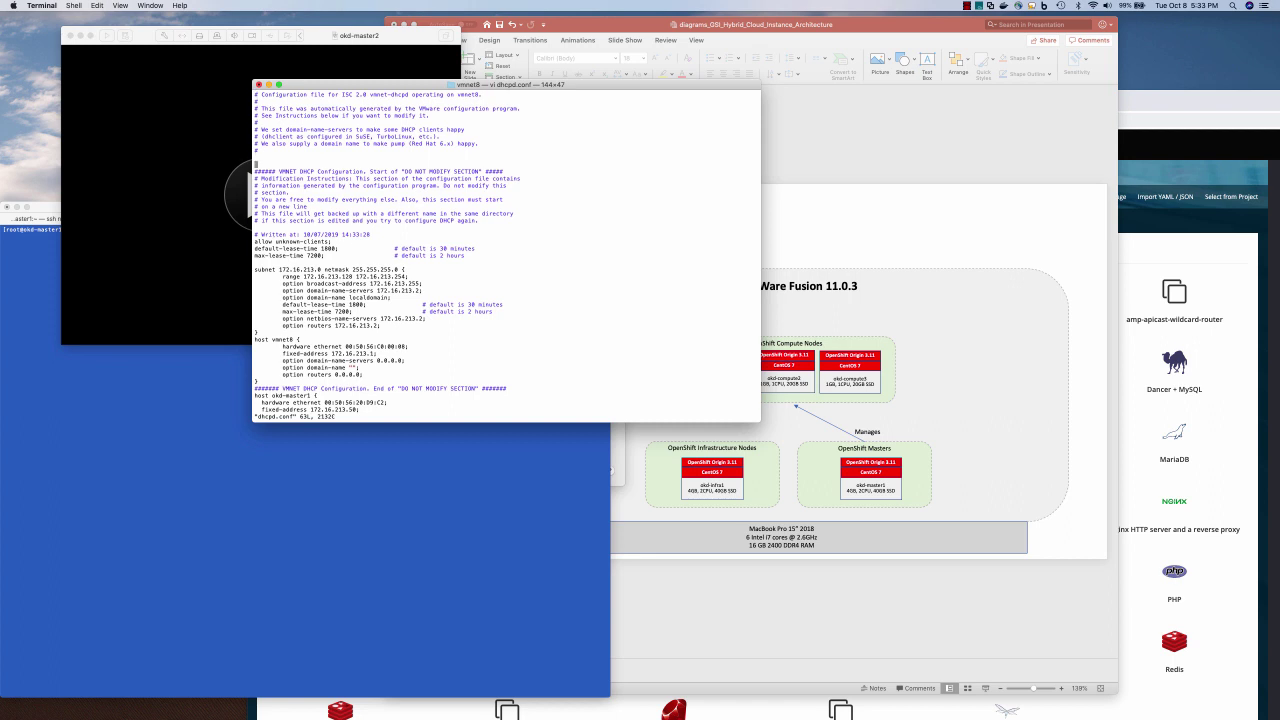
click(256, 269)
key(Down)
key(Down)
key(Down)
key(Down)
key(Down)
key(Down)
key(Down)
key(Down)
key(Down)
key(Down)
key(Down)
key(Down)
key(Down)
key(Down)
key(Down)
key(Down)
key(Down)
key(Down)
key(Down)
key(Down)
key(Down)
key(Down)
key(Down)
key(Down)
key(Down)
key(Down)
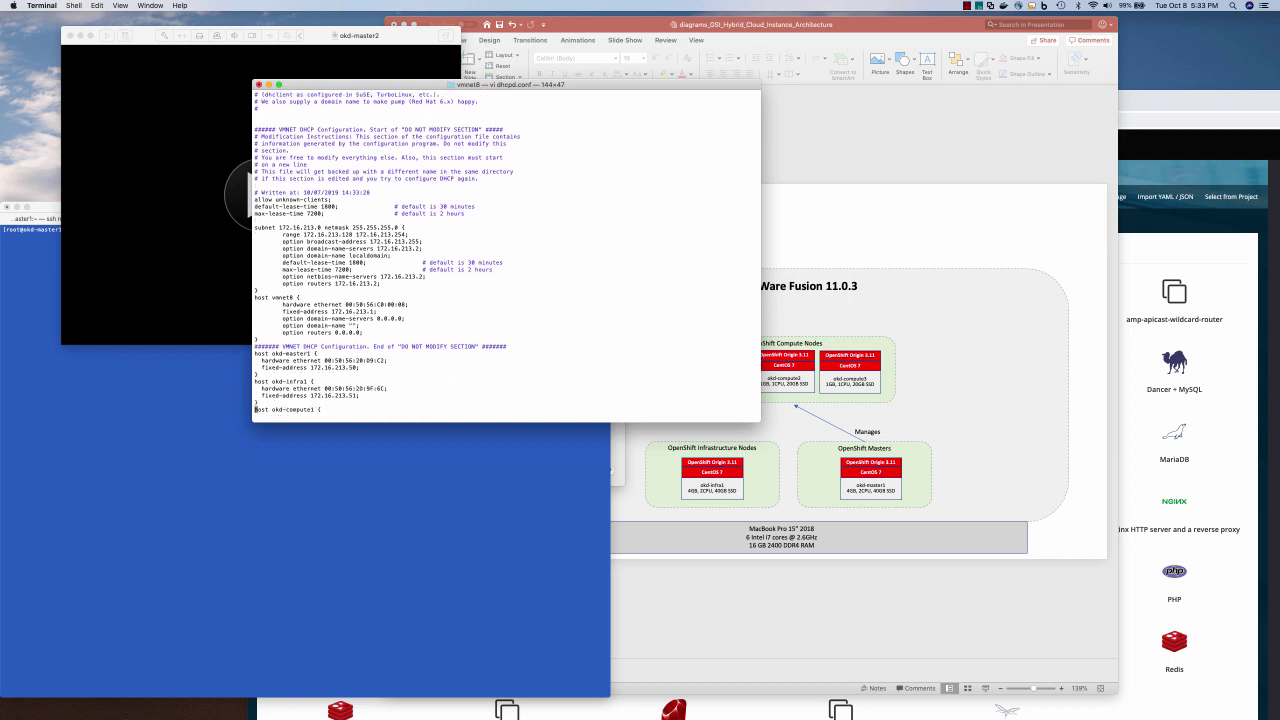
text(host okd-compute3 {   hardware ethernet 00:0C:29:FF:1C:20;   fixed-address 172.16.213.57; })
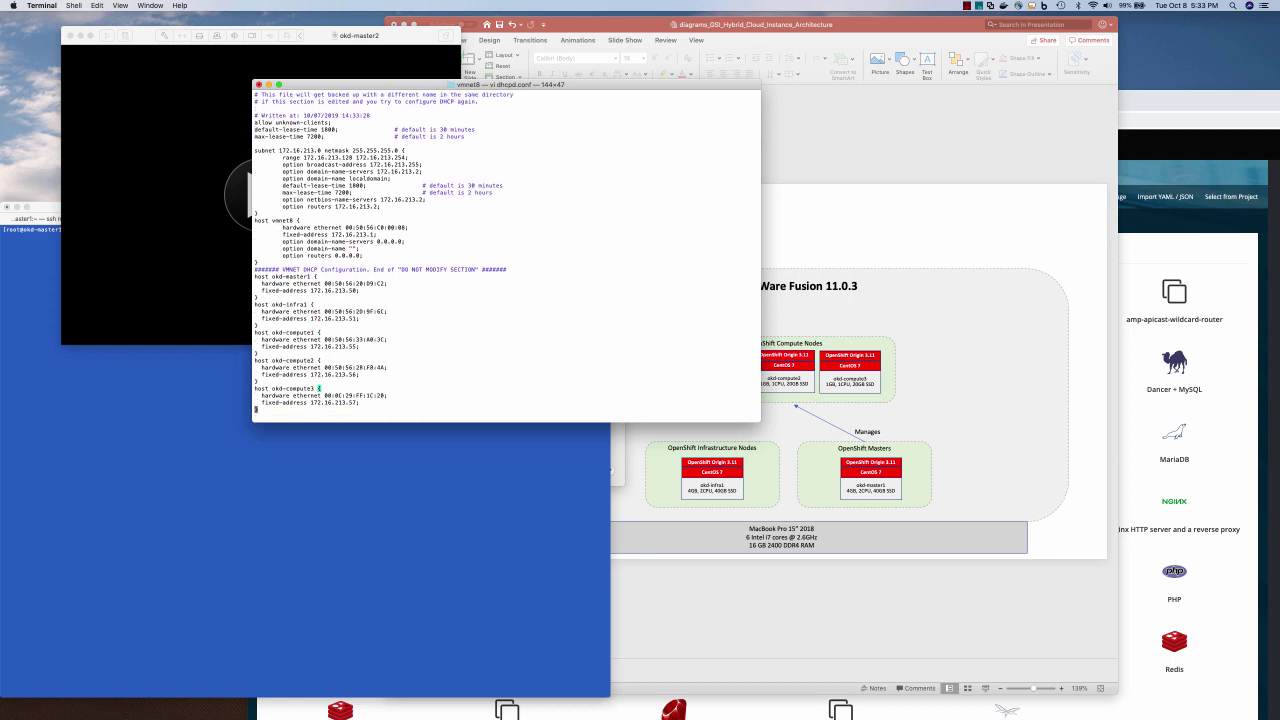
key(Up)
key(Up)
key(Up)
key(Up)
key(Up)
key(Up)
key(Up)
Add a host okd-master2 block with its MAC address and fixed-address 172.16.213.51
text(o)
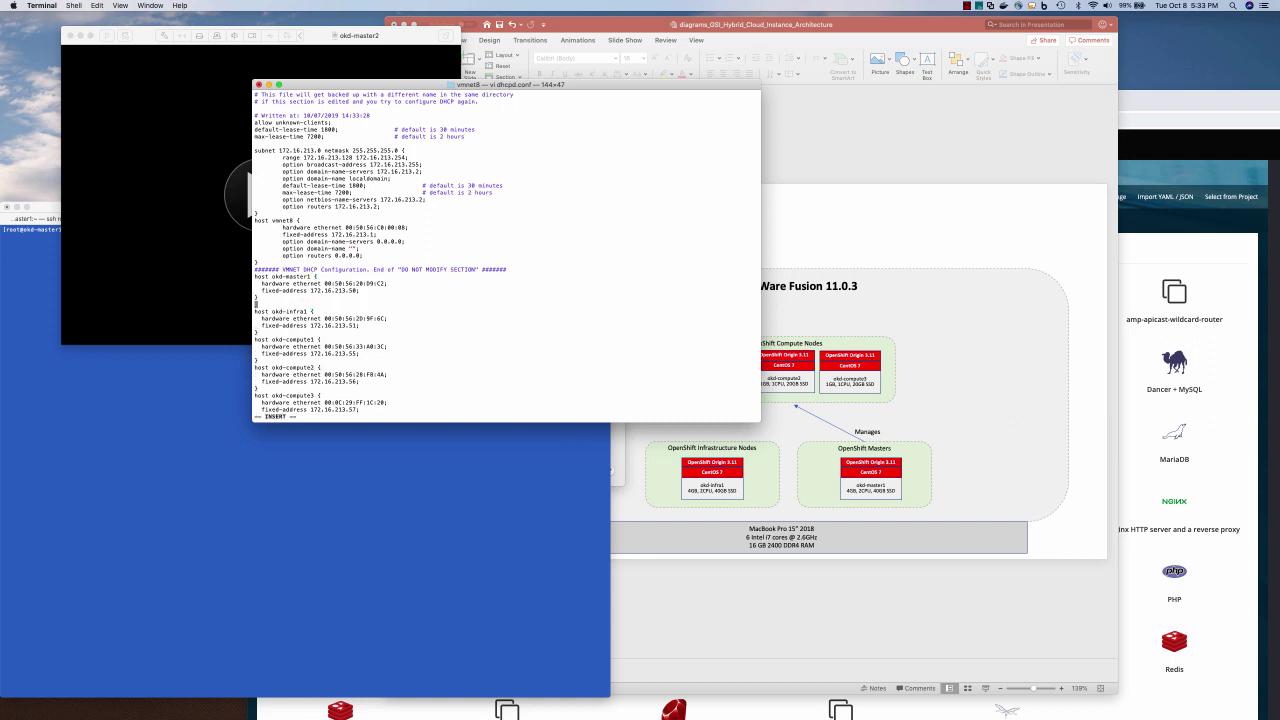
text(host okd-master2 {)
key(Return)
text(hard)
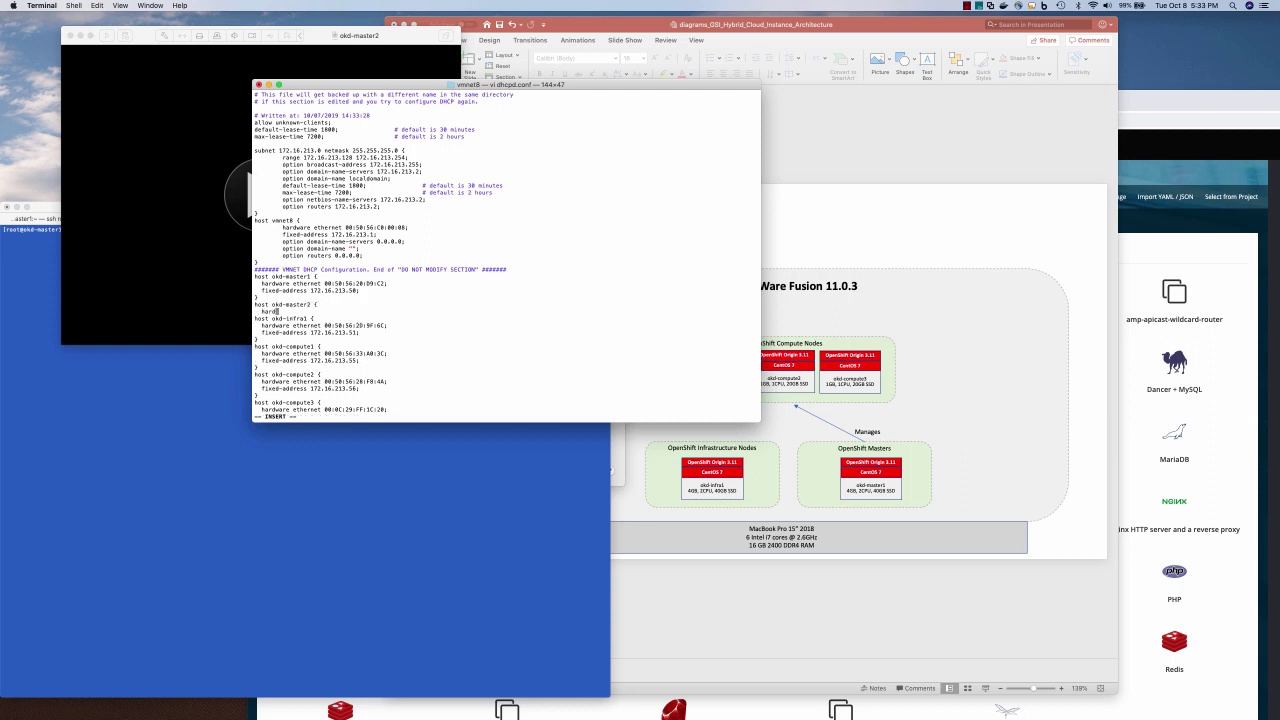
text(ware ethernet)
text(00:50:56:20:0C:0E)
text(;)
key(Return)
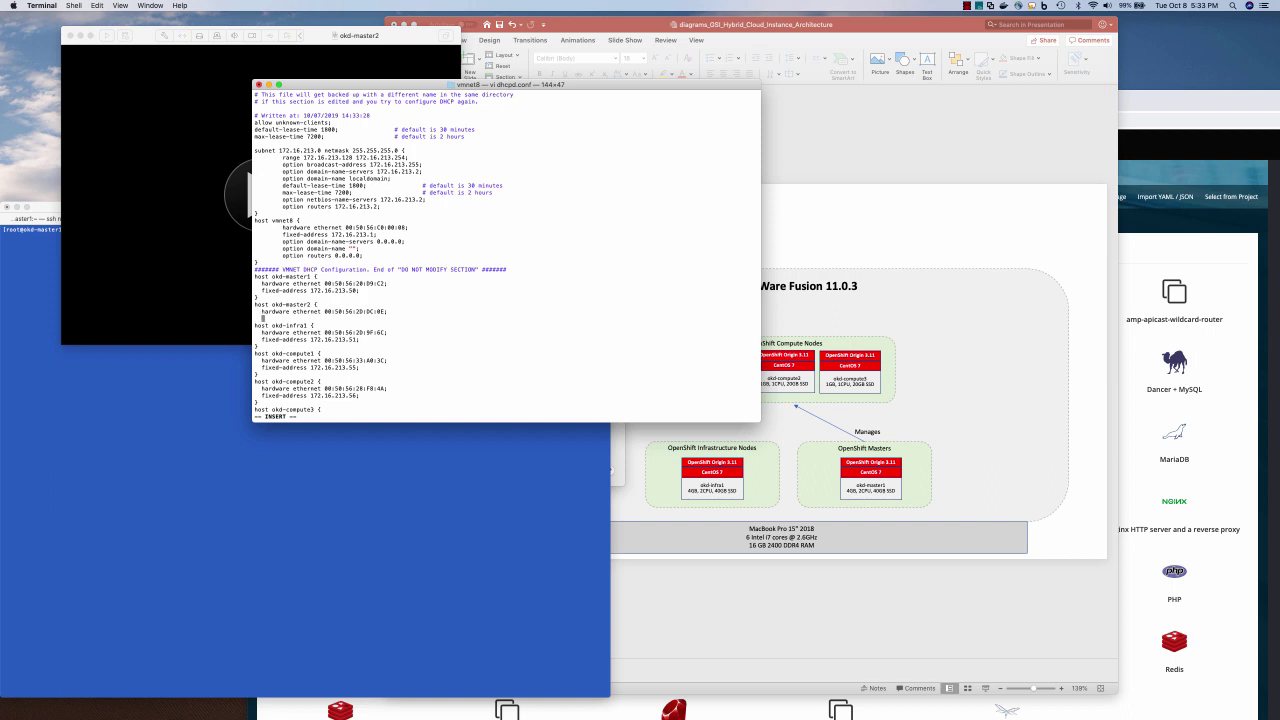
text(fixed-address 17.2.16.213.51;)
key(Return)
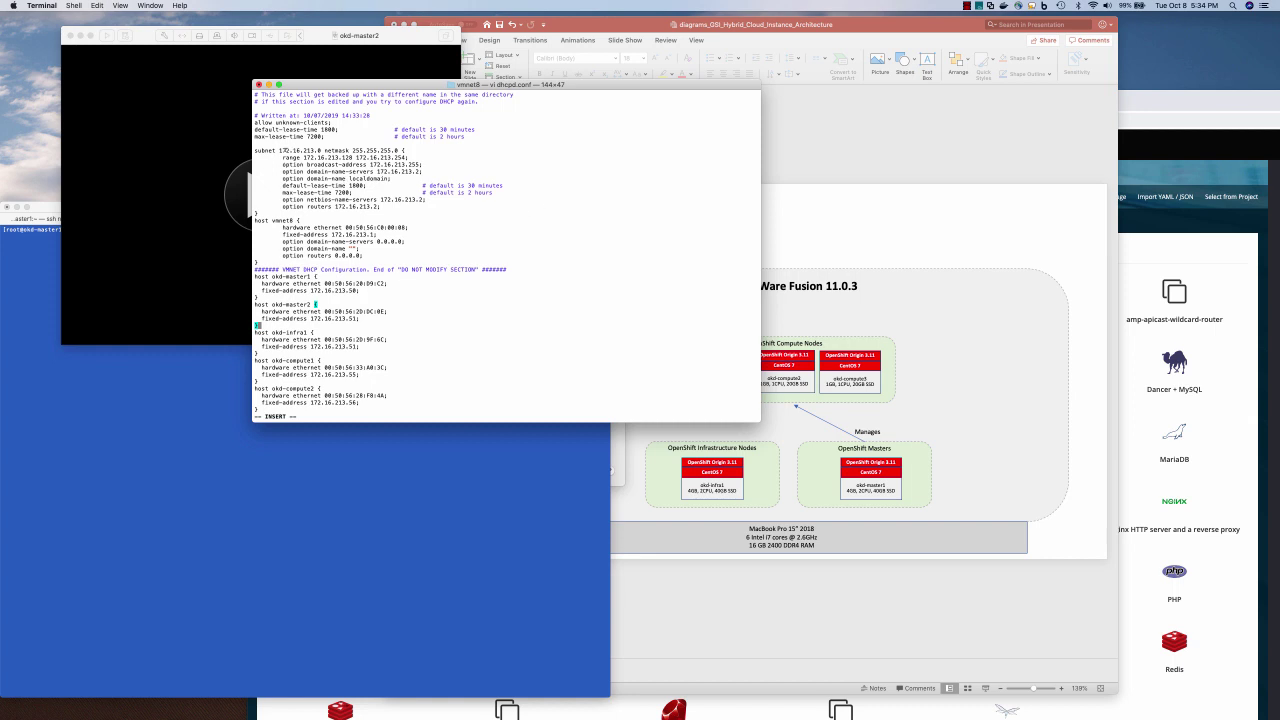
Highlight the DHCP range, subnet prefix and remaining host entries to review them
drag(282, 156, 409, 156)
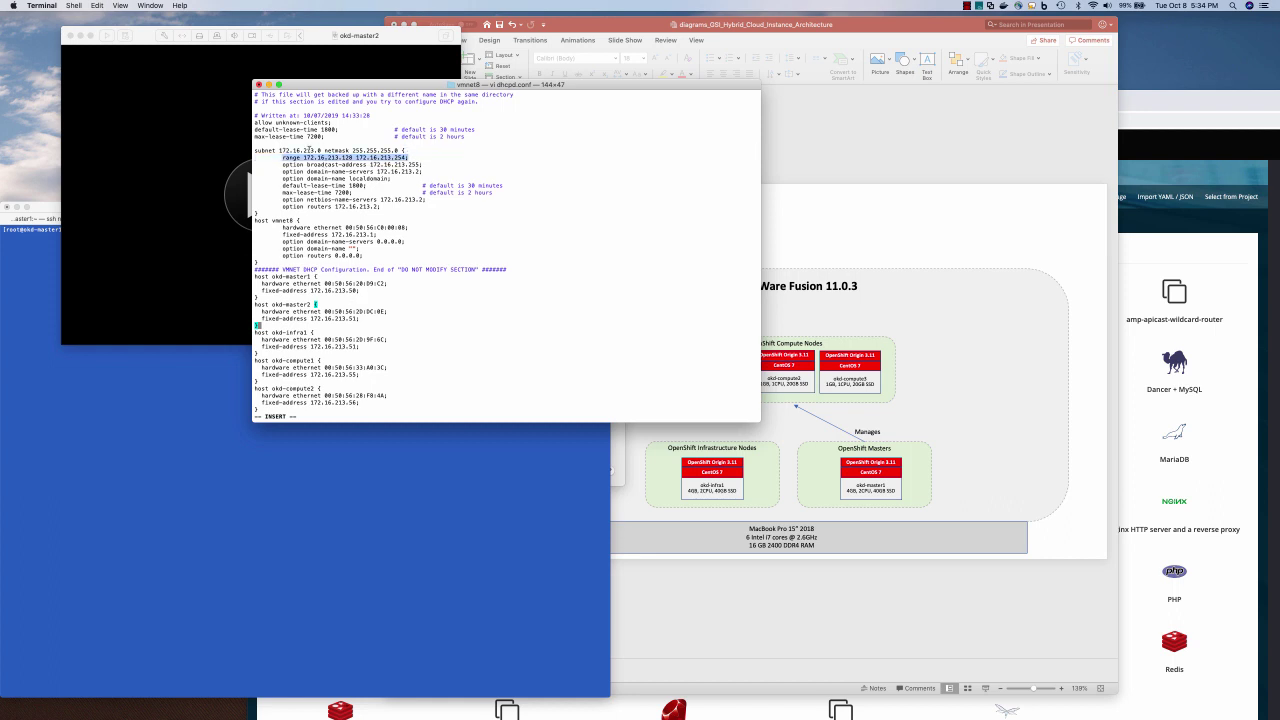
drag(281, 150, 321, 150)
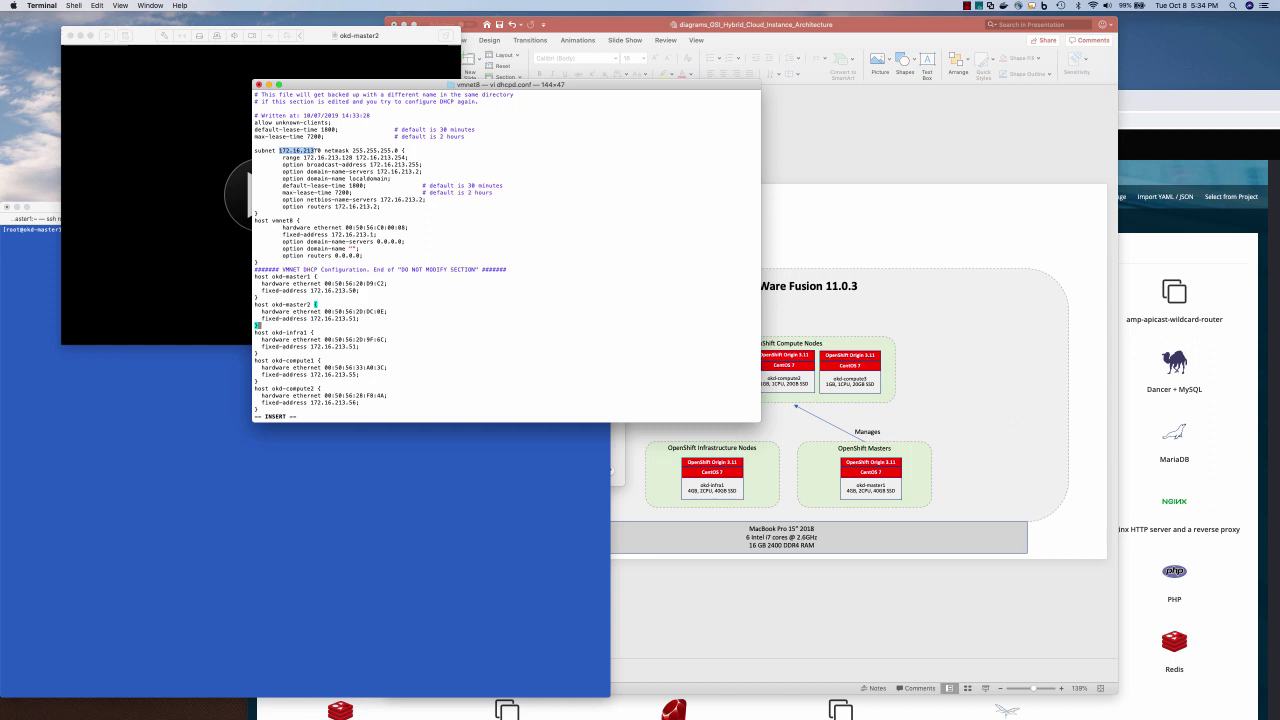
click(365, 339)
drag(256, 331, 281, 411)
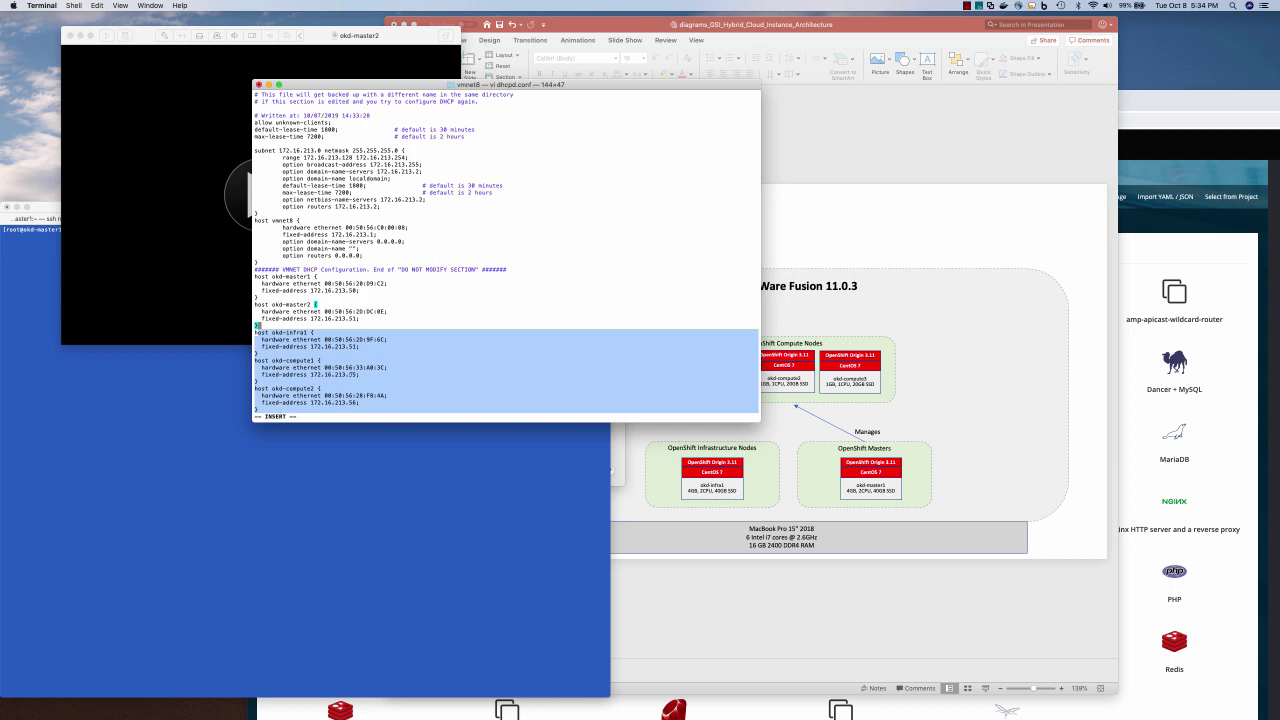
text(host okd-compute3 {   hardware ethernet 00:0C:29:FF:1C:20;   fixed-address 172.16.213.57; })
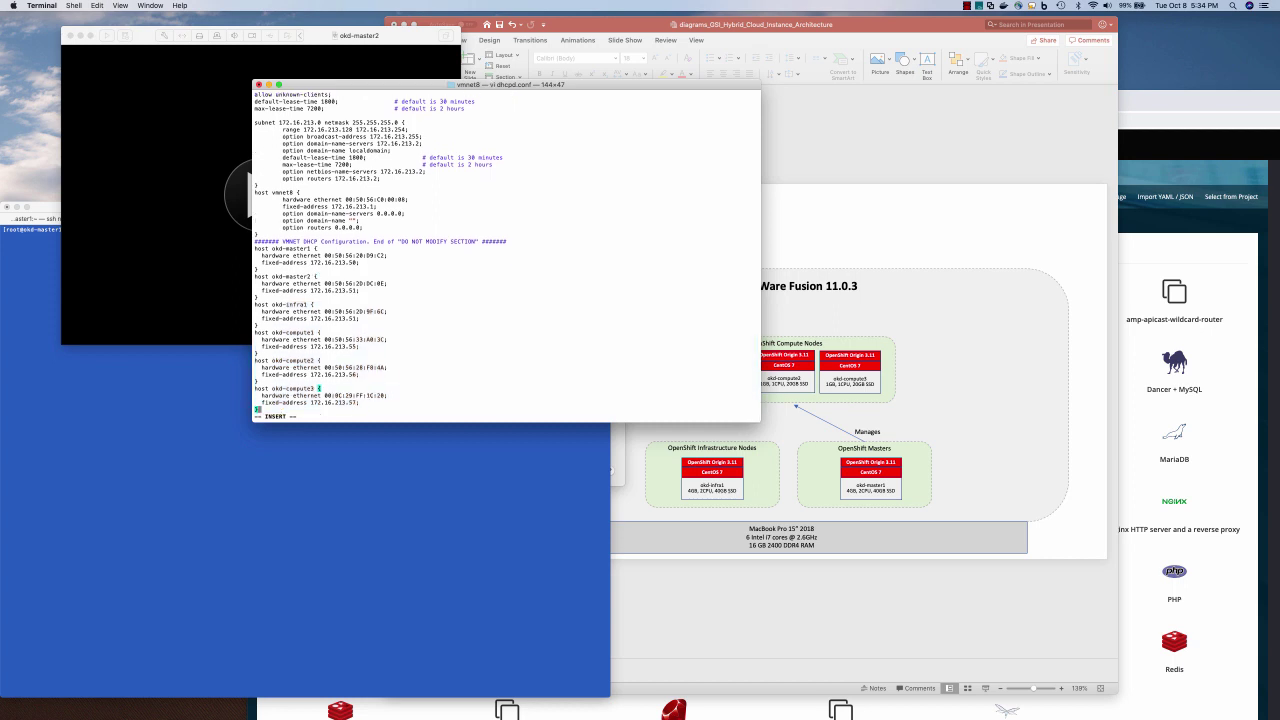
Power on okd-master2 and boot the Install CentOS 7 menu option
click(316, 262)
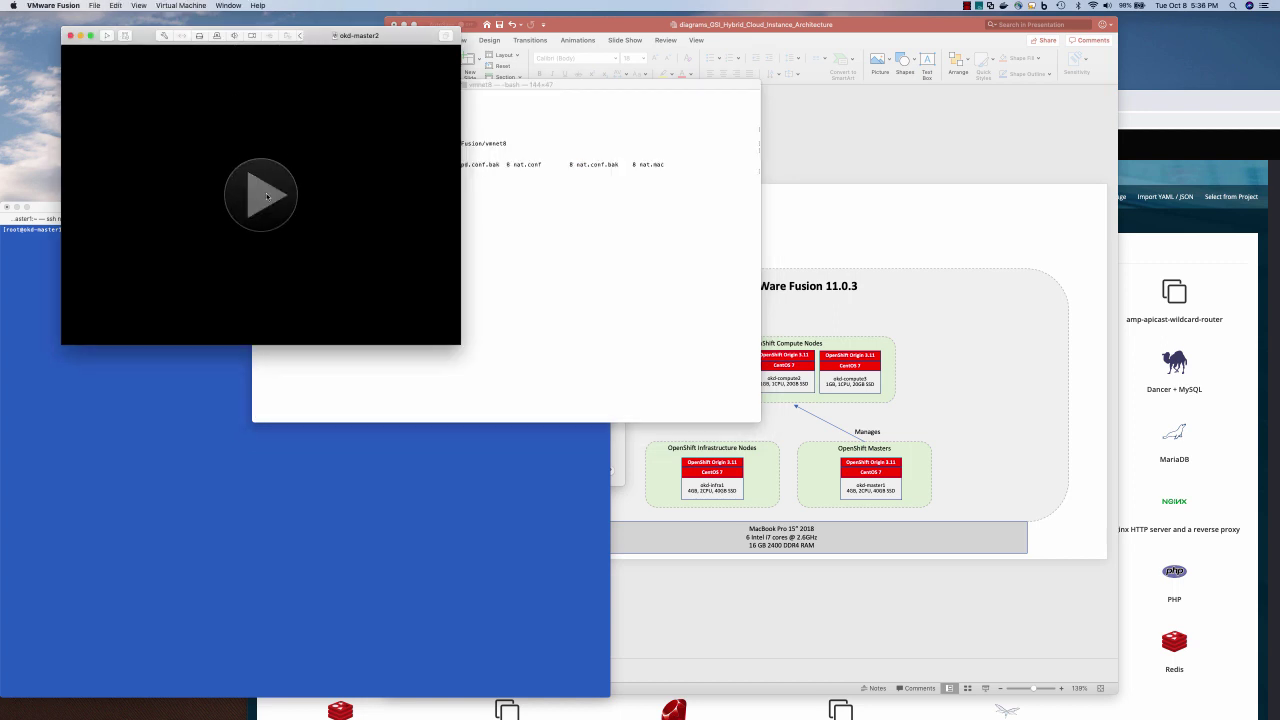
click(261, 195)
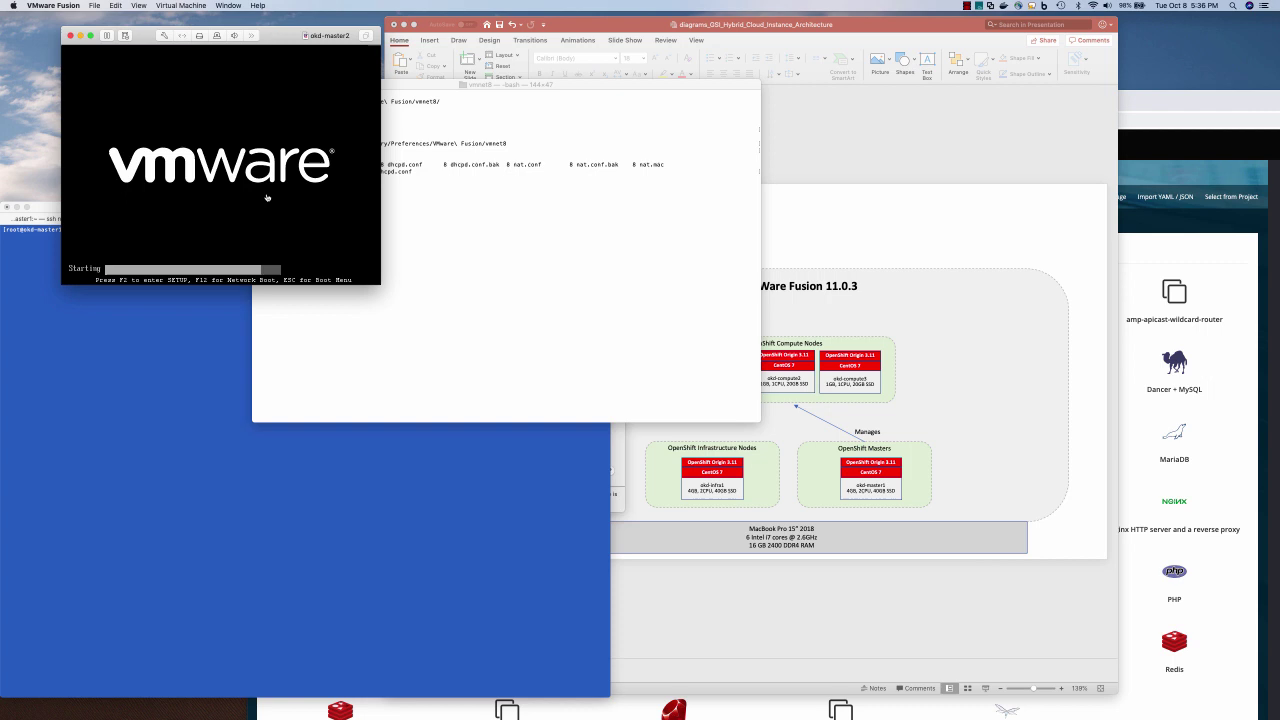
click(311, 239)
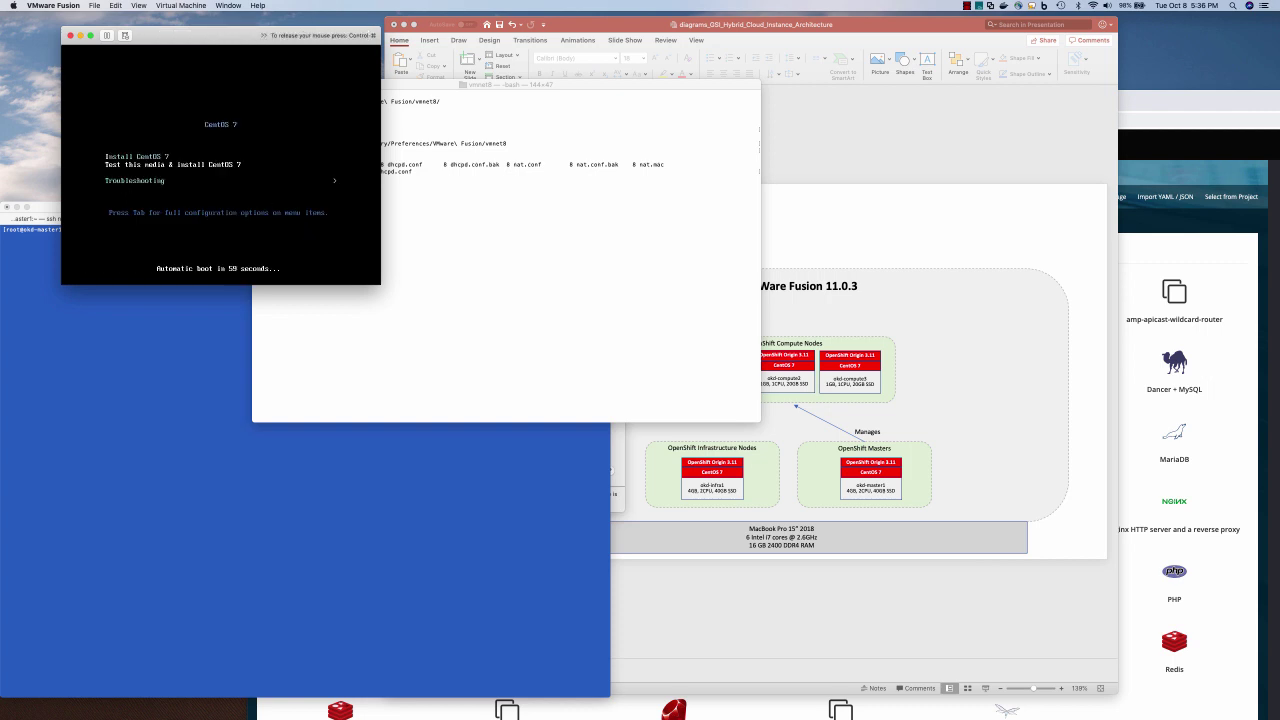
key(Up)
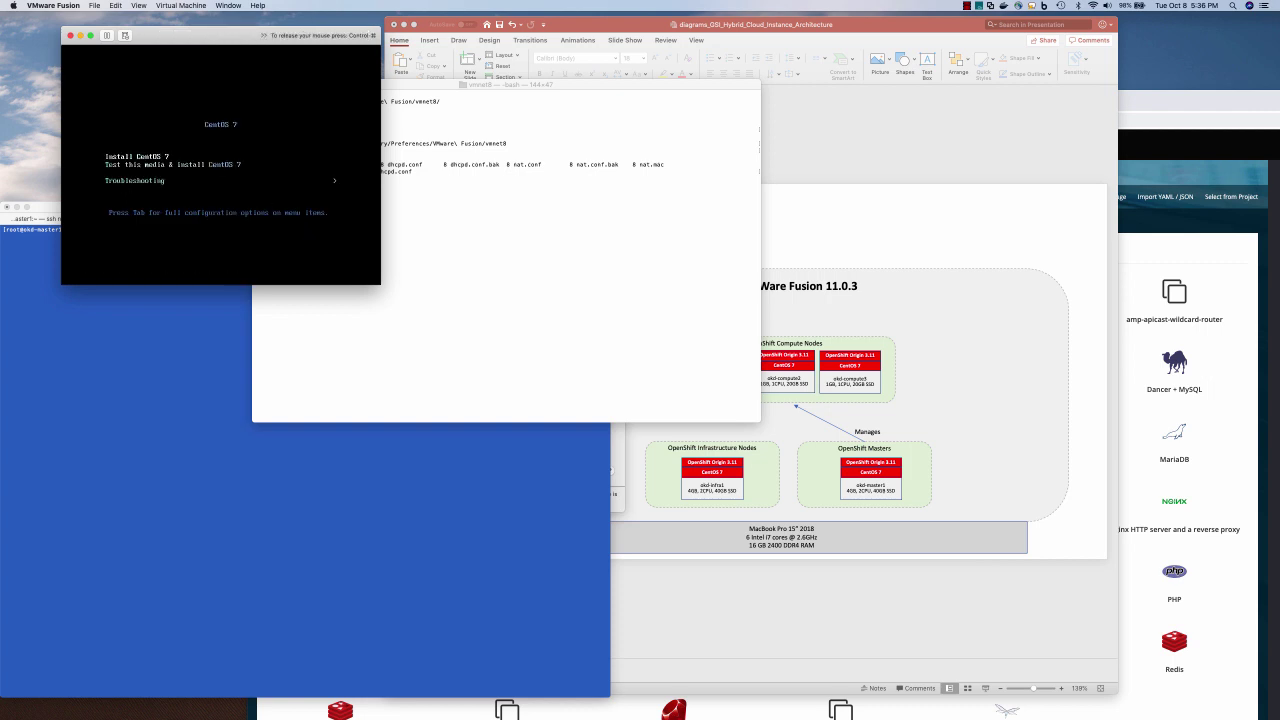
key(Return)
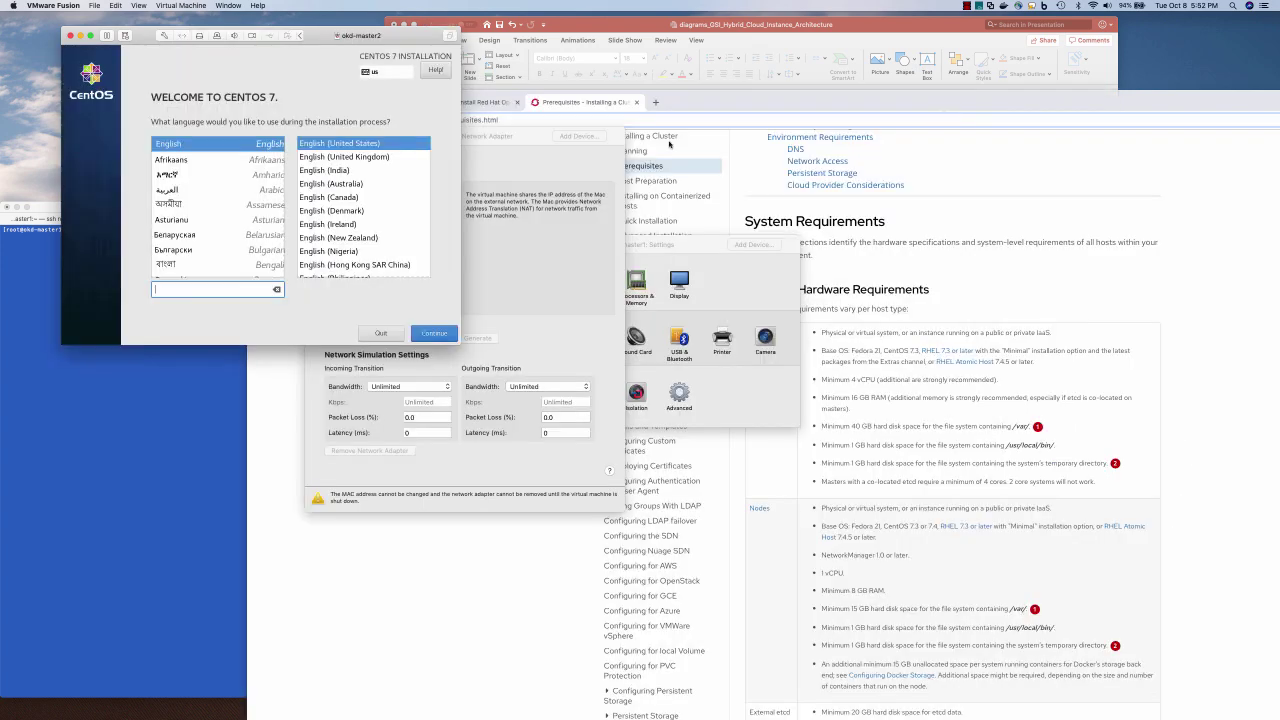
Release the virtual machine's input and look over the OKD documentation page in Chrome
click(441, 237)
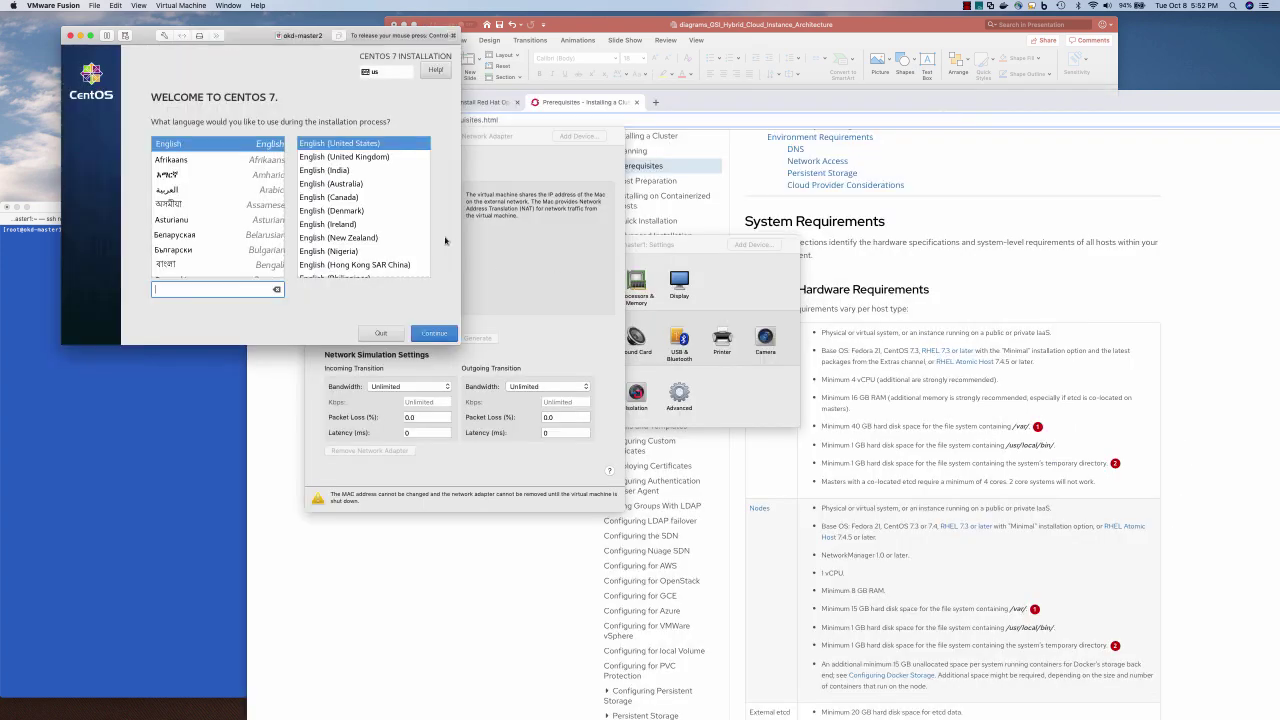
key(ctrl+super)
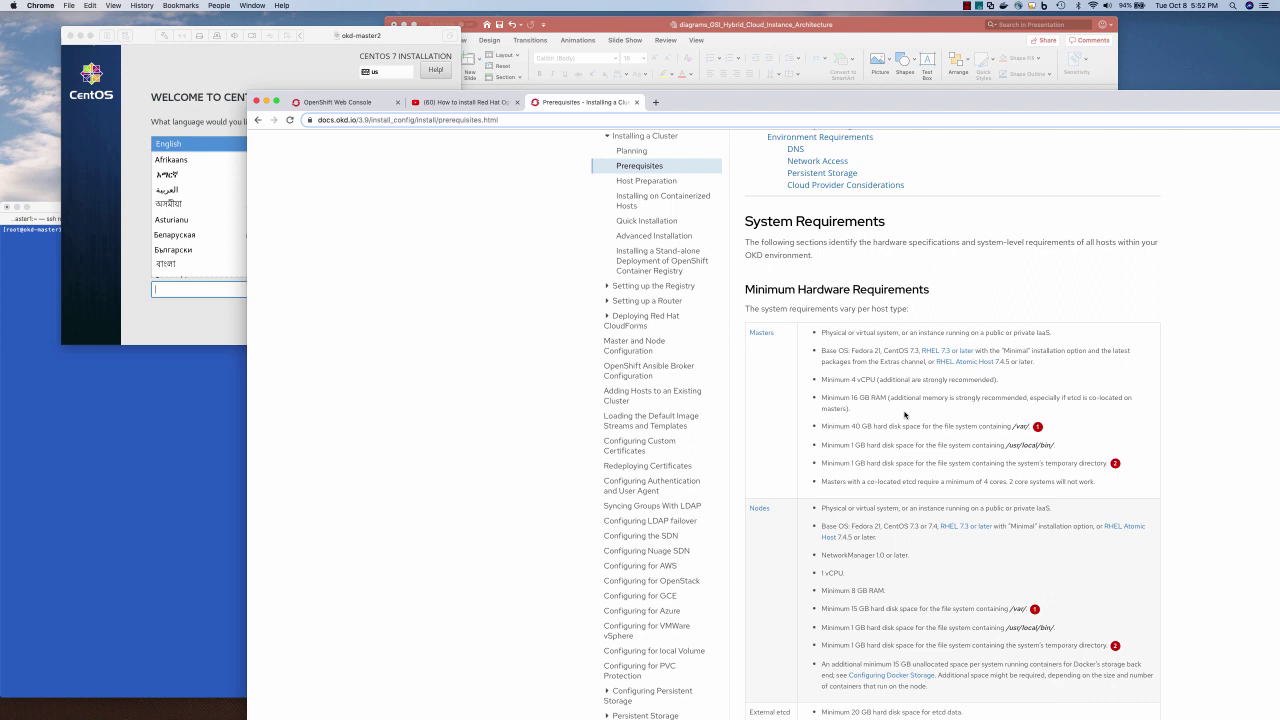
click(936, 373)
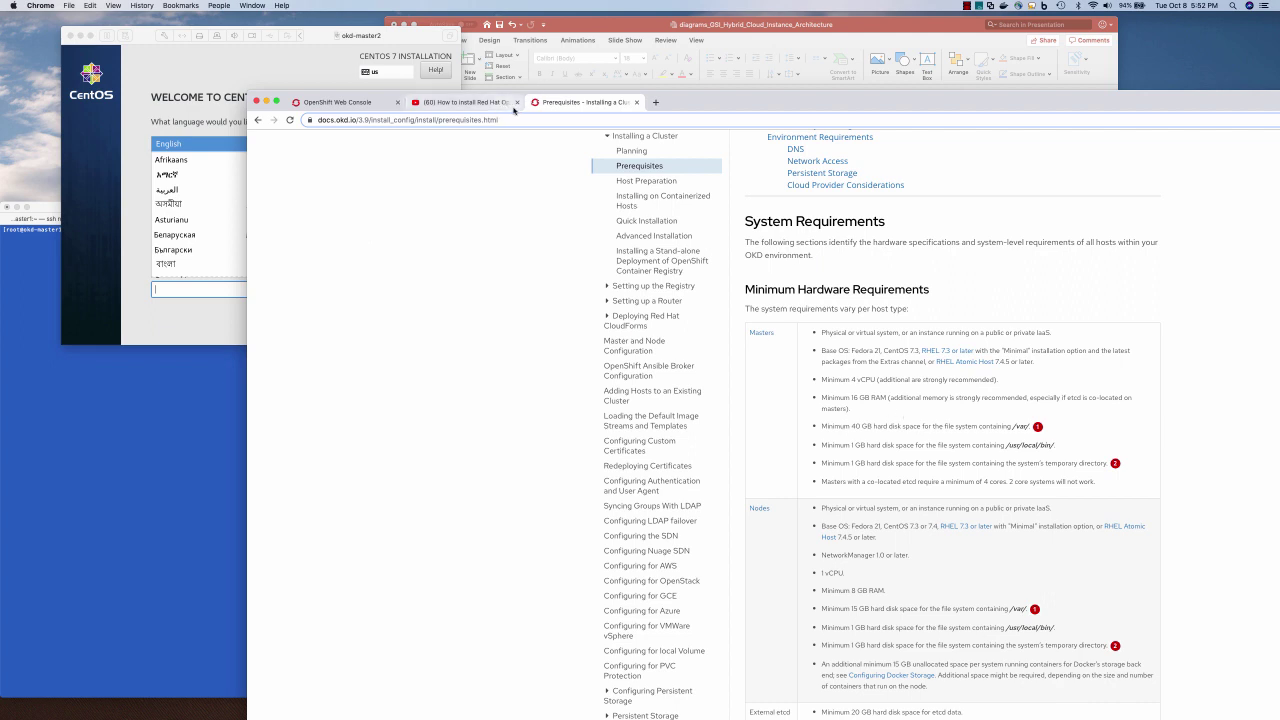
click(480, 120)
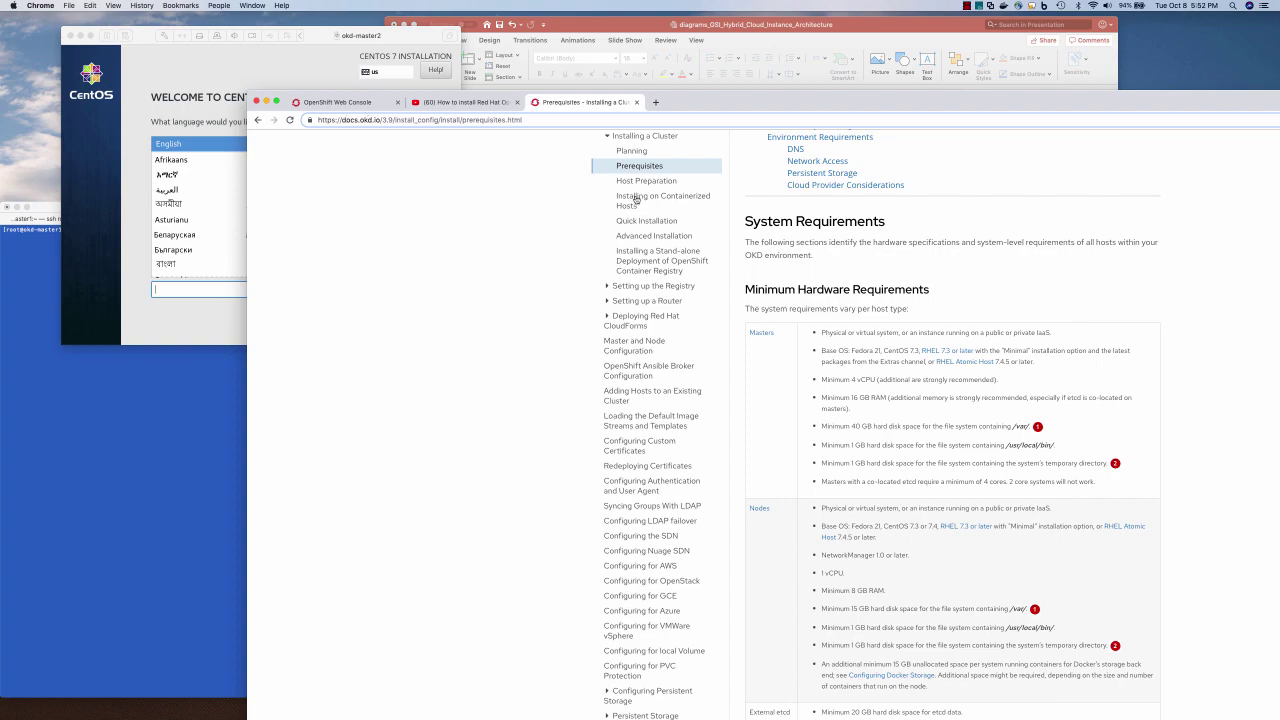
click(851, 421)
scroll(851, 421, down, 5)
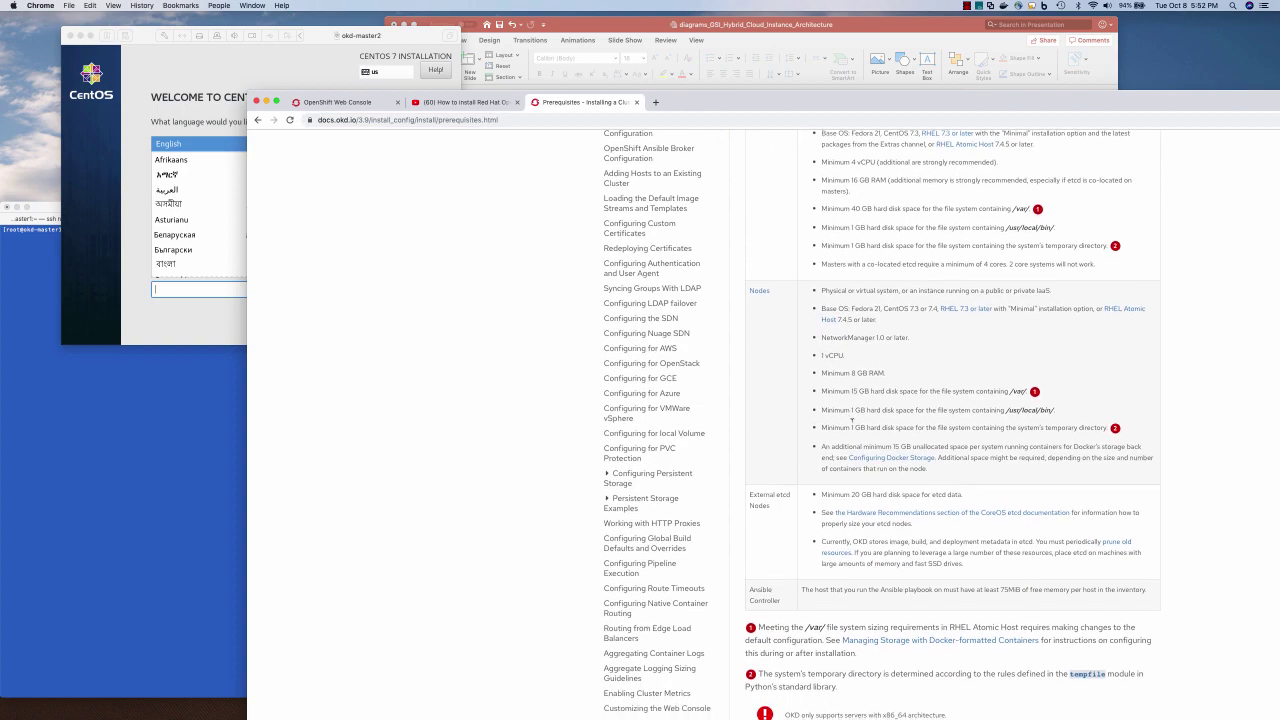
scroll(853, 423, up, 10)
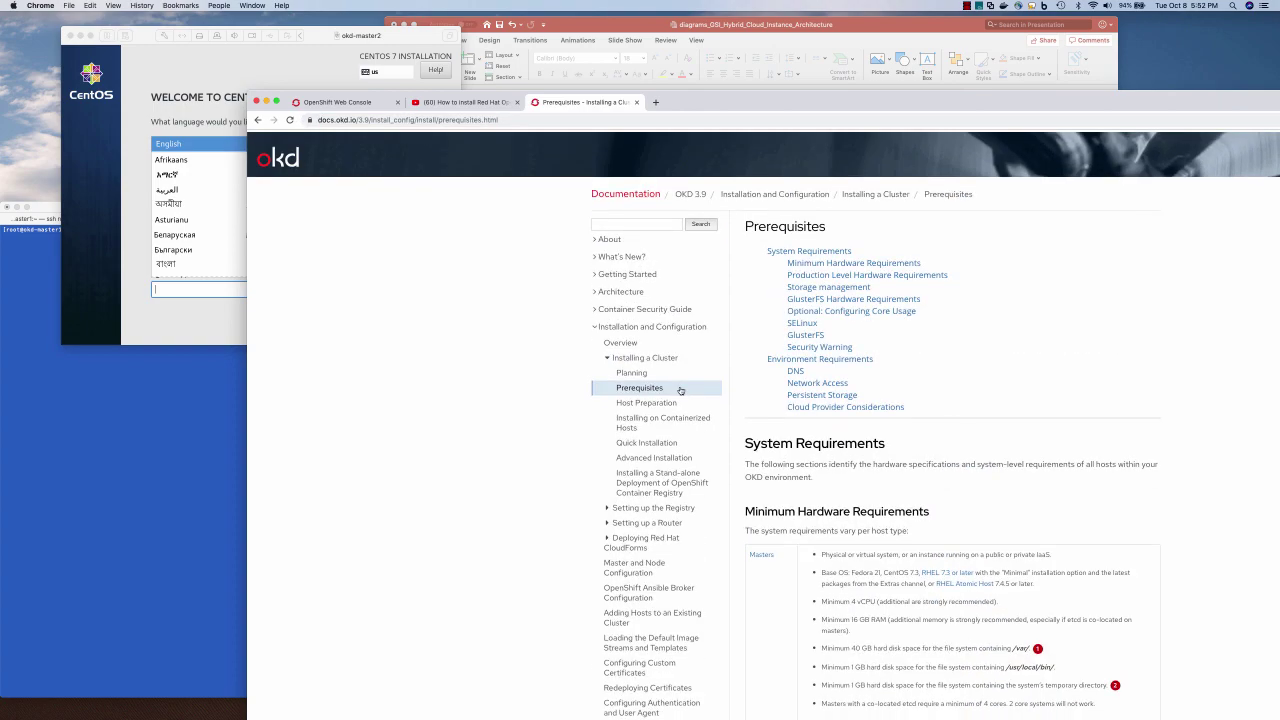
Close the OKD Prerequisites page, then view the OpenShift catalog and the architecture presentation
click(635, 103)
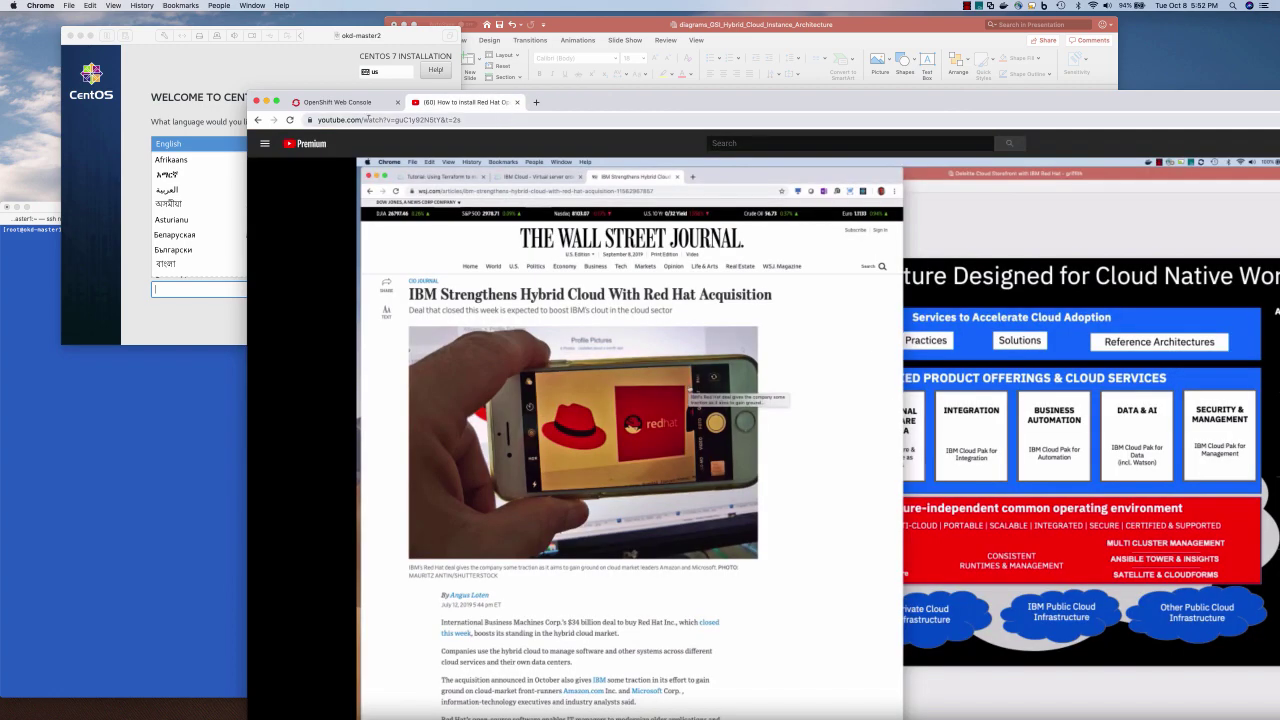
click(362, 103)
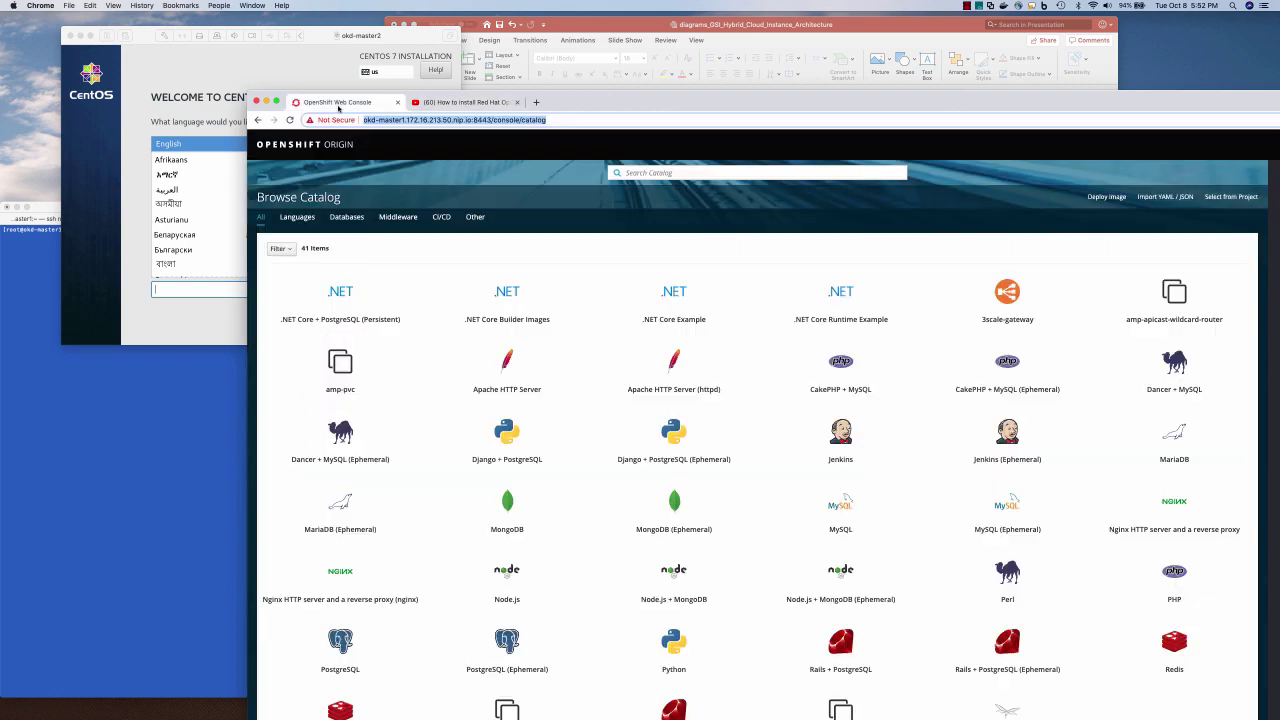
click(531, 83)
Accept English as the install language and set the time zone to America/Chicago
click(258, 71)
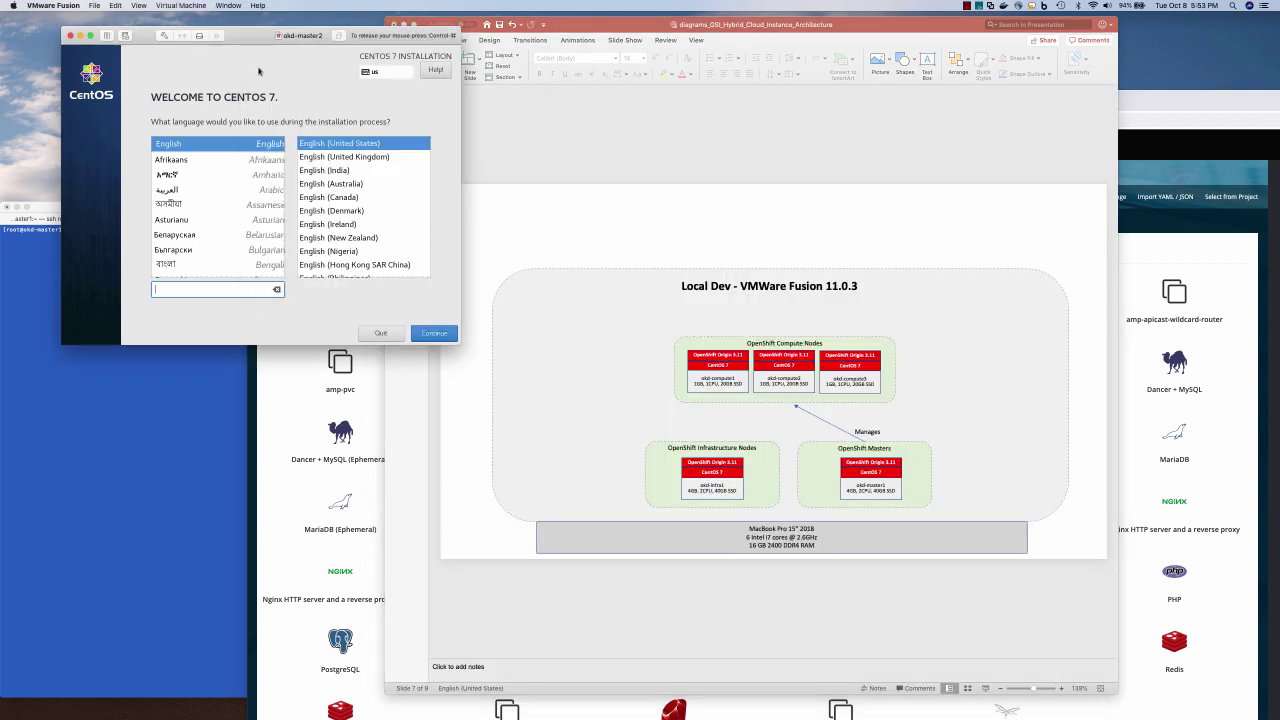
click(433, 333)
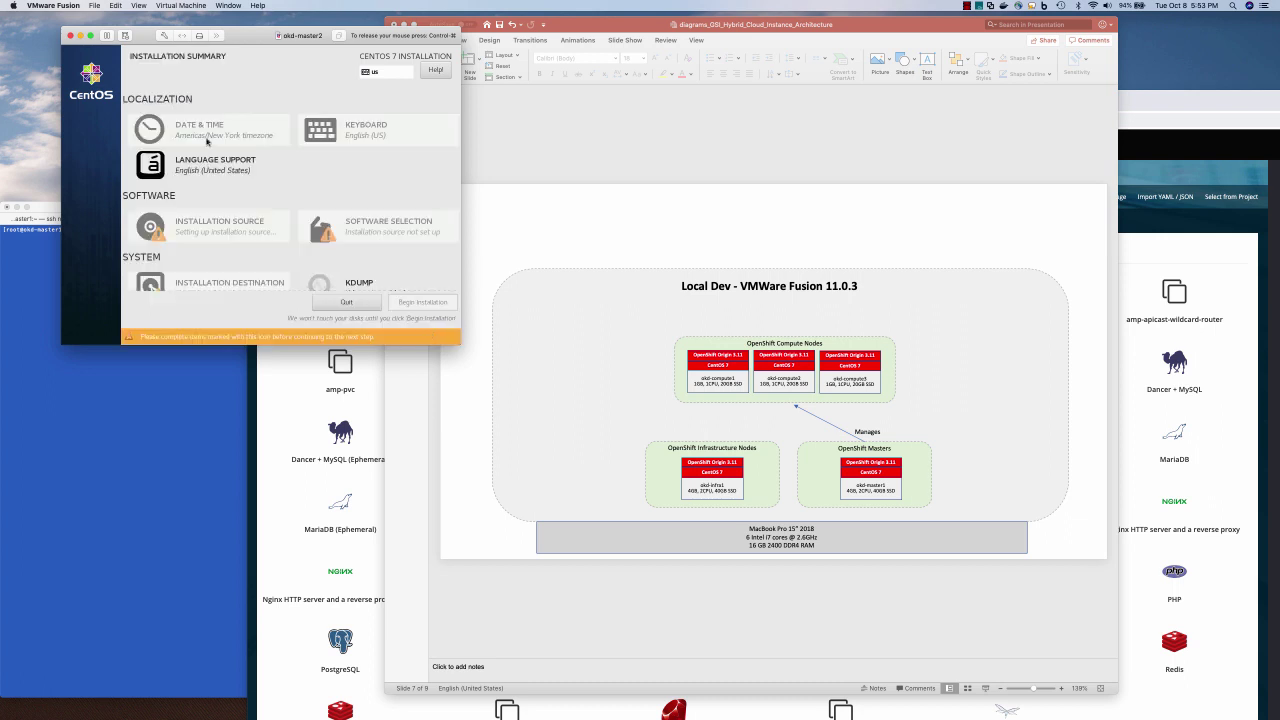
click(207, 141)
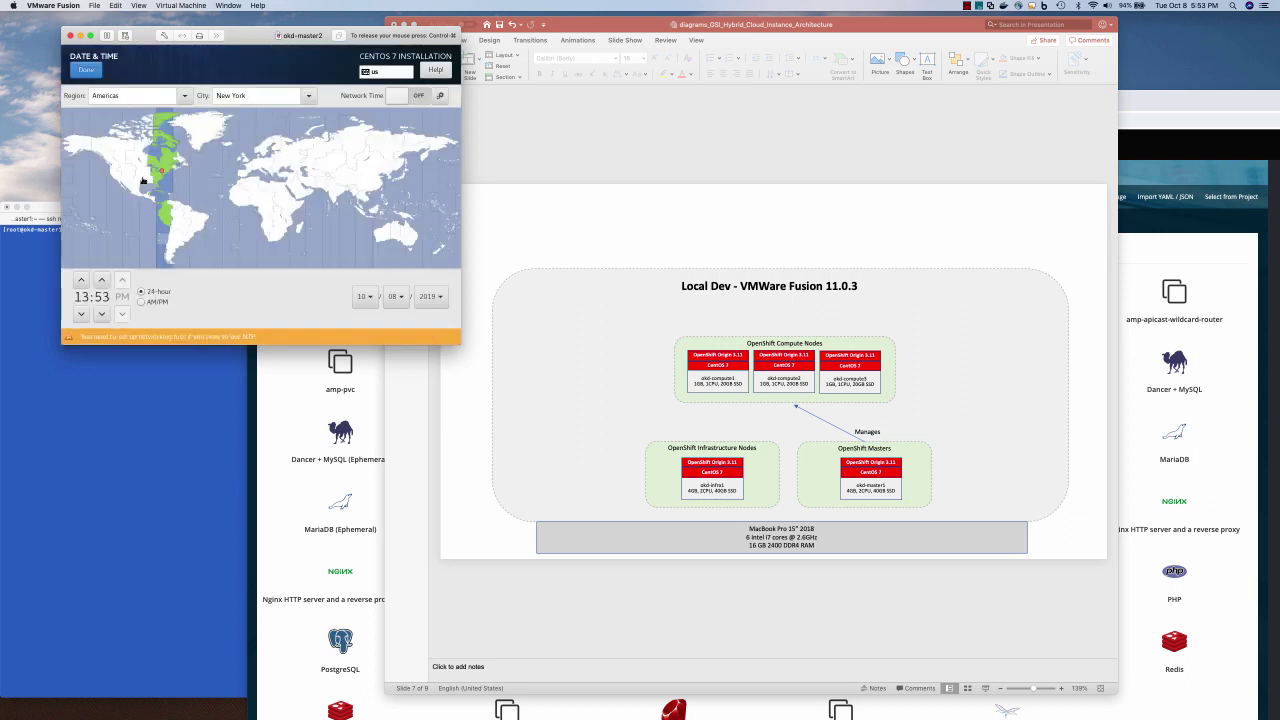
click(143, 181)
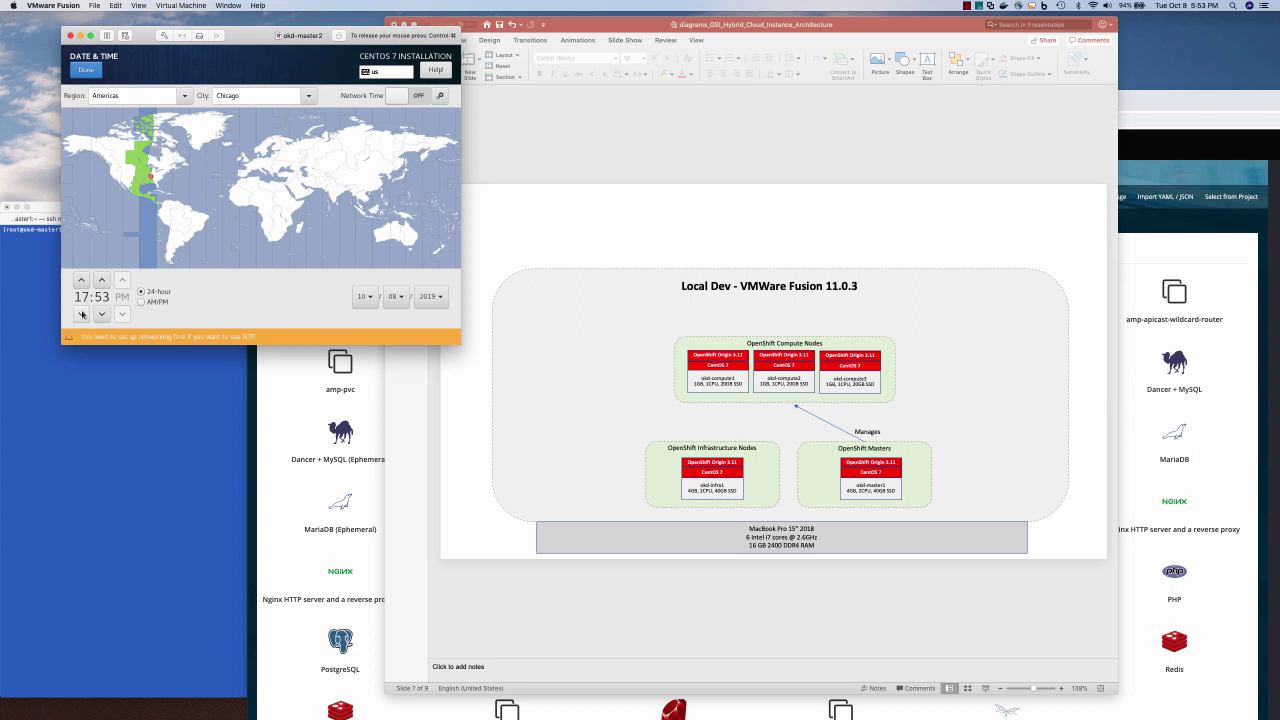
click(86, 70)
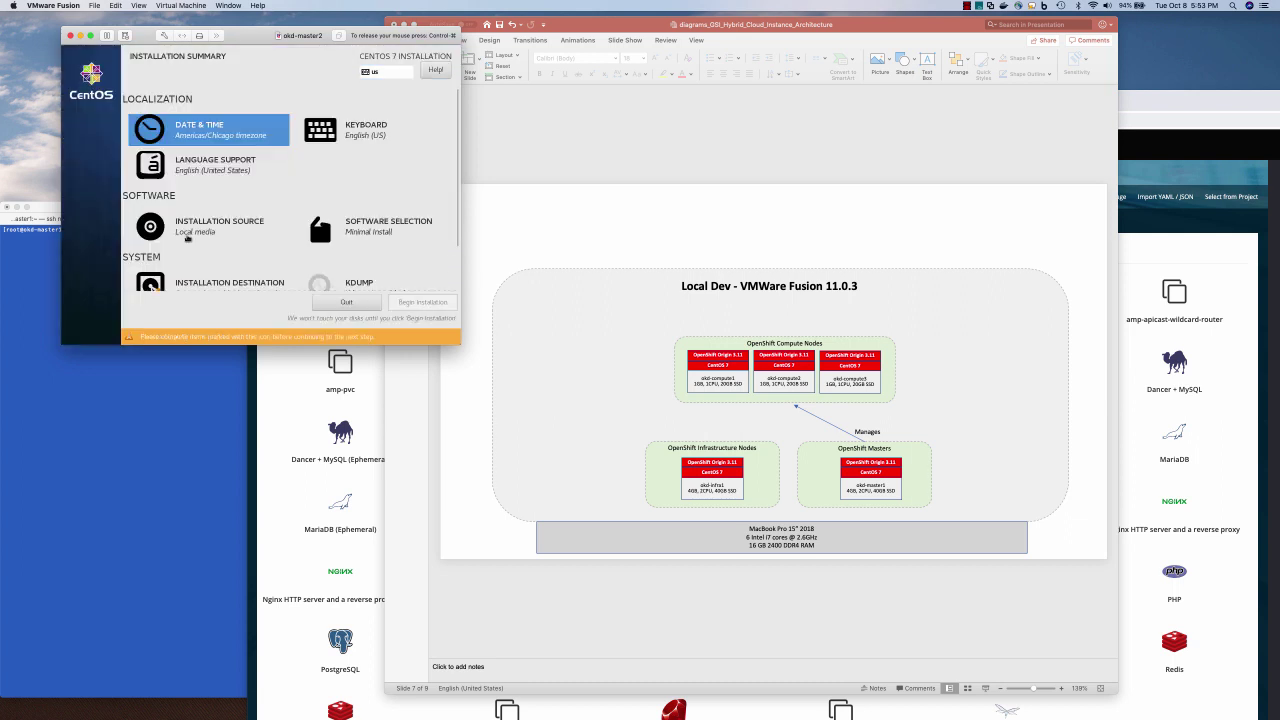
Accept automatic partitioning on the 40 GiB installation disk
scroll(187, 238, down, 2)
click(187, 238)
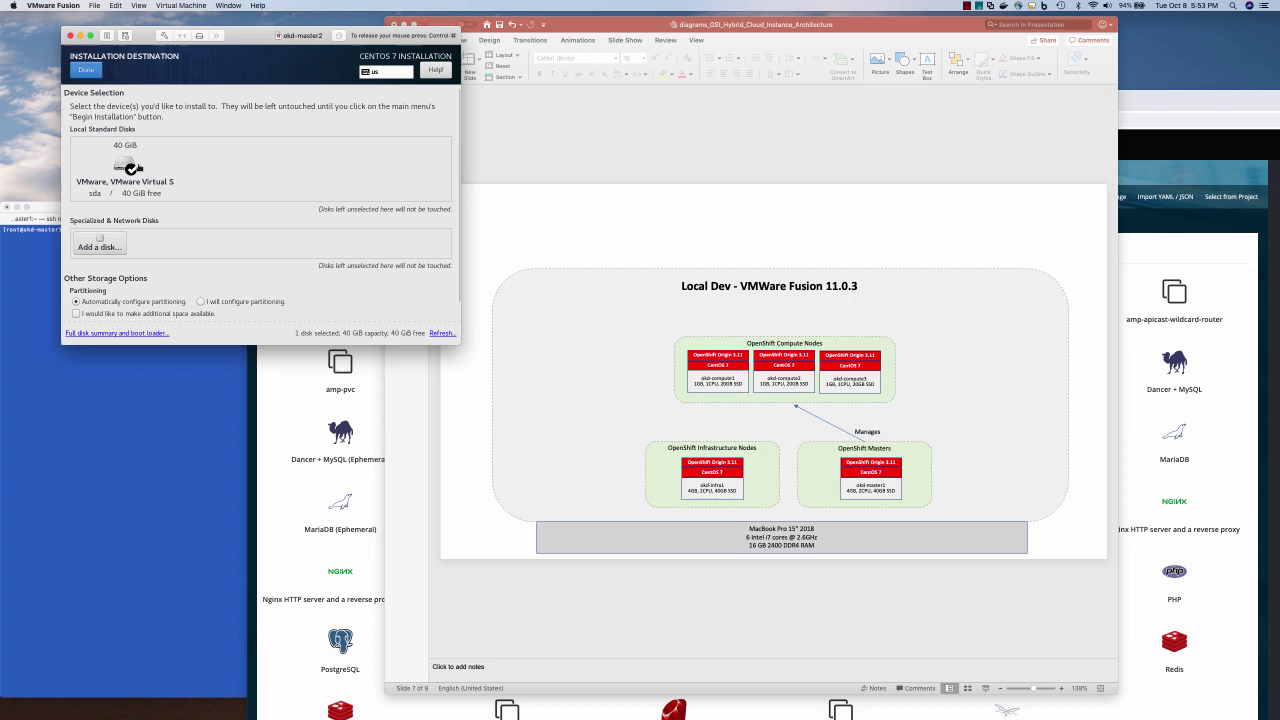
click(86, 70)
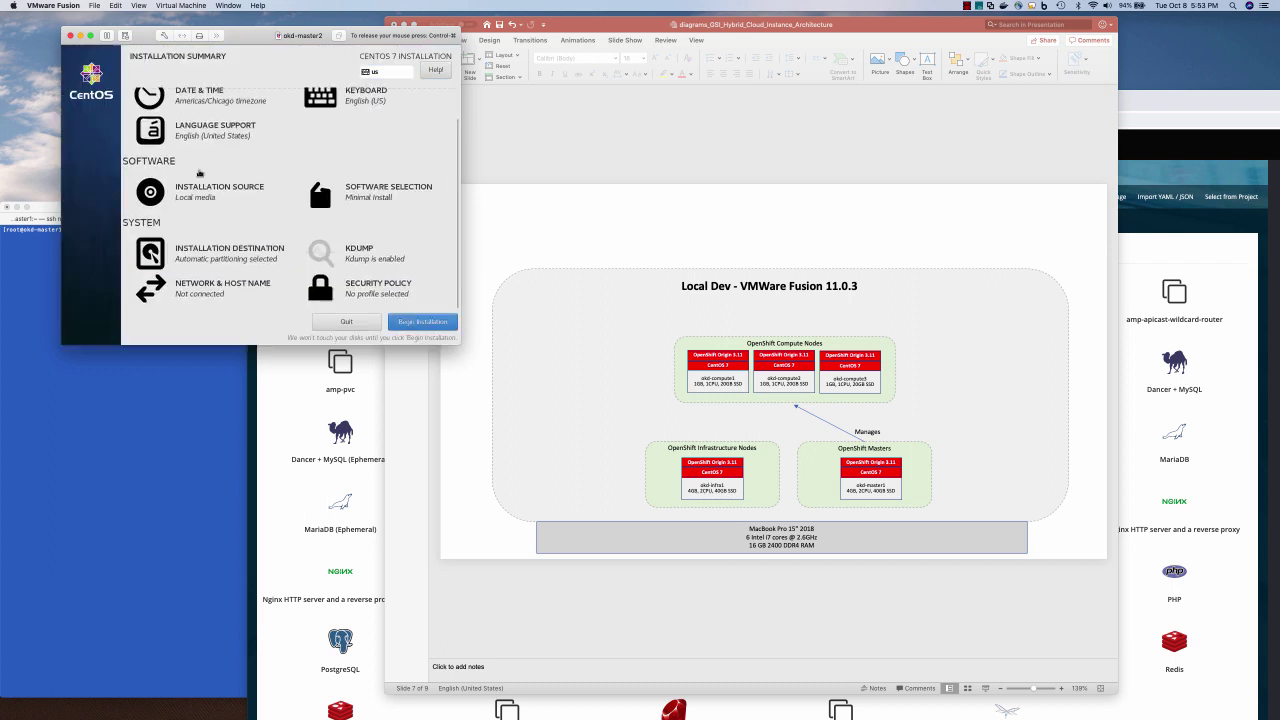
Turn the ens33 Ethernet toggle ON, then release the VM and switch to Terminal
click(229, 290)
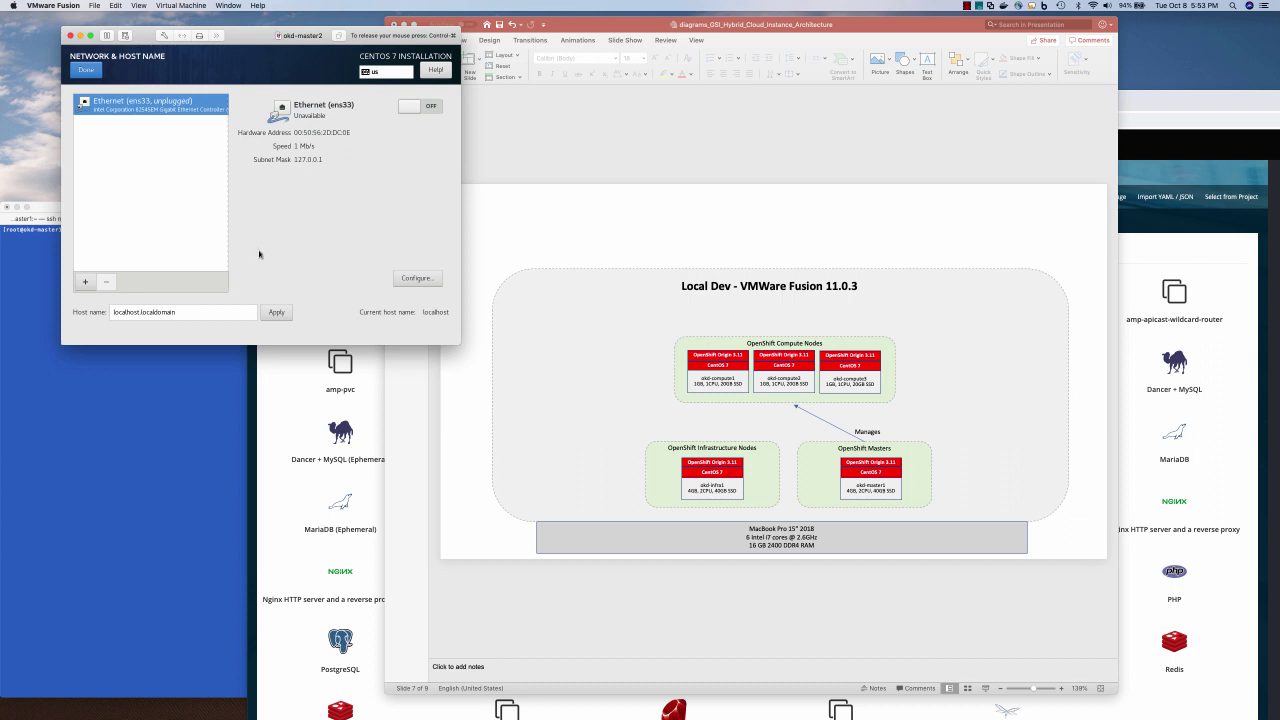
click(425, 110)
key(ctrl+super)
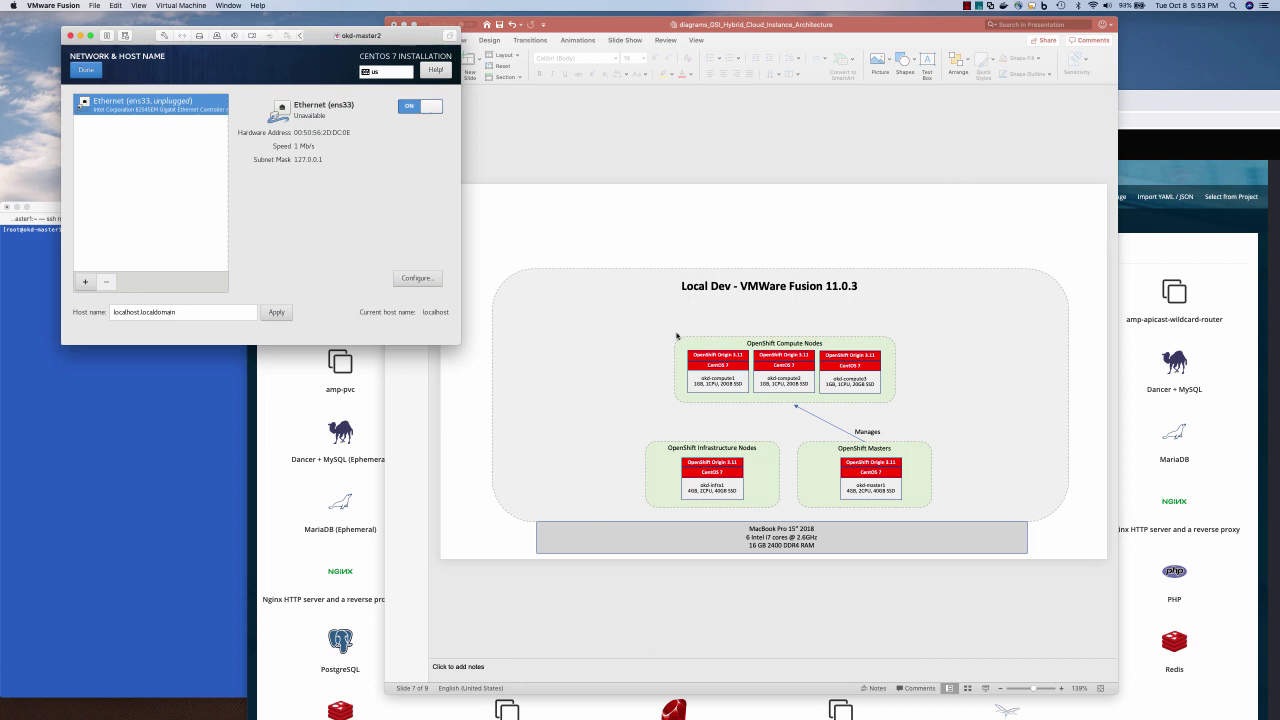
key(super+Tab)
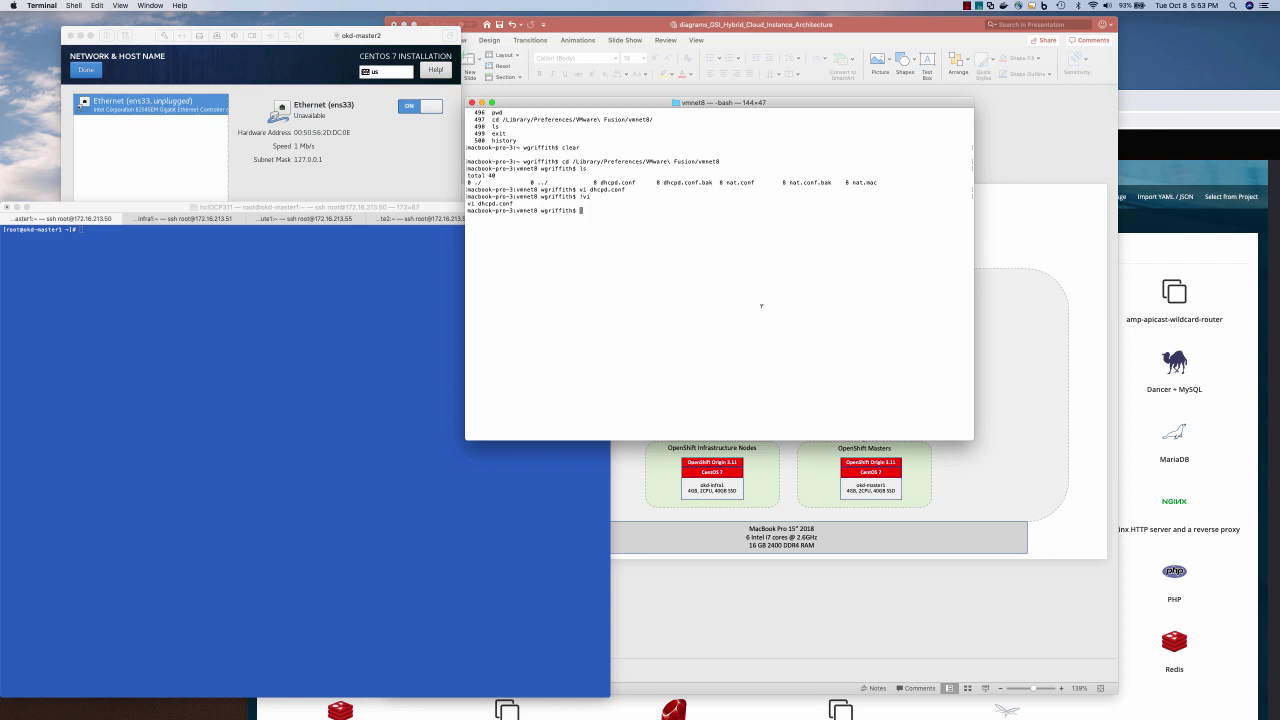
Run sudo vmnet-cli --configure with the escaped path, entering the administrator password
text(sudo /Applications/VMware Fusion.app/Contents/Library/vmnet-cli --configure)
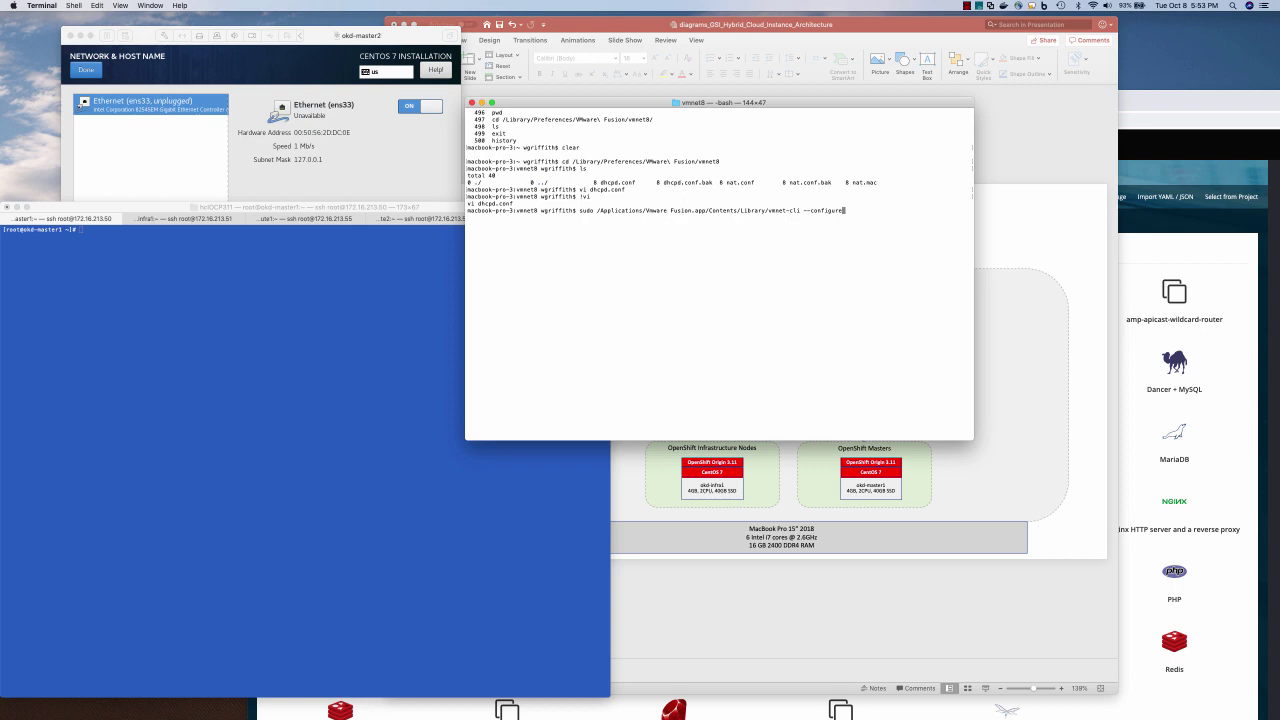
key(Return)
key(Return)
key(super+v)
key(Return)
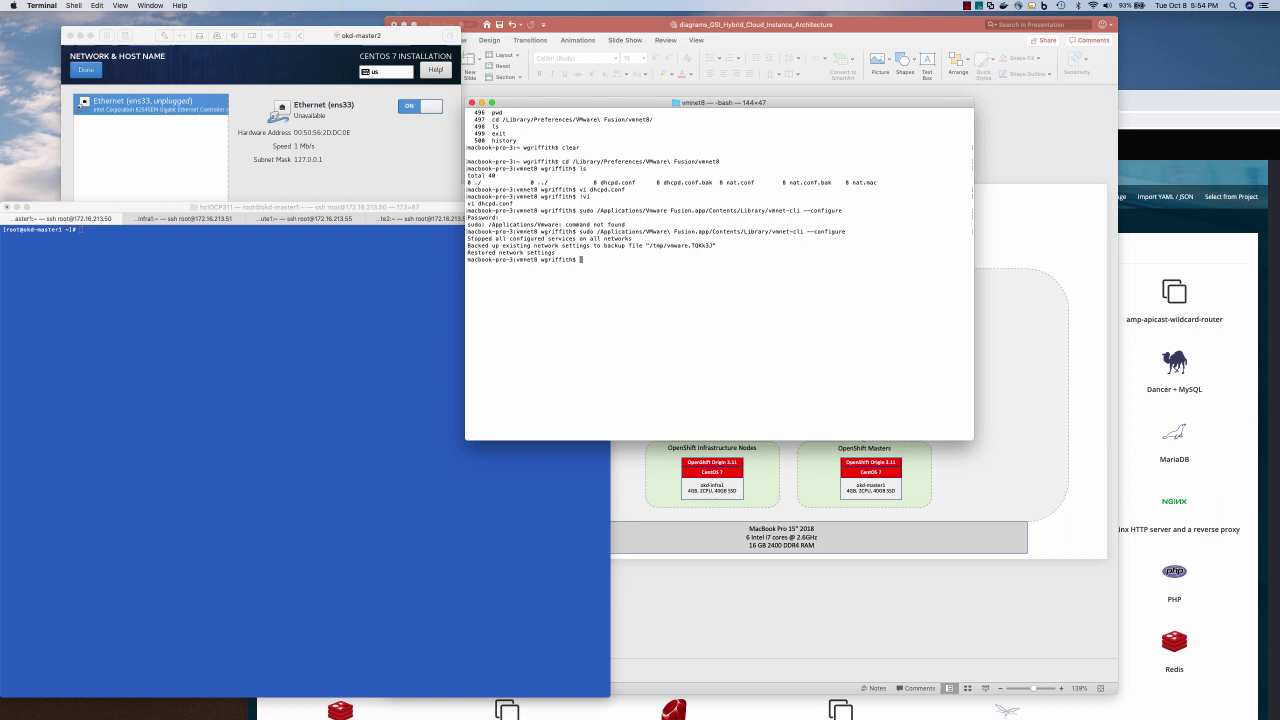
Run vmnet-cli --stop and then vmnet-cli --start to restart VMware's network services
key(Up)
key(BackSpace)
key(BackSpace)
key(BackSpace)
key(BackSpace)
key(BackSpace)
key(BackSpace)
key(BackSpace)
key(BackSpace)
key(BackSpace)
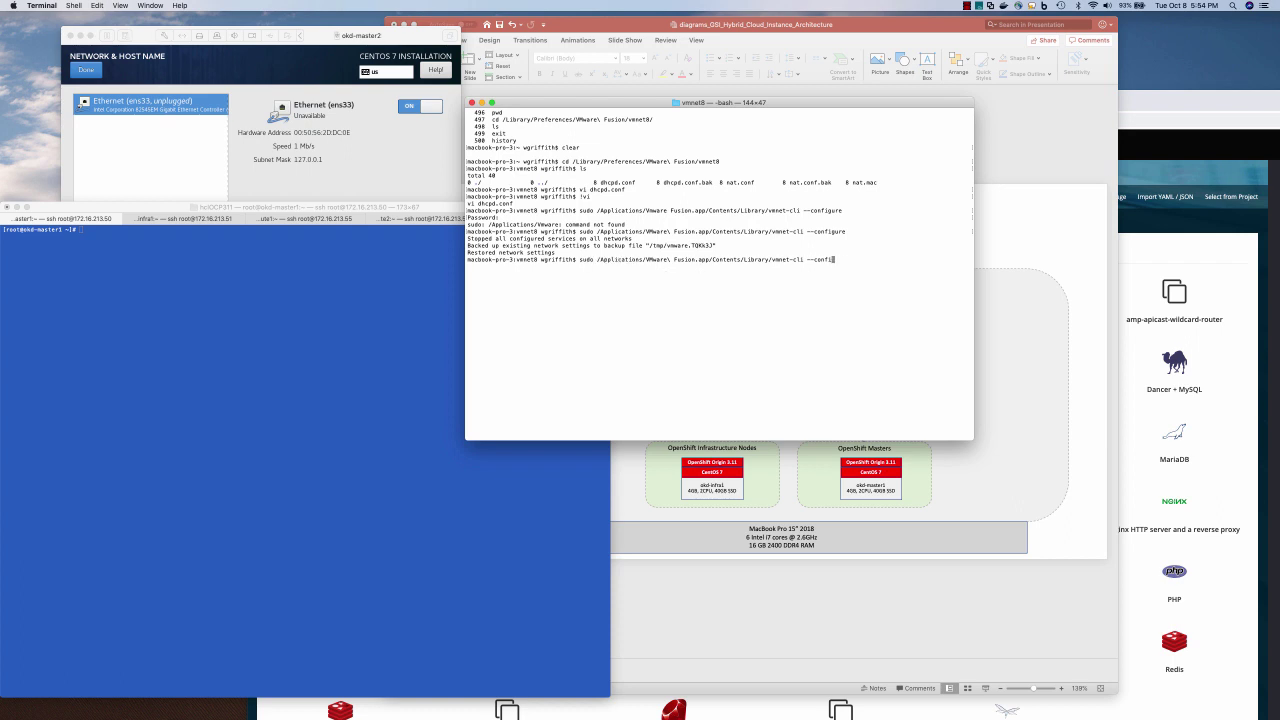
text(start)
key(BackSpace)
key(BackSpace)
key(BackSpace)
text(op)
key(Return)
key(Up)
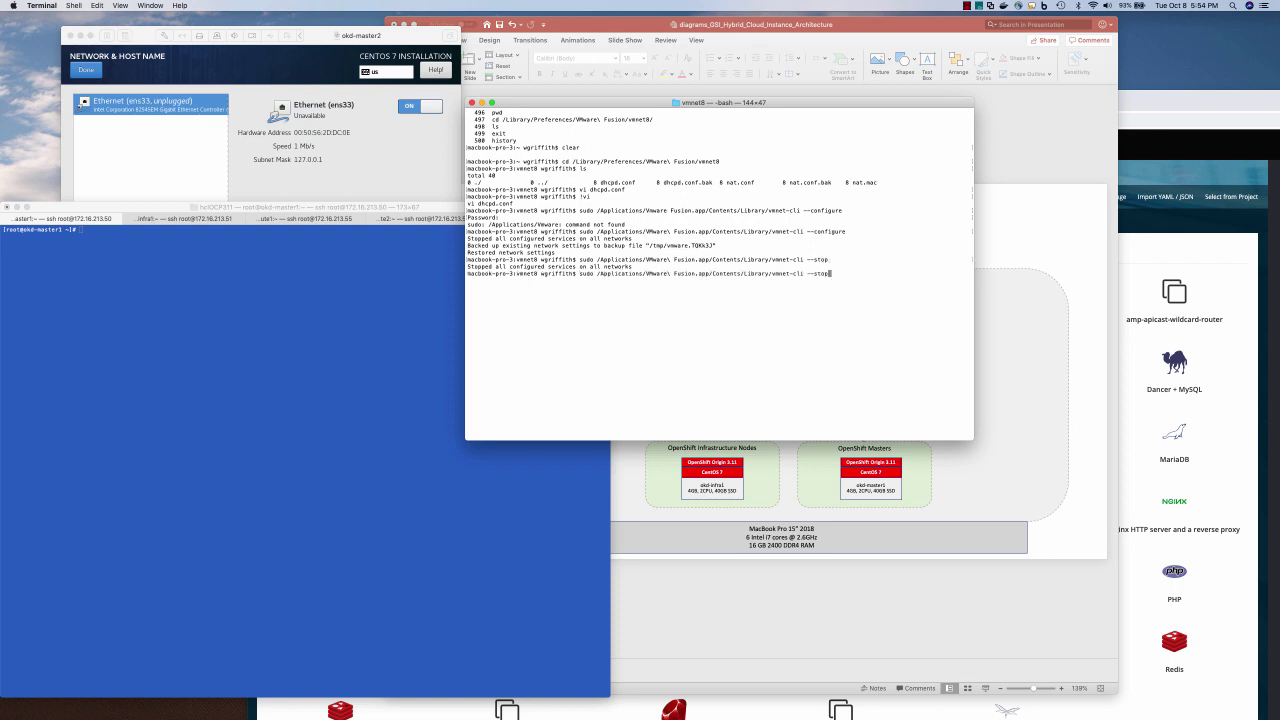
key(BackSpace)
key(BackSpace)
text(tart)
key(Return)
Reconnect ens33 in the installer so it picks up the address 172.16.213.52
click(387, 170)
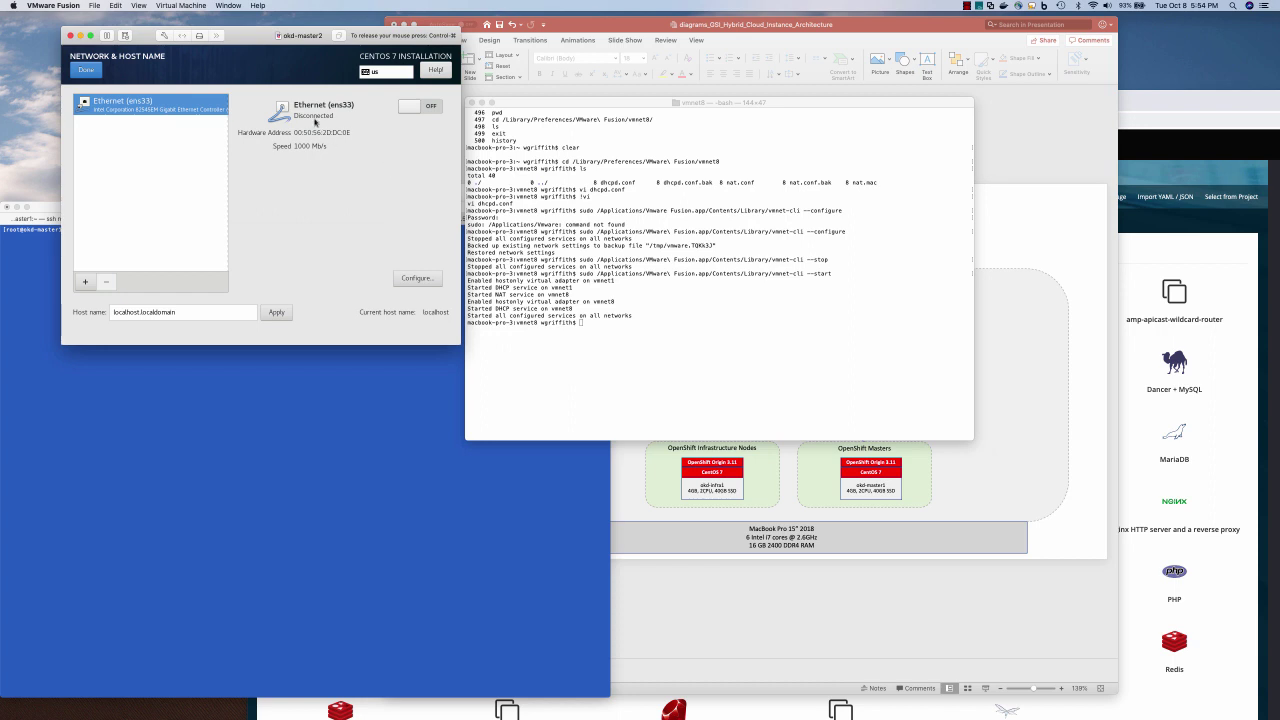
click(428, 106)
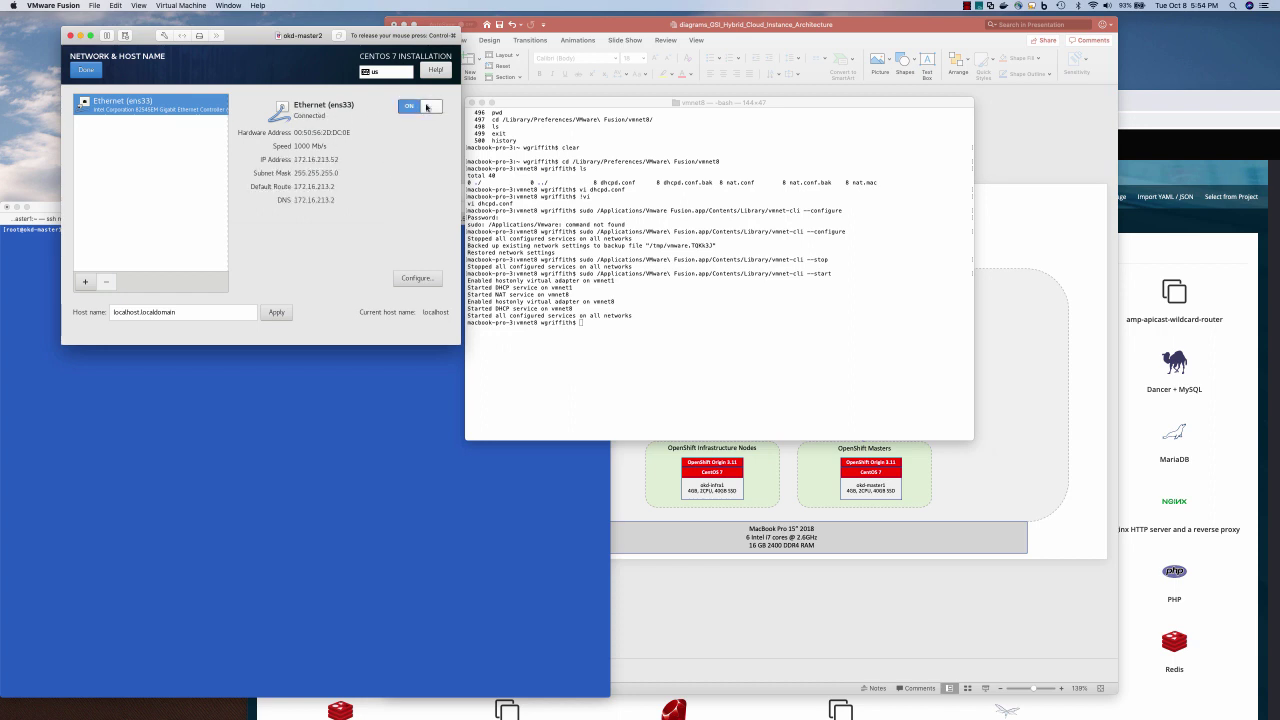
key(ctrl+super)
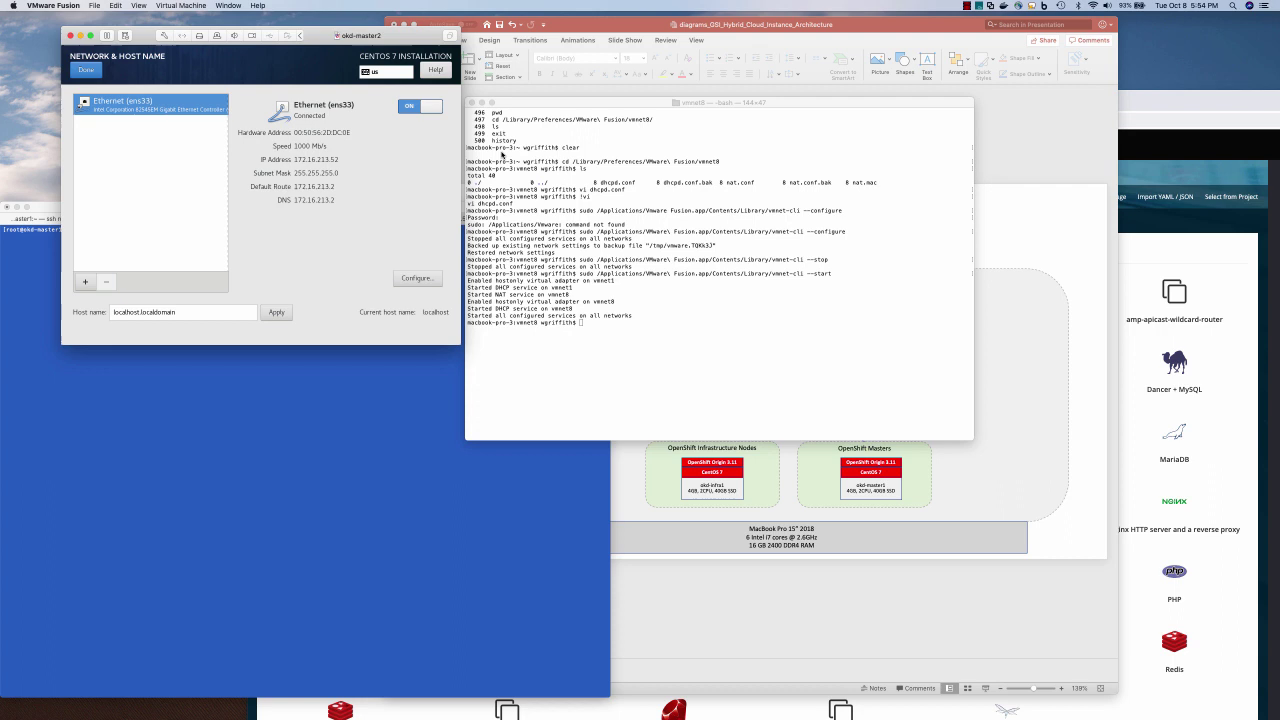
Reopen dhcpd.conf in vi with !vi and jump to the host entries at its end
click(571, 190)
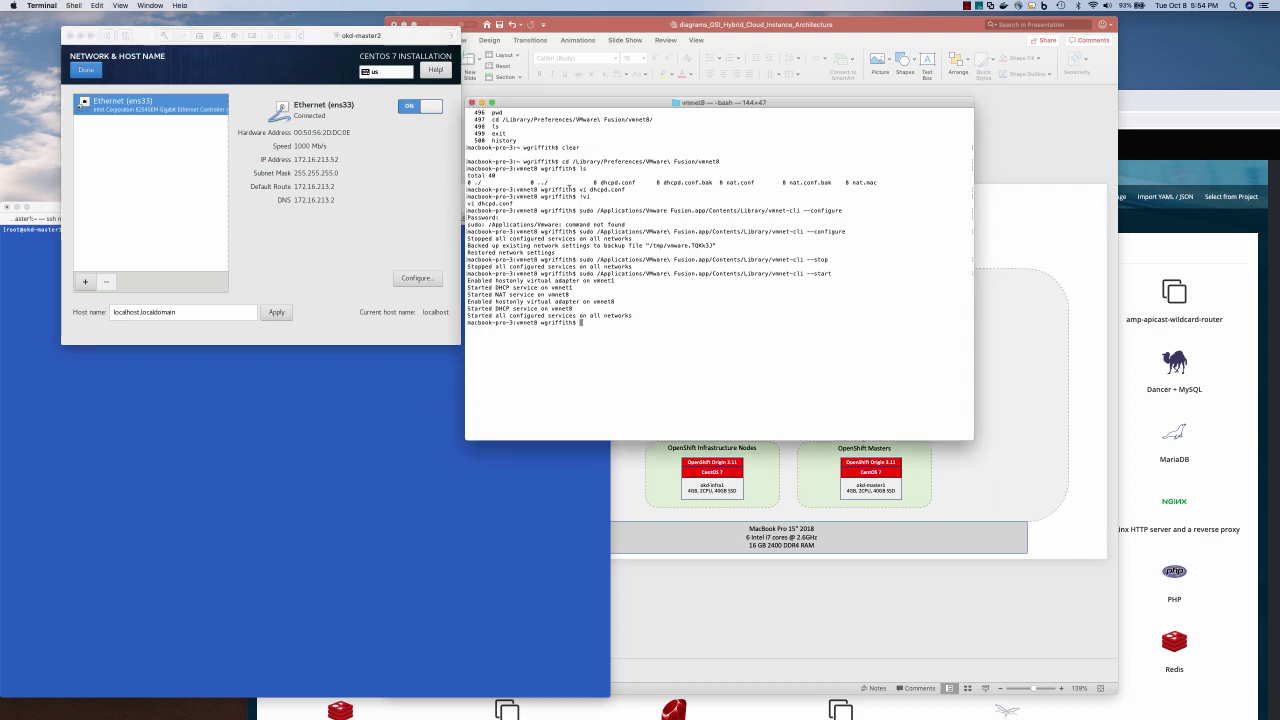
text(!vi)
key(Return)
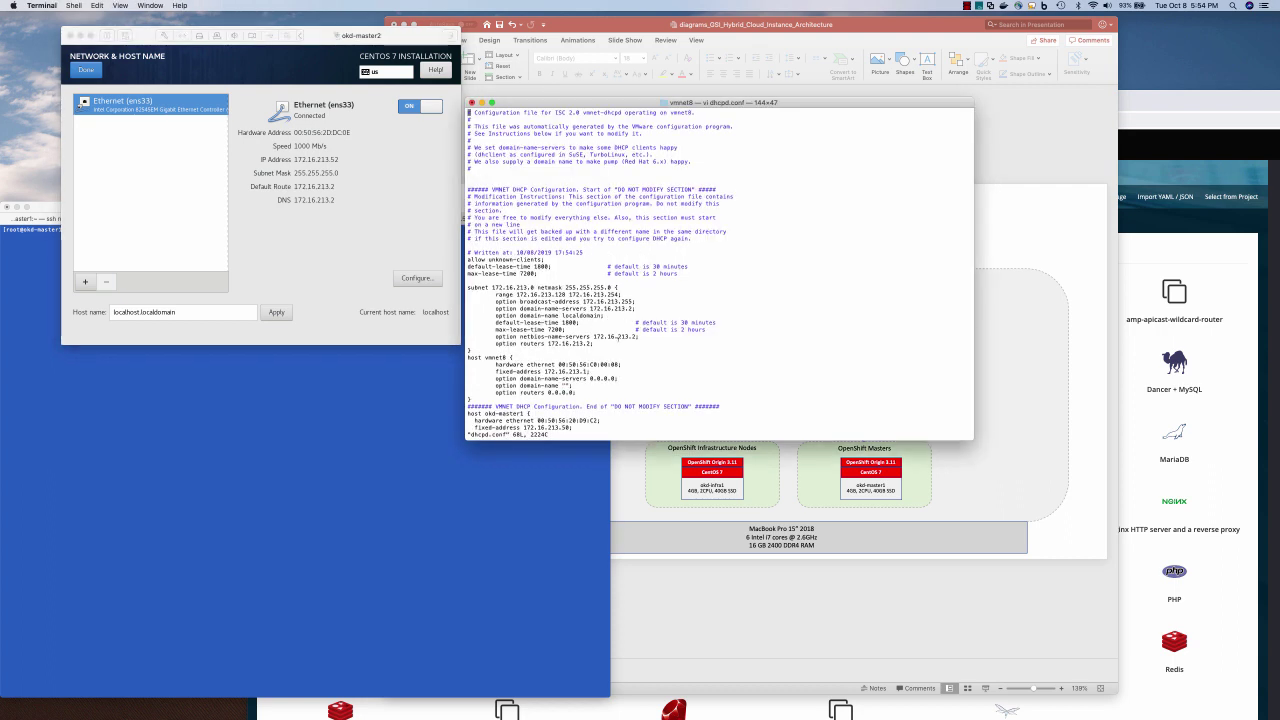
key(shift+g)
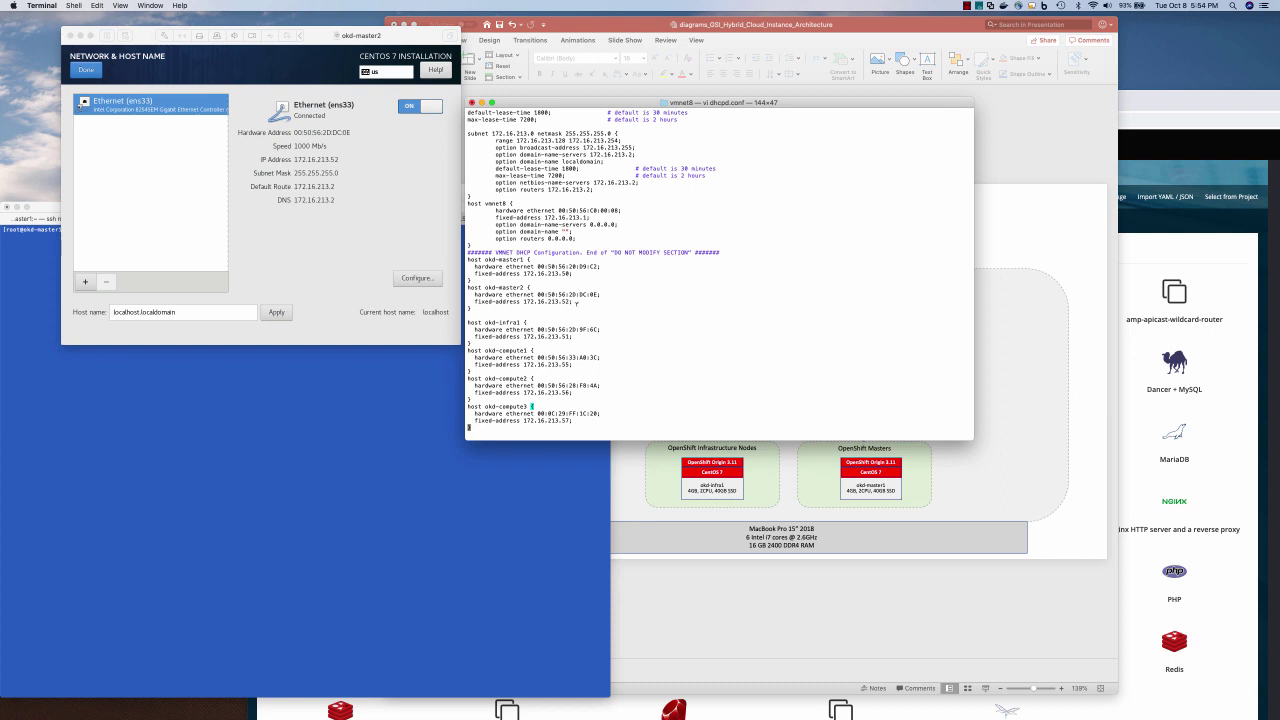
Replace localhost.localdomain with the host name okd-master2.172.16.213.51.nip.io
click(186, 312)
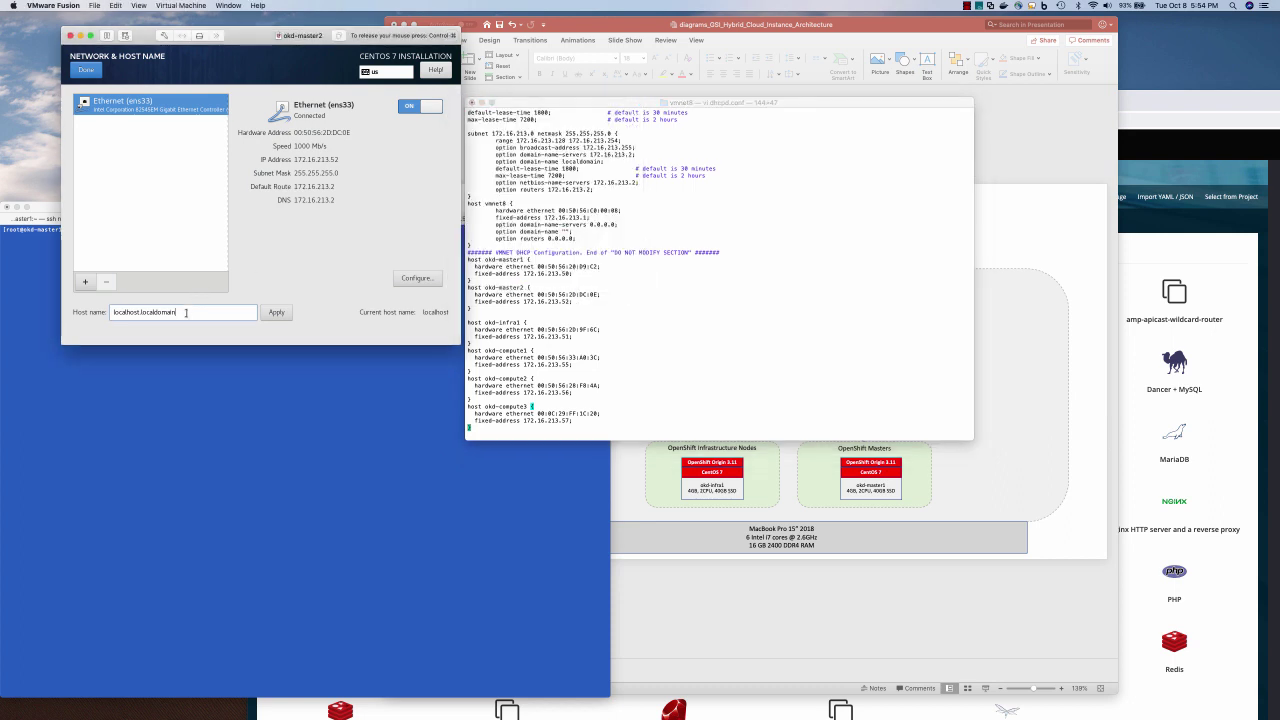
drag(186, 312, 85, 312)
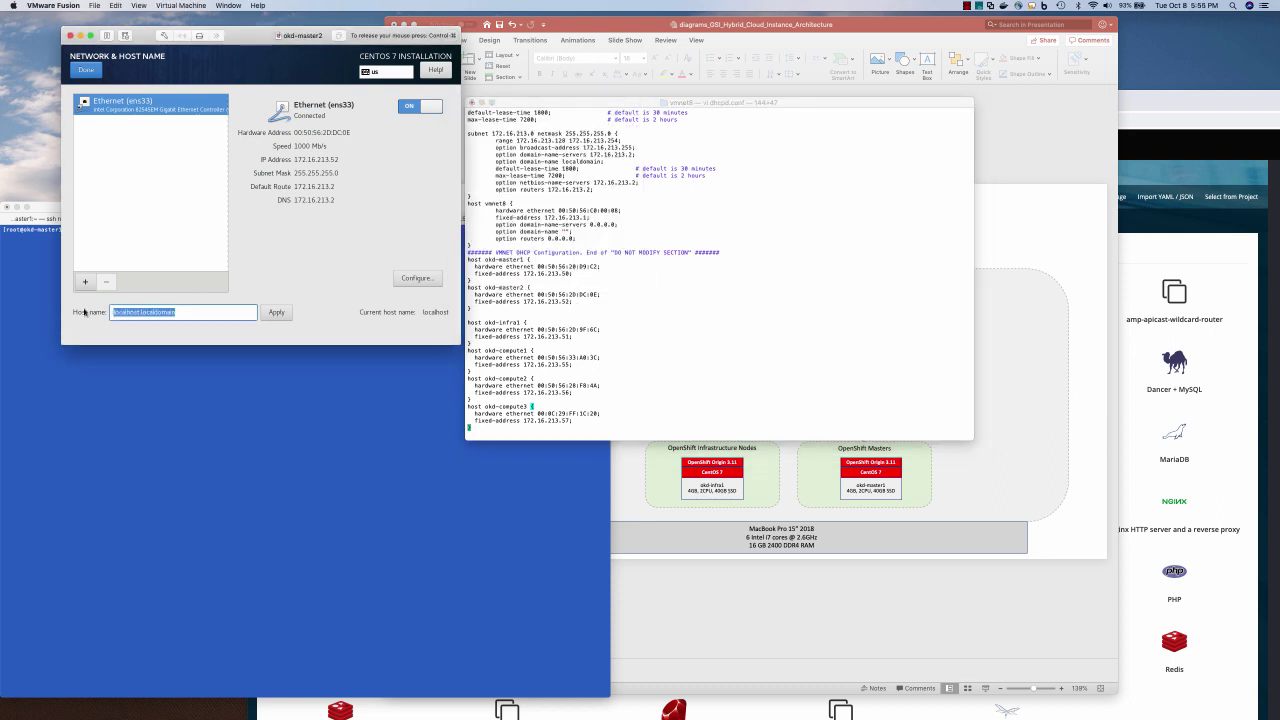
text(okd-master2.17)
text(6.2)
text(13)
text(.51.nip.io)
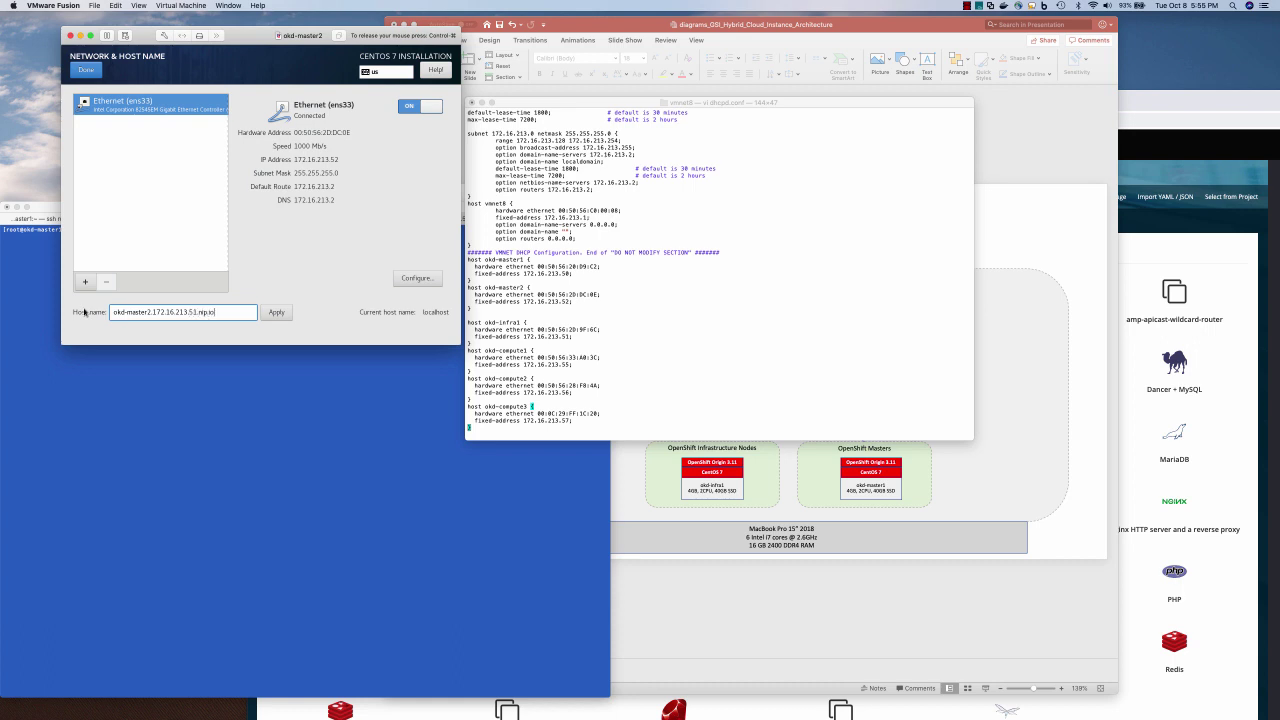
Apply the host name, set ens33 to connect automatically, and begin the CentOS installation
click(274, 313)
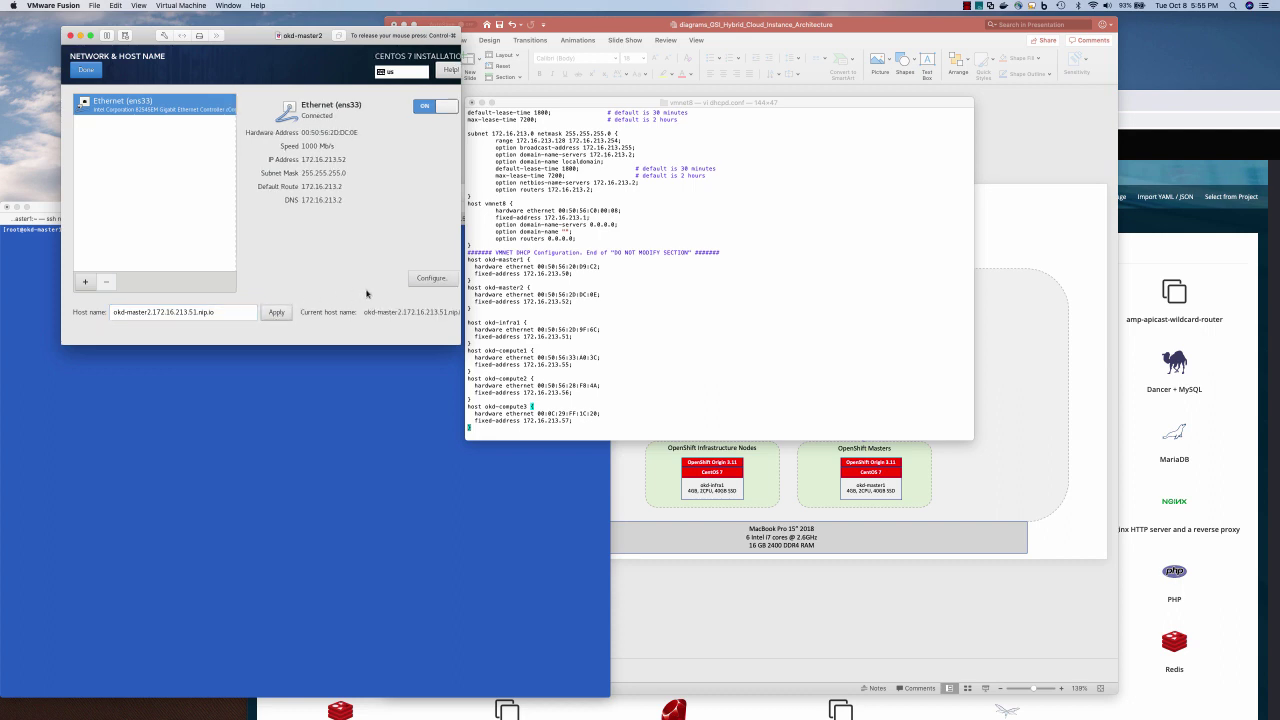
click(431, 278)
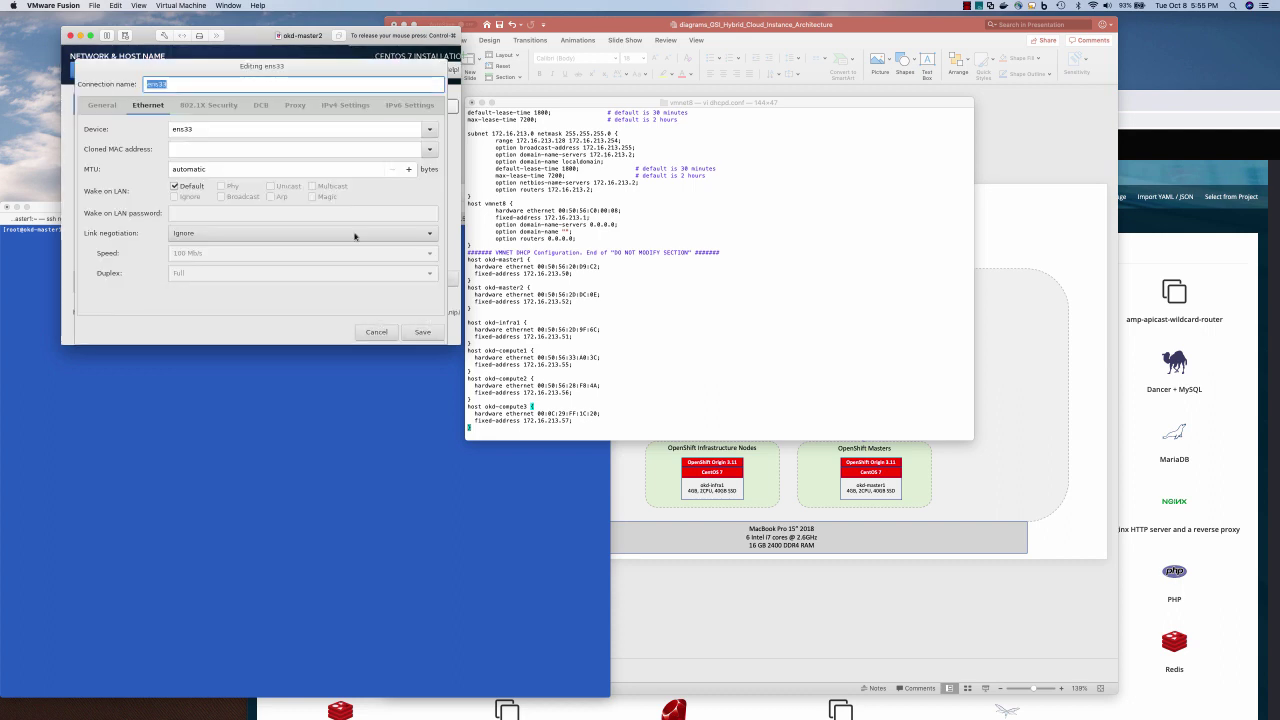
click(101, 105)
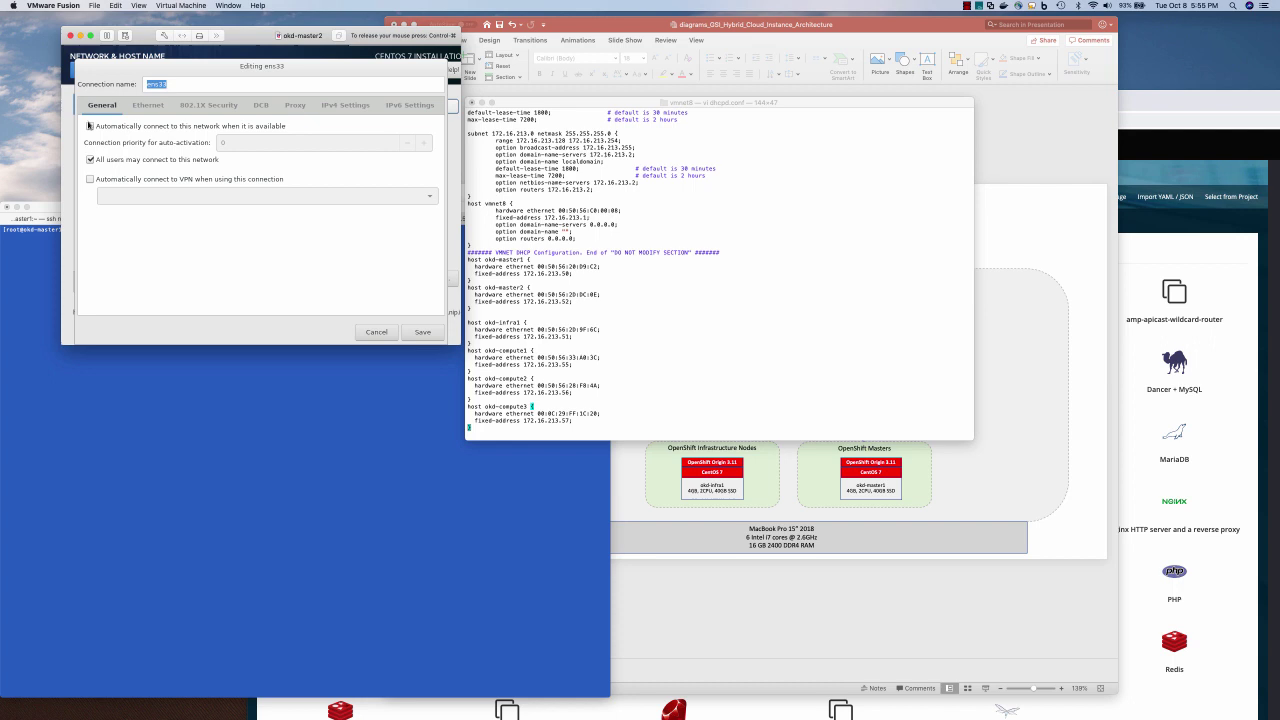
click(89, 126)
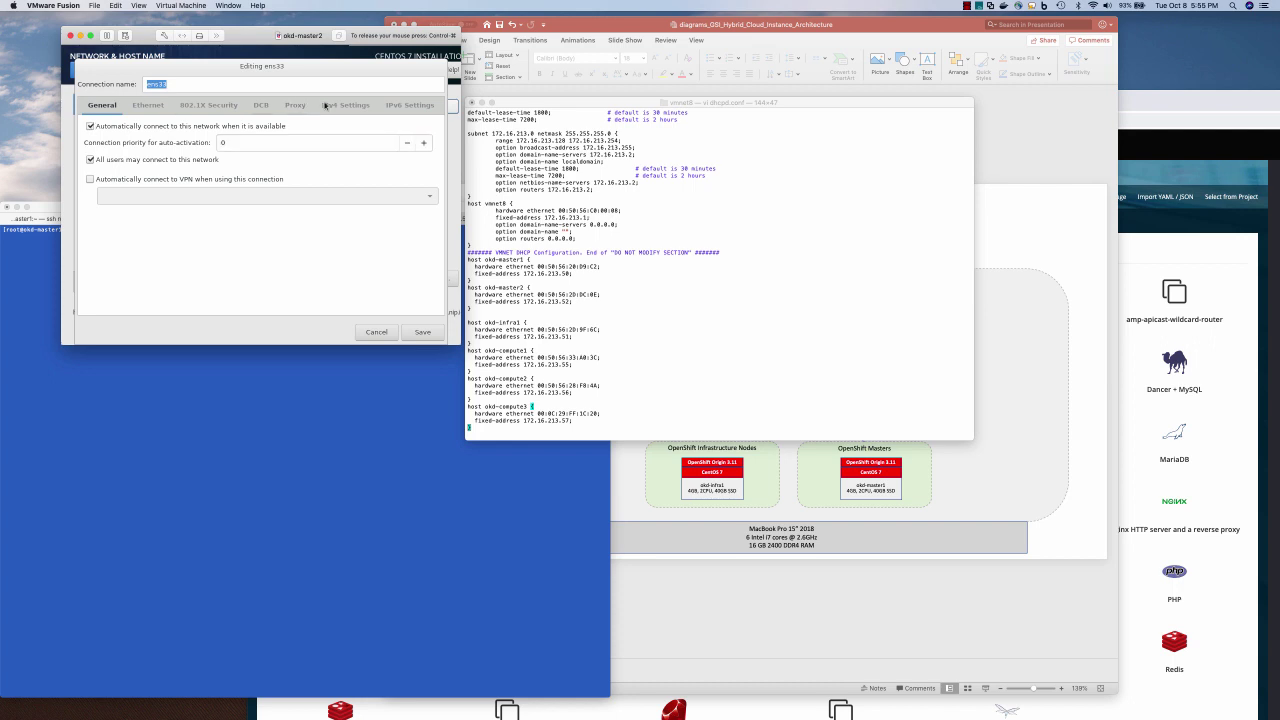
click(422, 331)
click(88, 68)
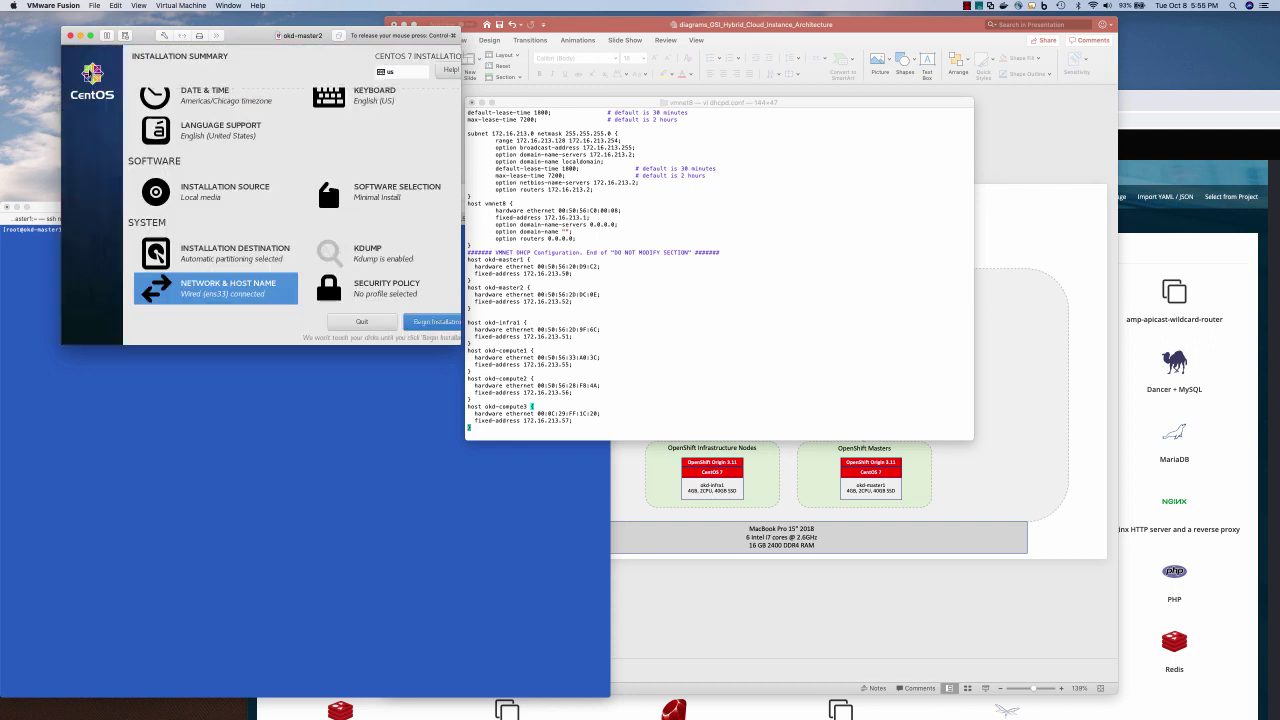
click(428, 320)
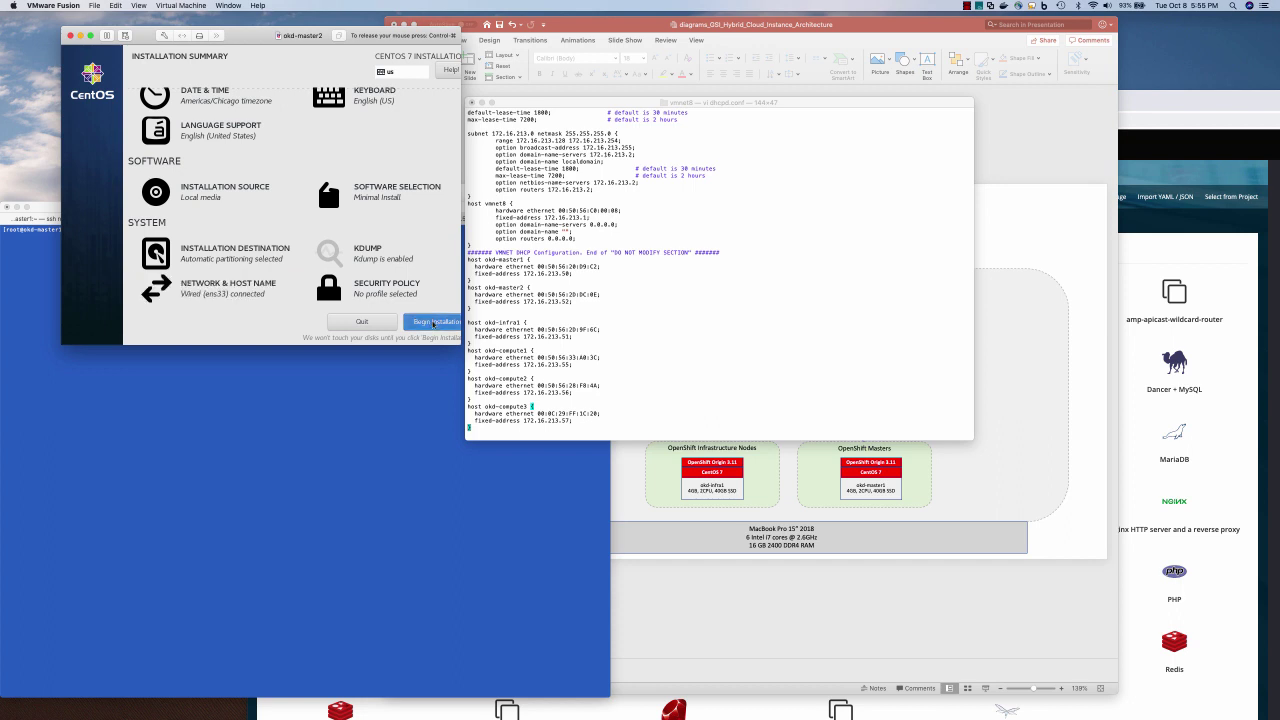
Set and confirm the root password in the CentOS installer
click(220, 130)
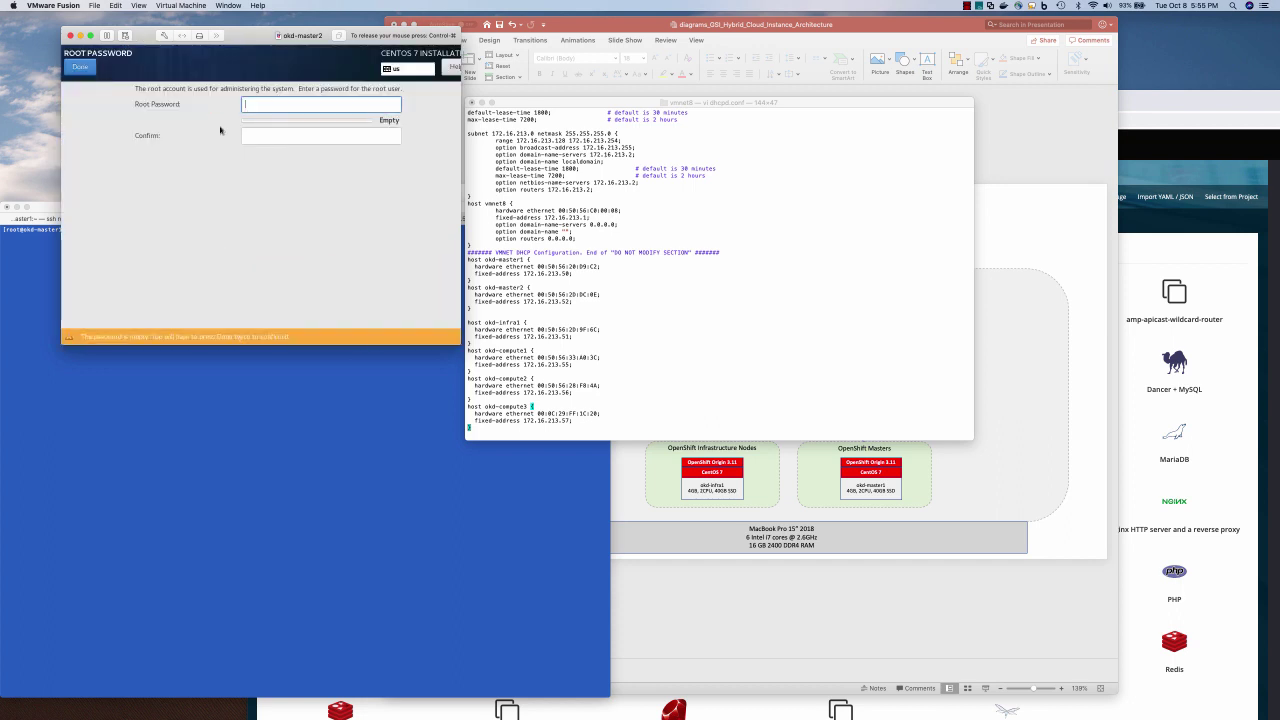
text(password)
key(Tab)
text(password)
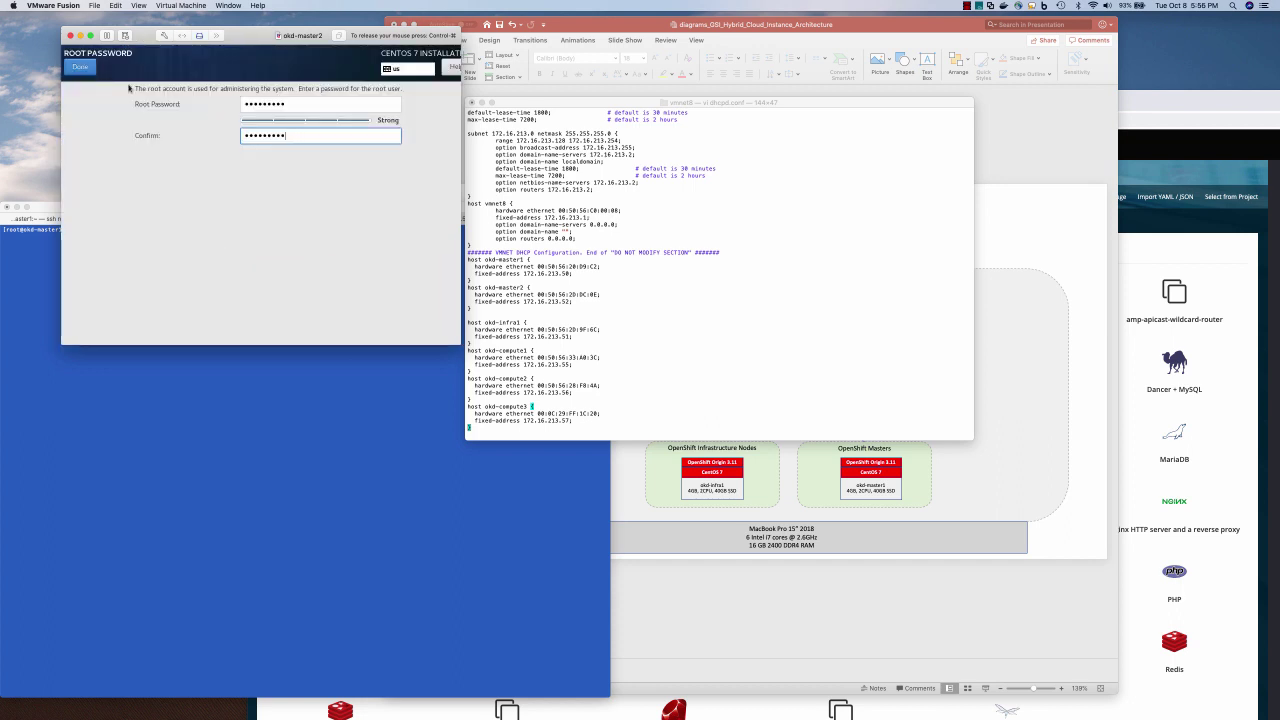
click(80, 67)
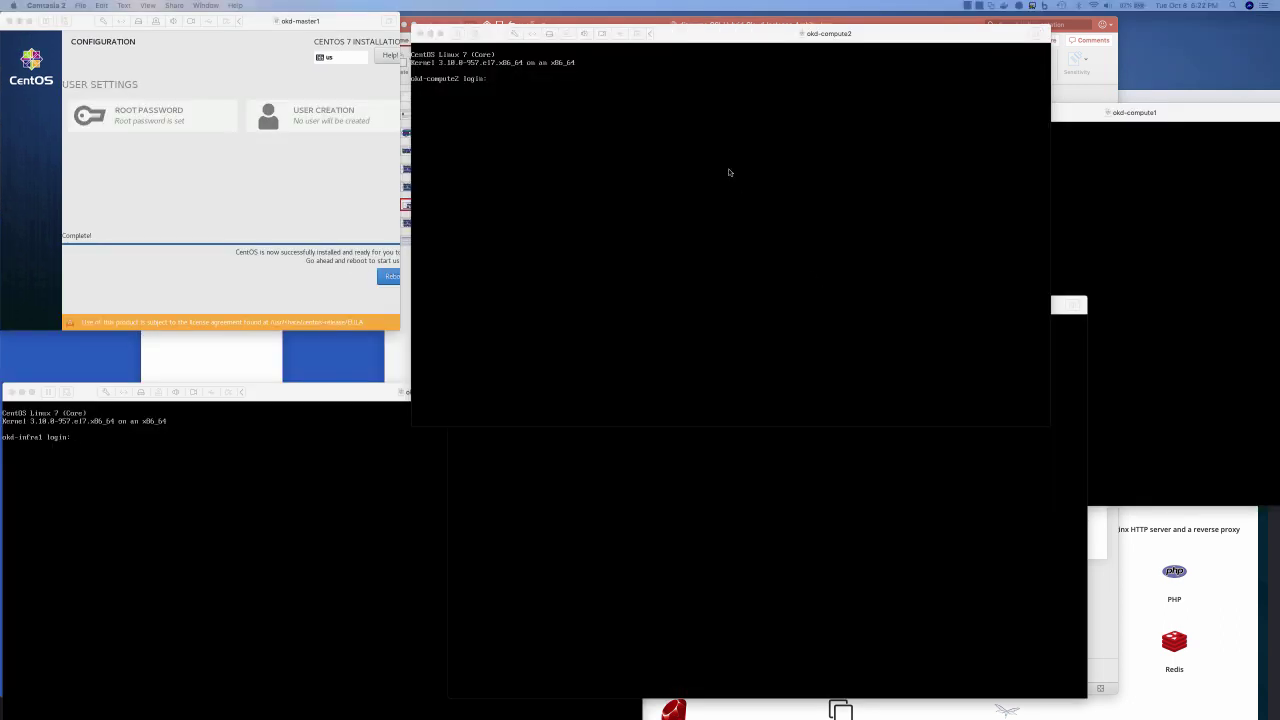
Reboot okd-master1 now that its CentOS installation has finished
click(653, 145)
click(358, 427)
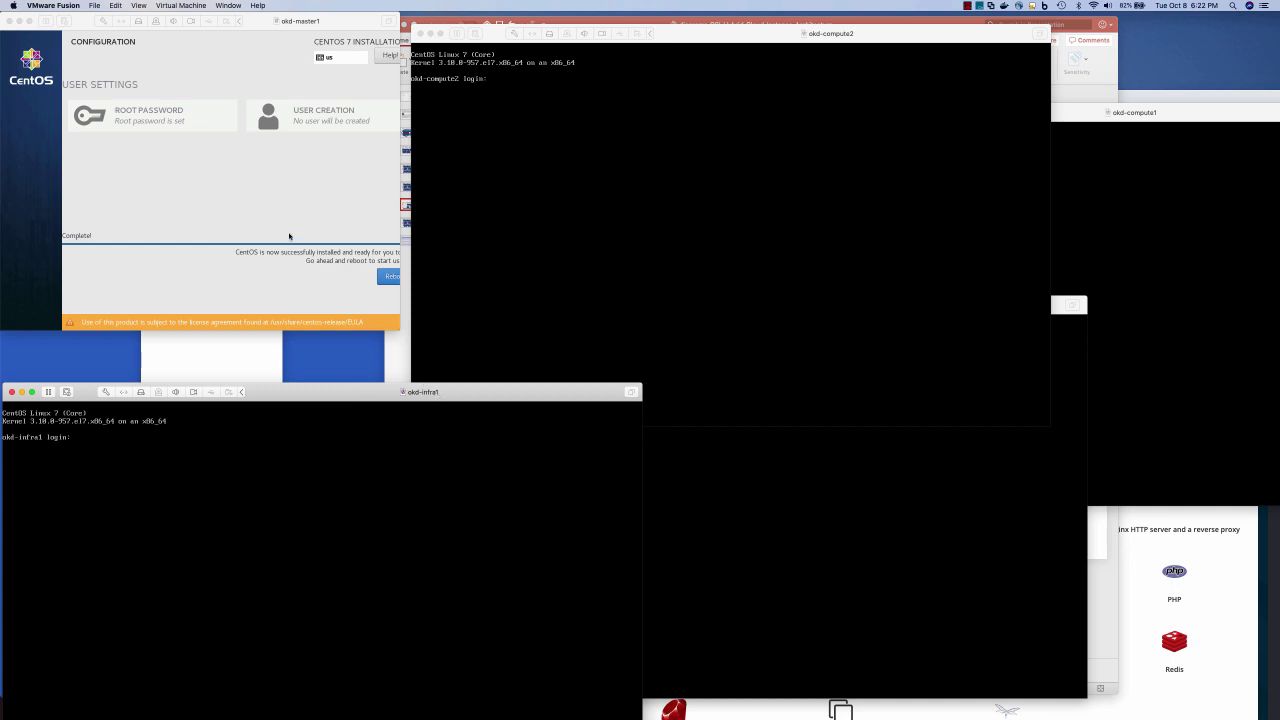
click(287, 184)
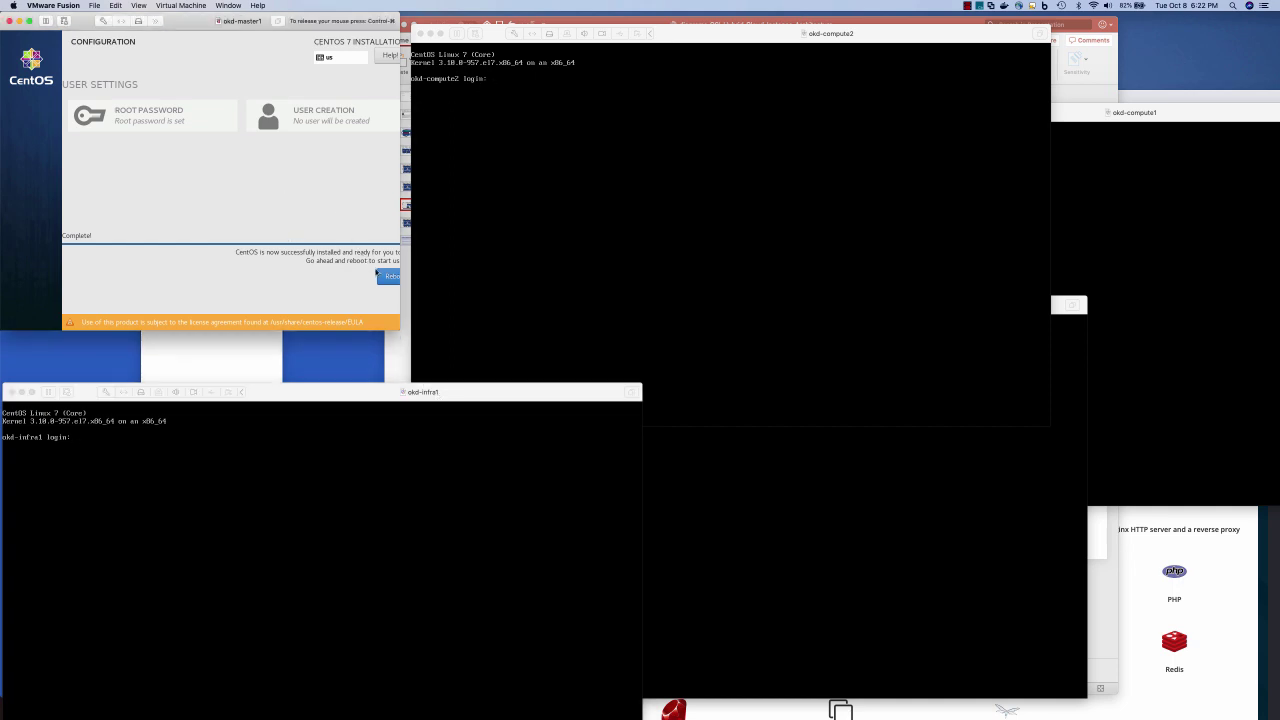
click(385, 276)
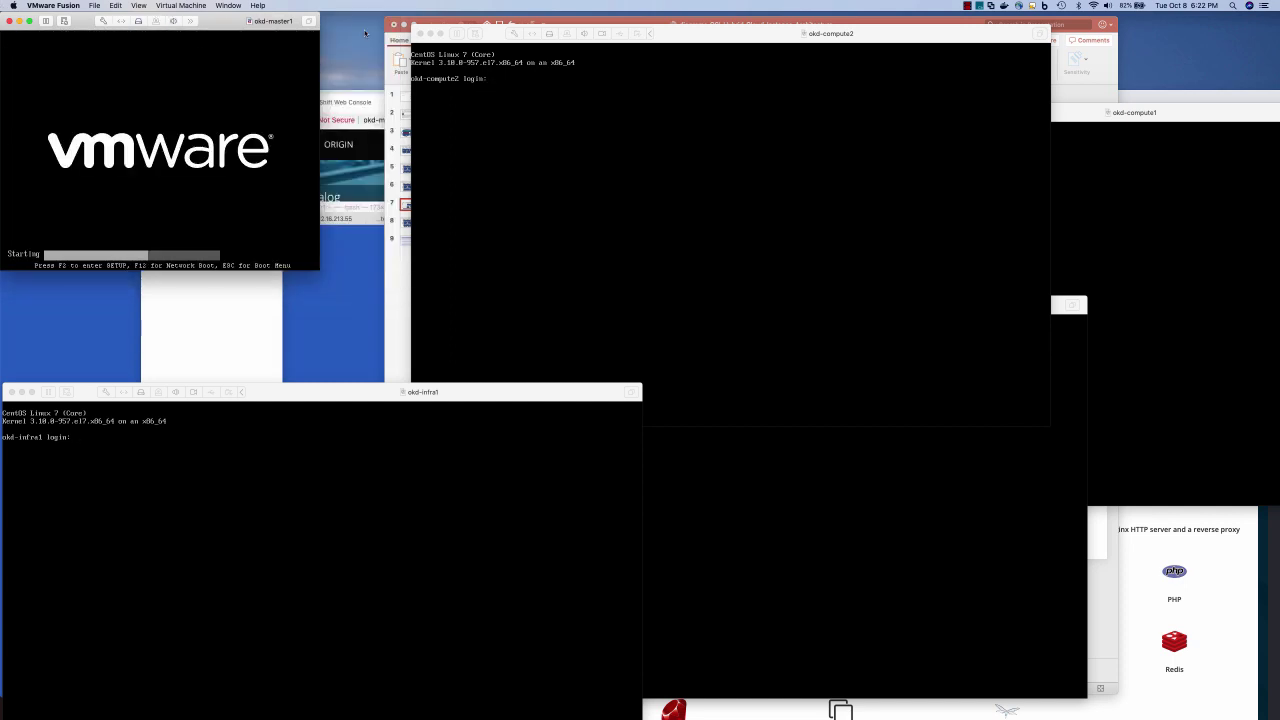
Minimize the okd-compute2, okd-compute1, okd-compute3 and okd-infra1 consoles and bring Terminal forward
click(427, 33)
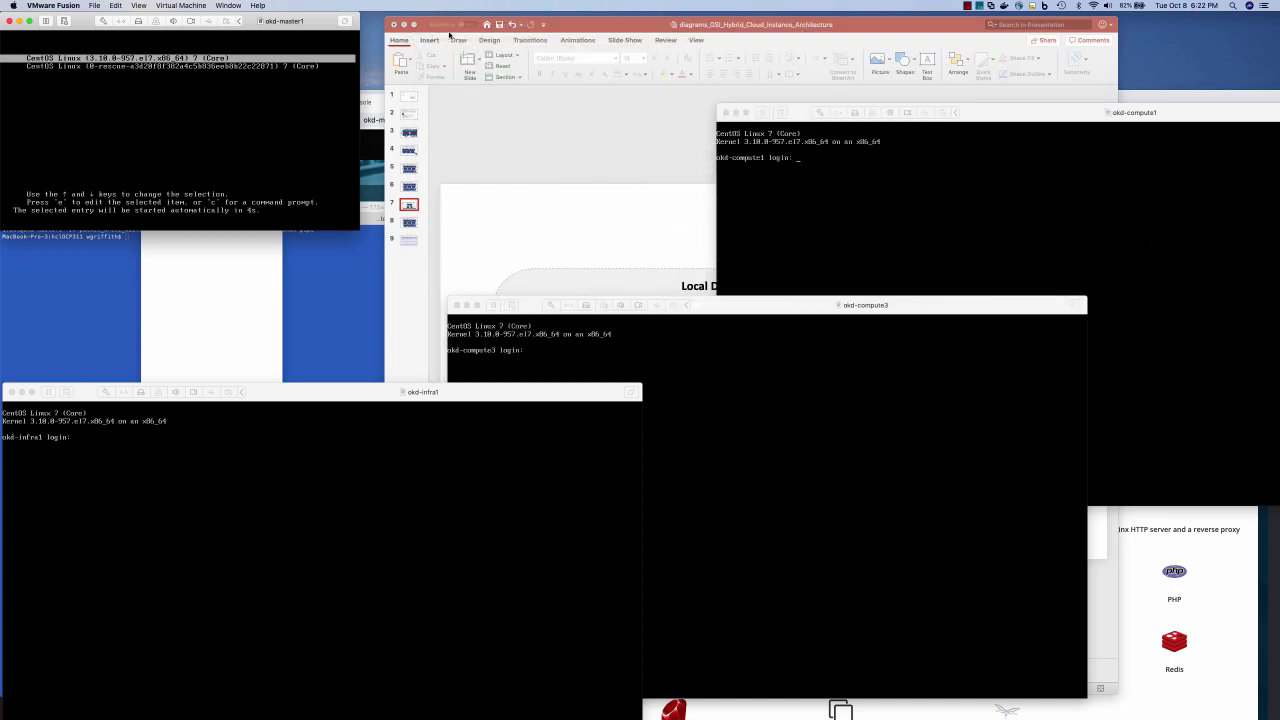
click(732, 112)
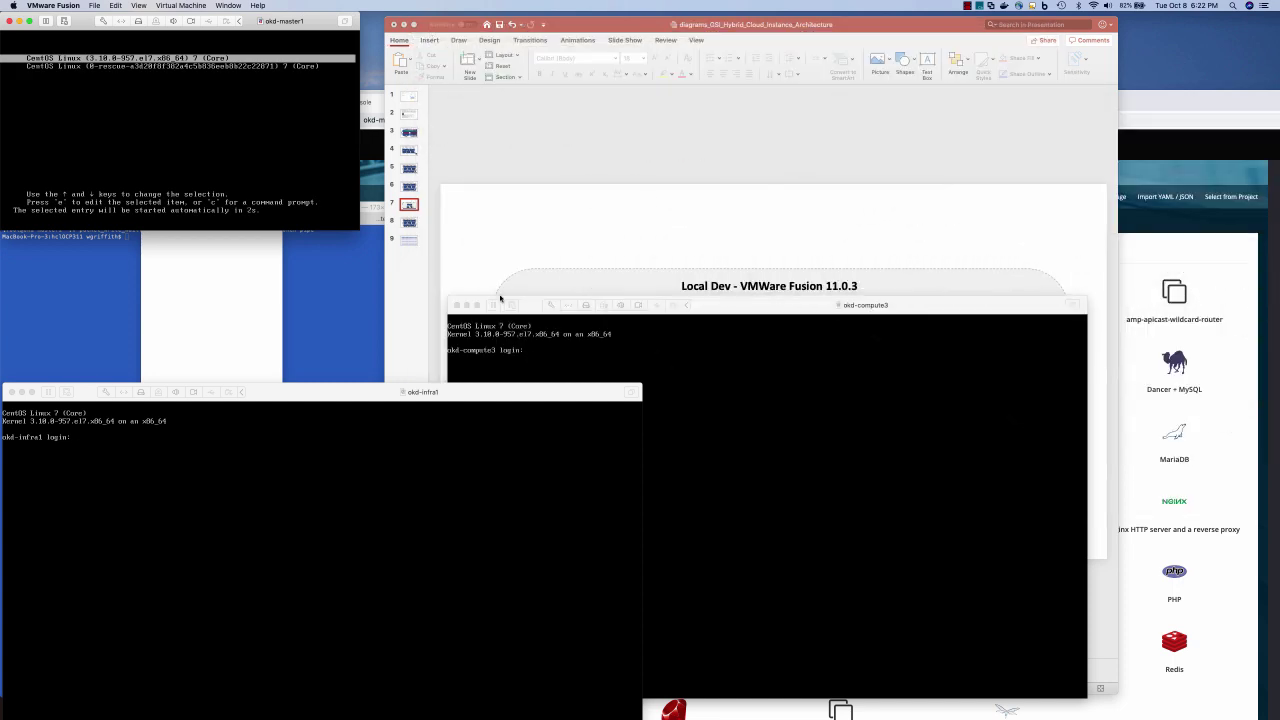
click(466, 305)
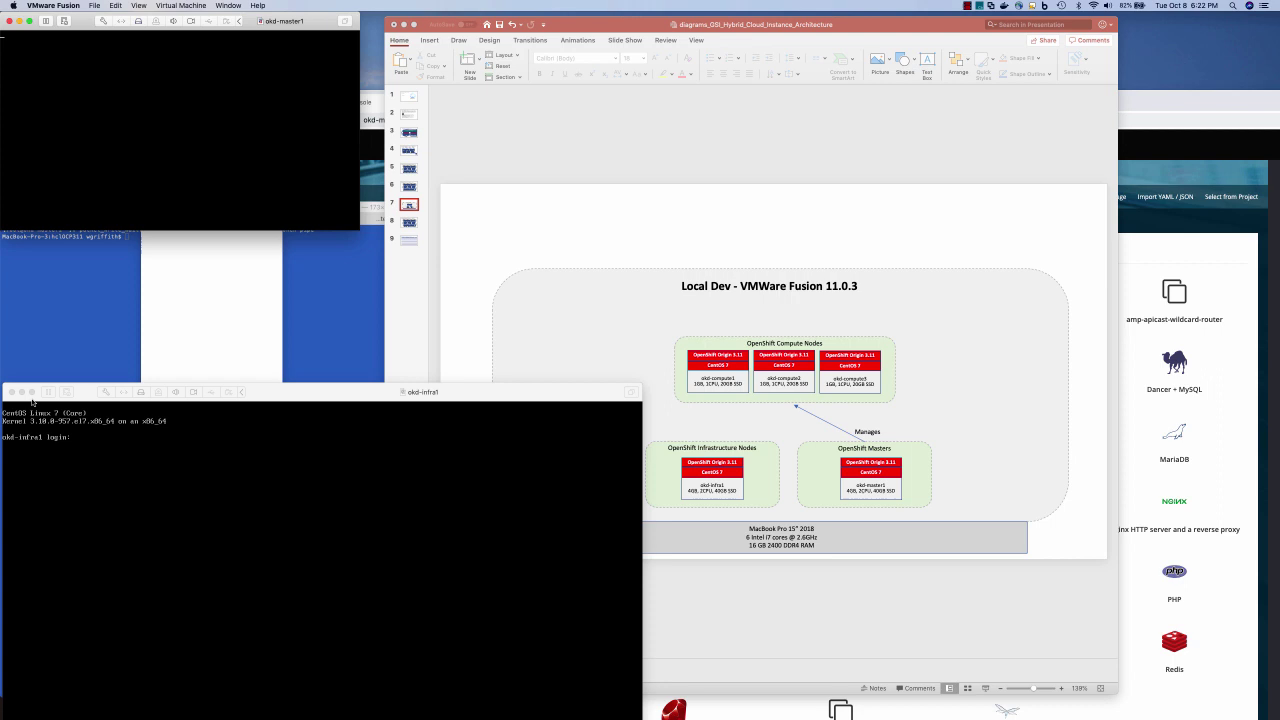
click(21, 392)
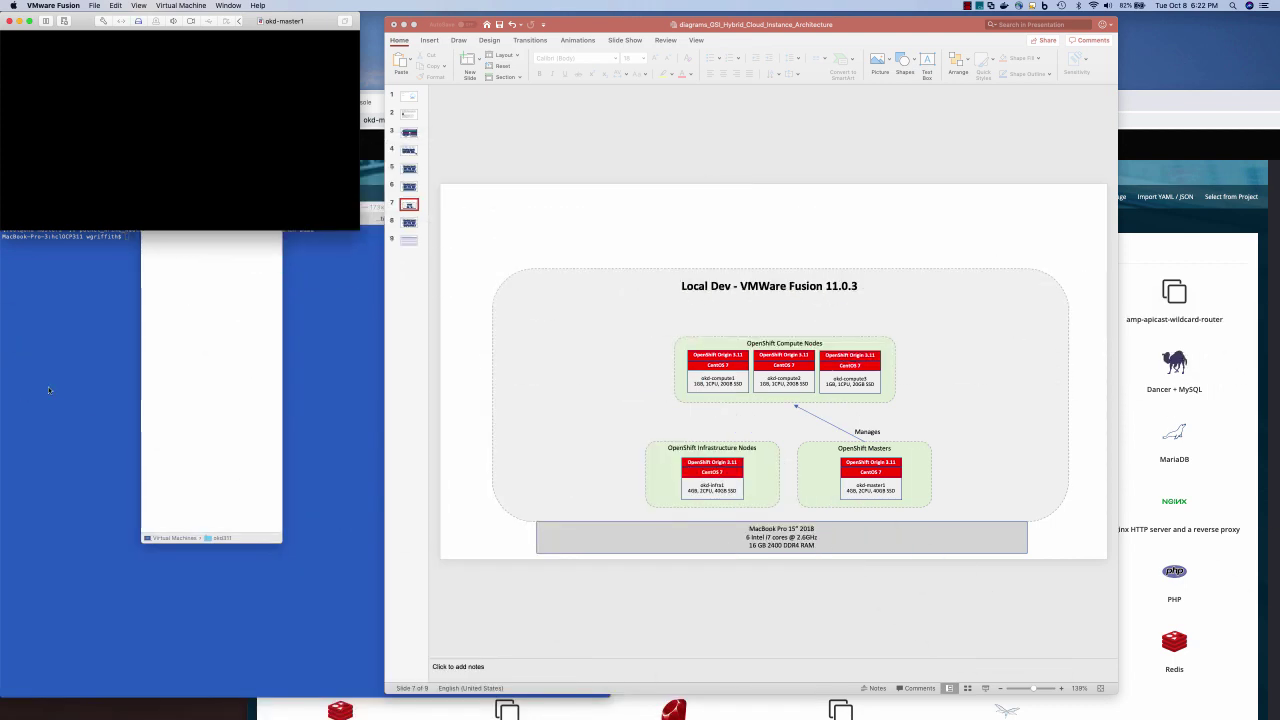
click(48, 390)
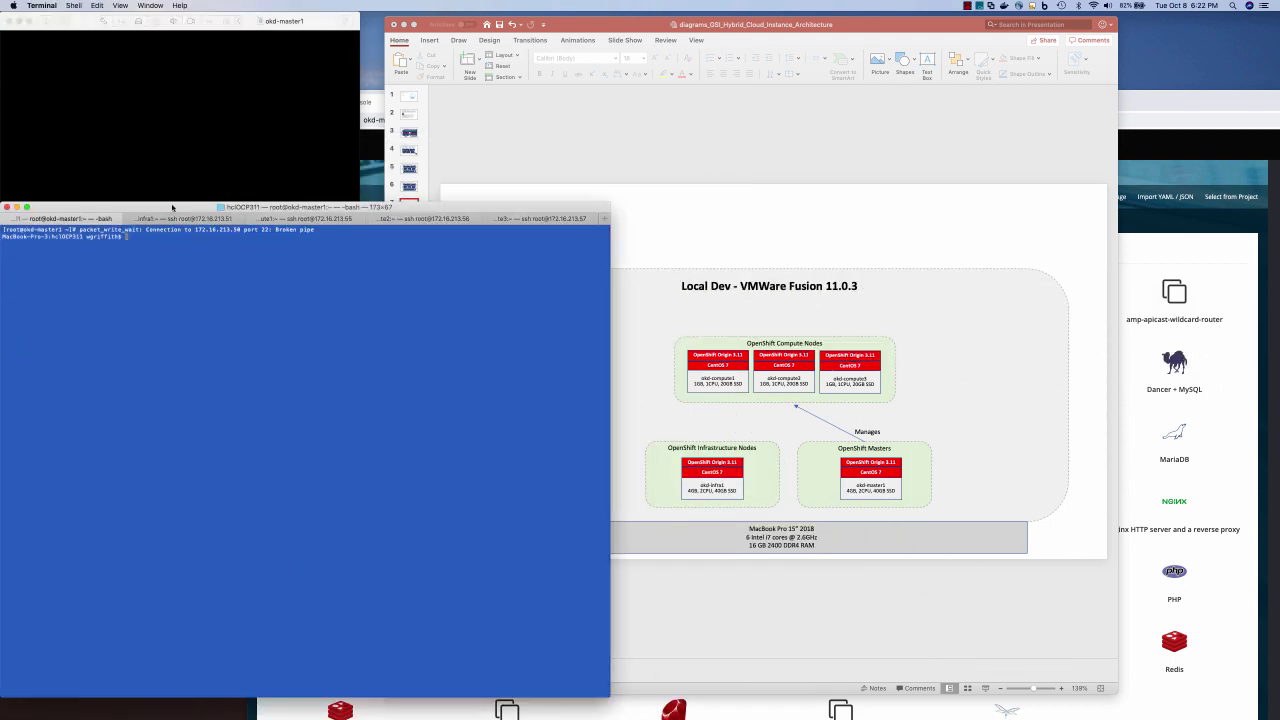
Dismiss the menu bar menu and widen the Terminal window
click(50, 6)
mouse_move(74, 6)
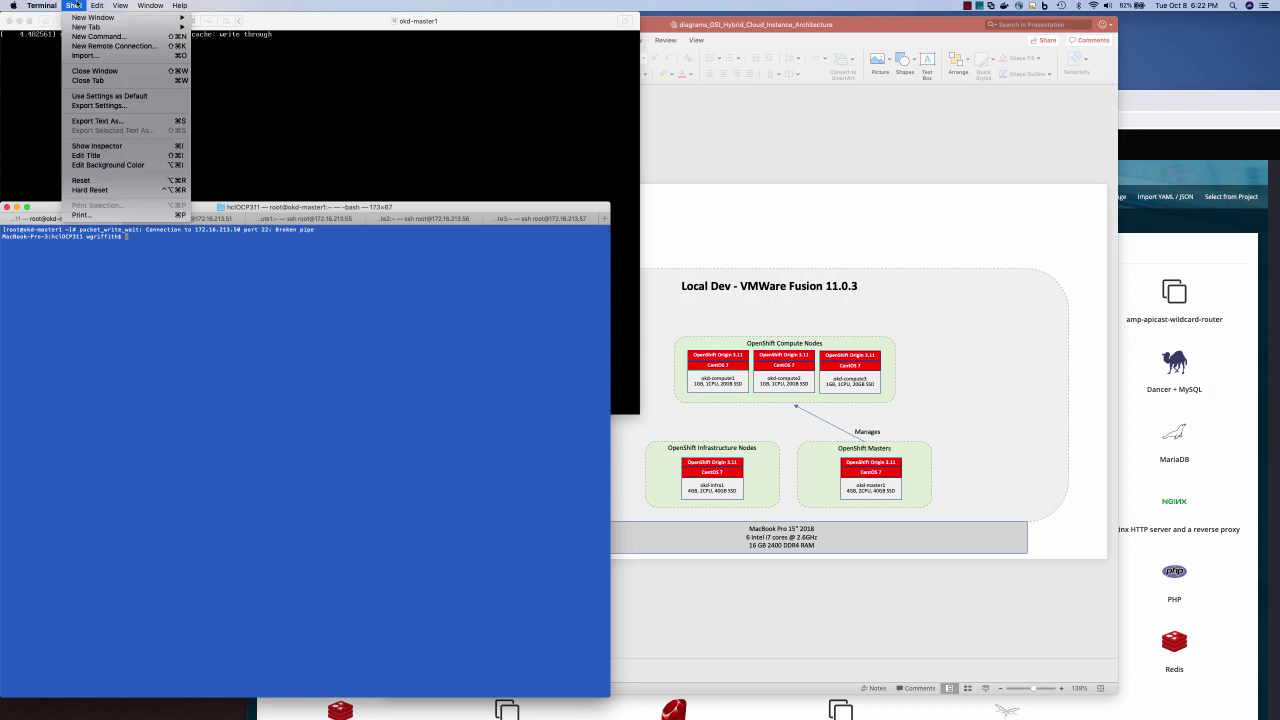
click(126, 307)
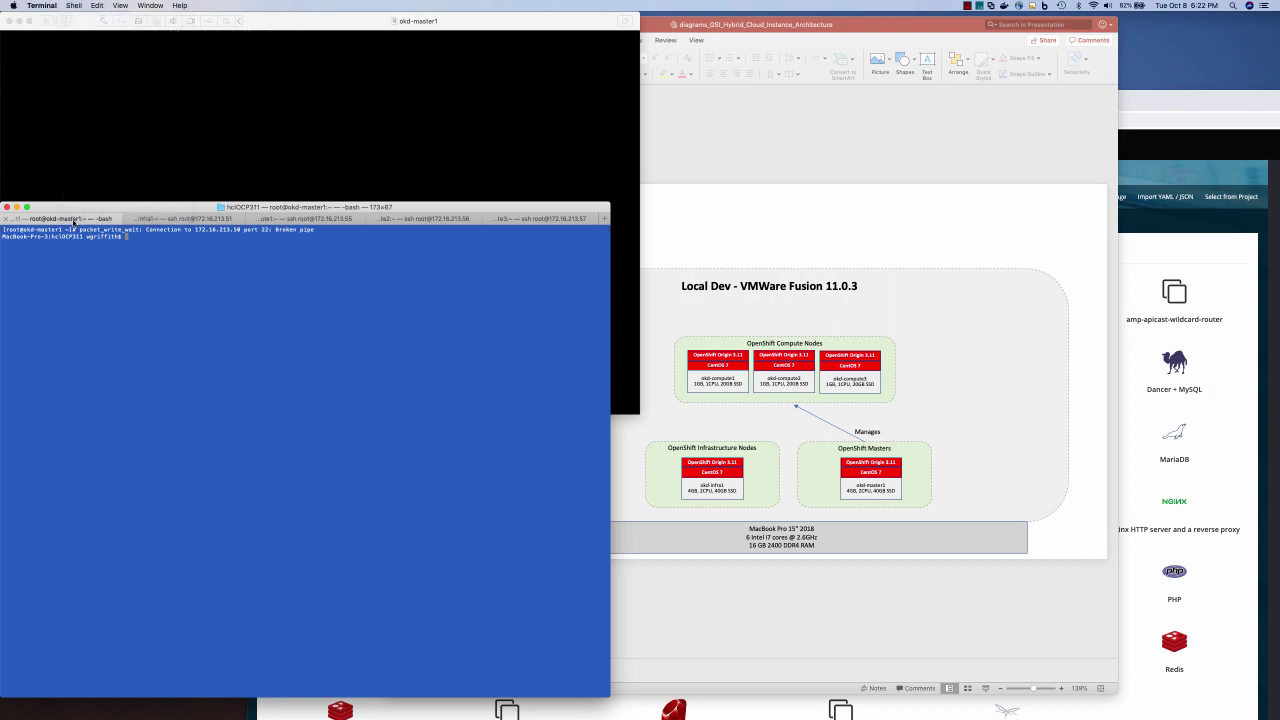
drag(612, 325, 692, 330)
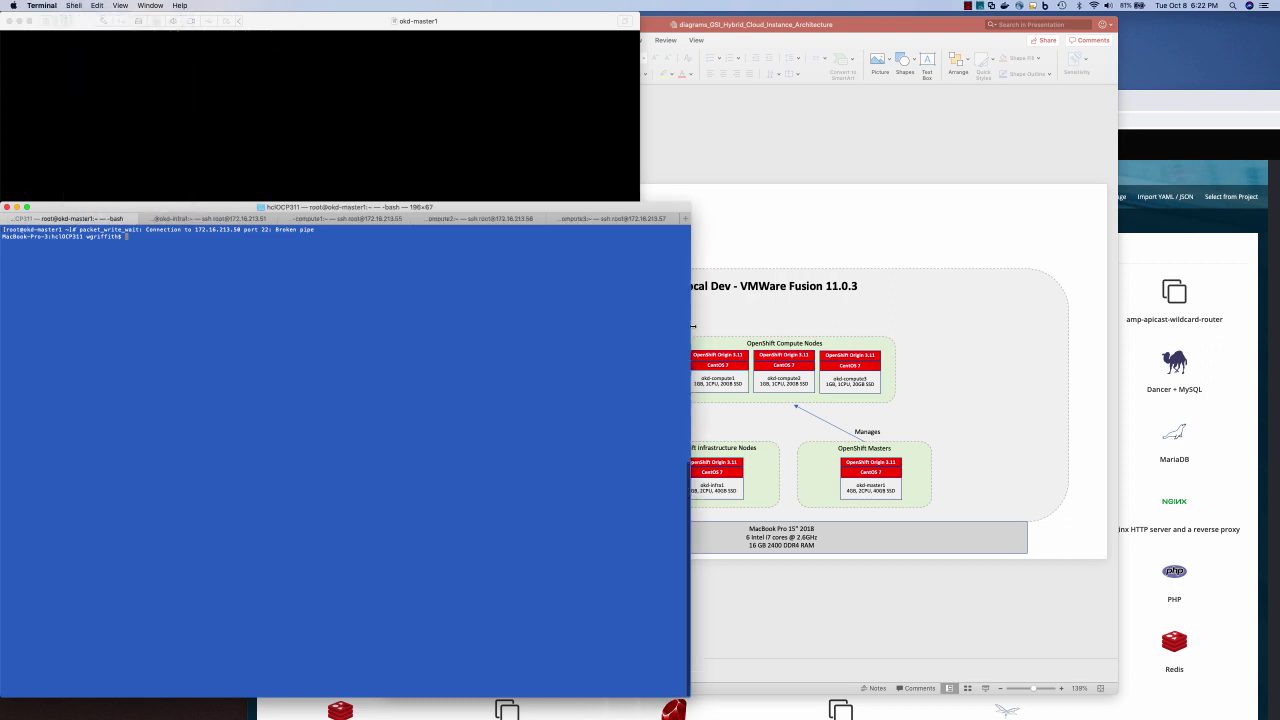
key(Up)
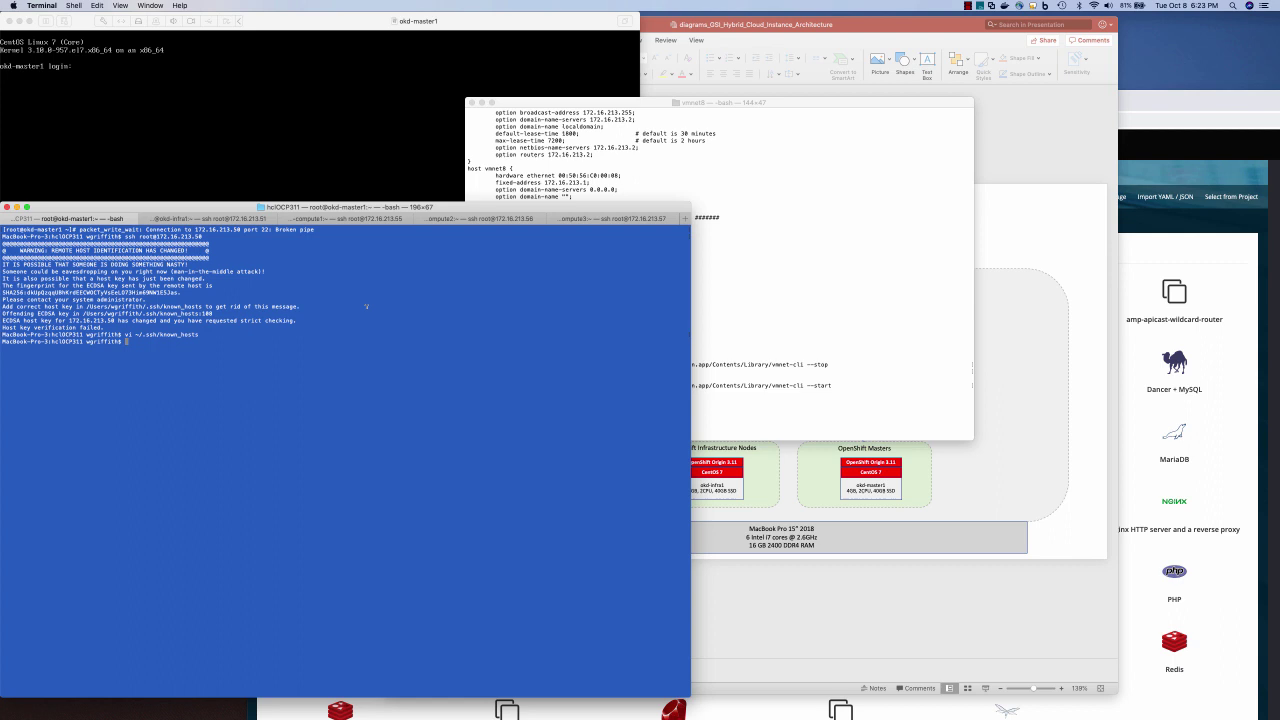
key(Up)
key(Up)
key(Return)
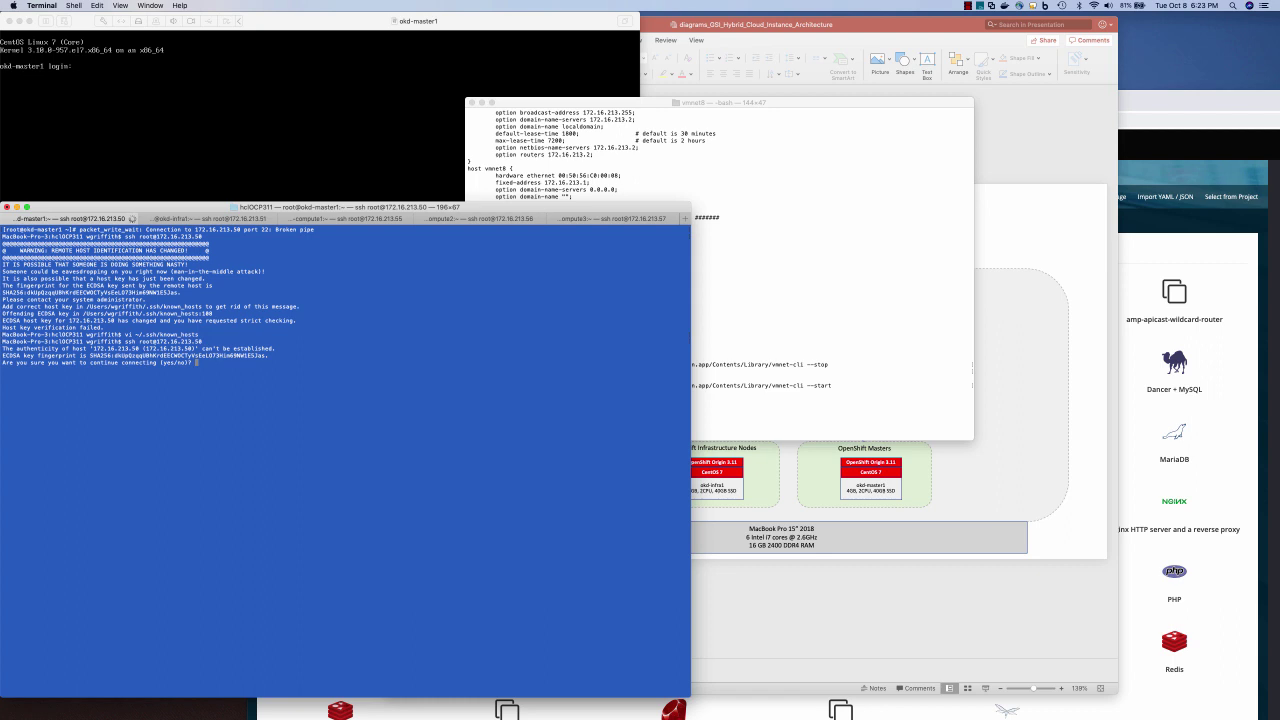
text(yes)
key(Return)
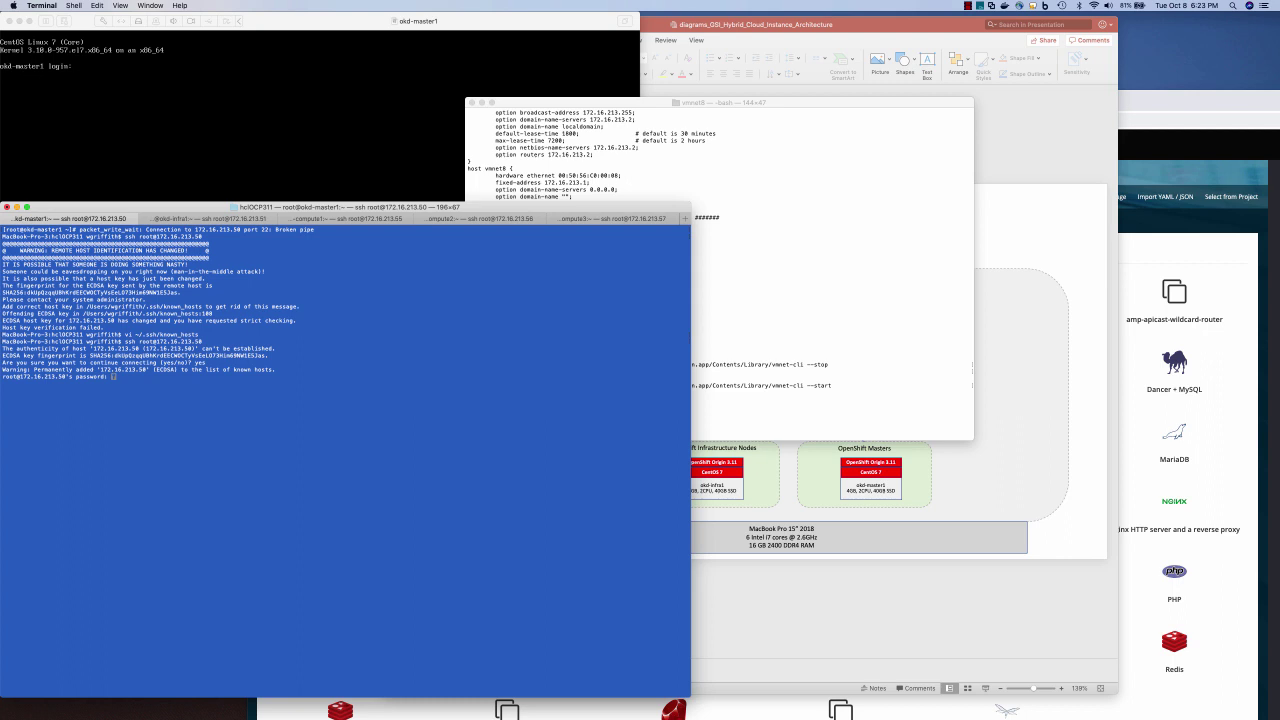
key(Return)
Glance at the compute3 session, return to okd-master1, and hide its VM console
key(super+5)
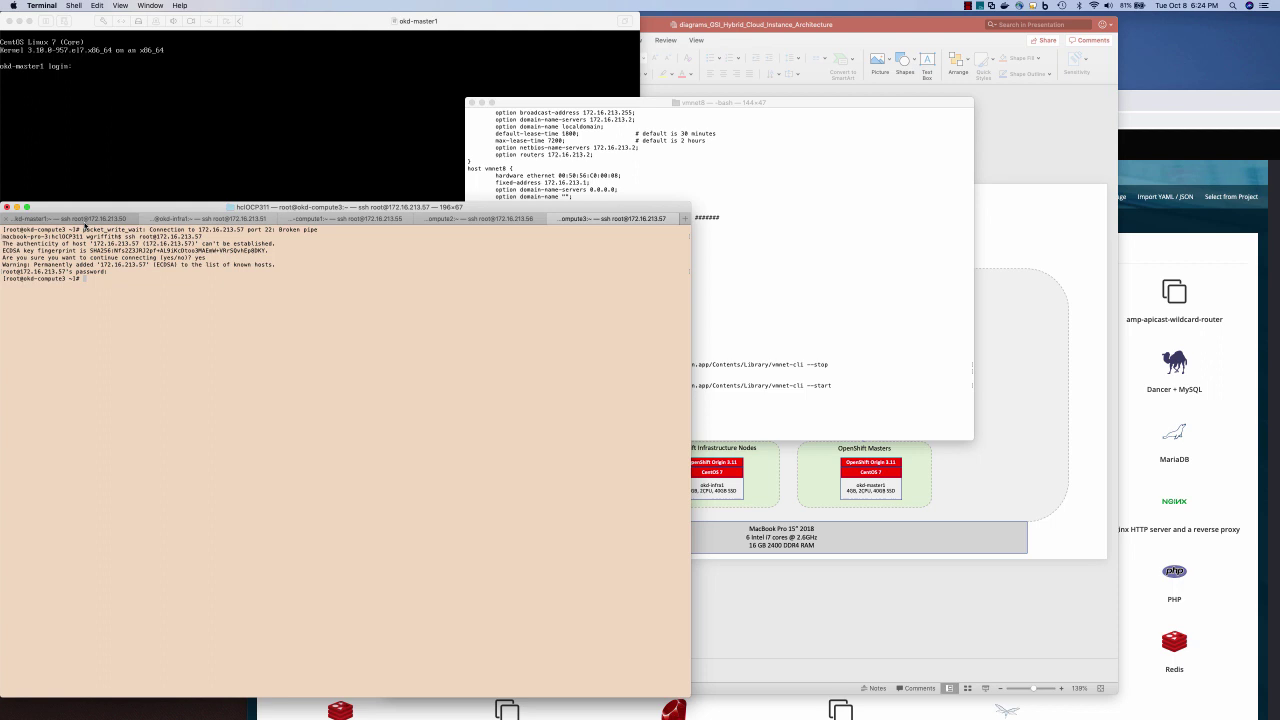
click(85, 219)
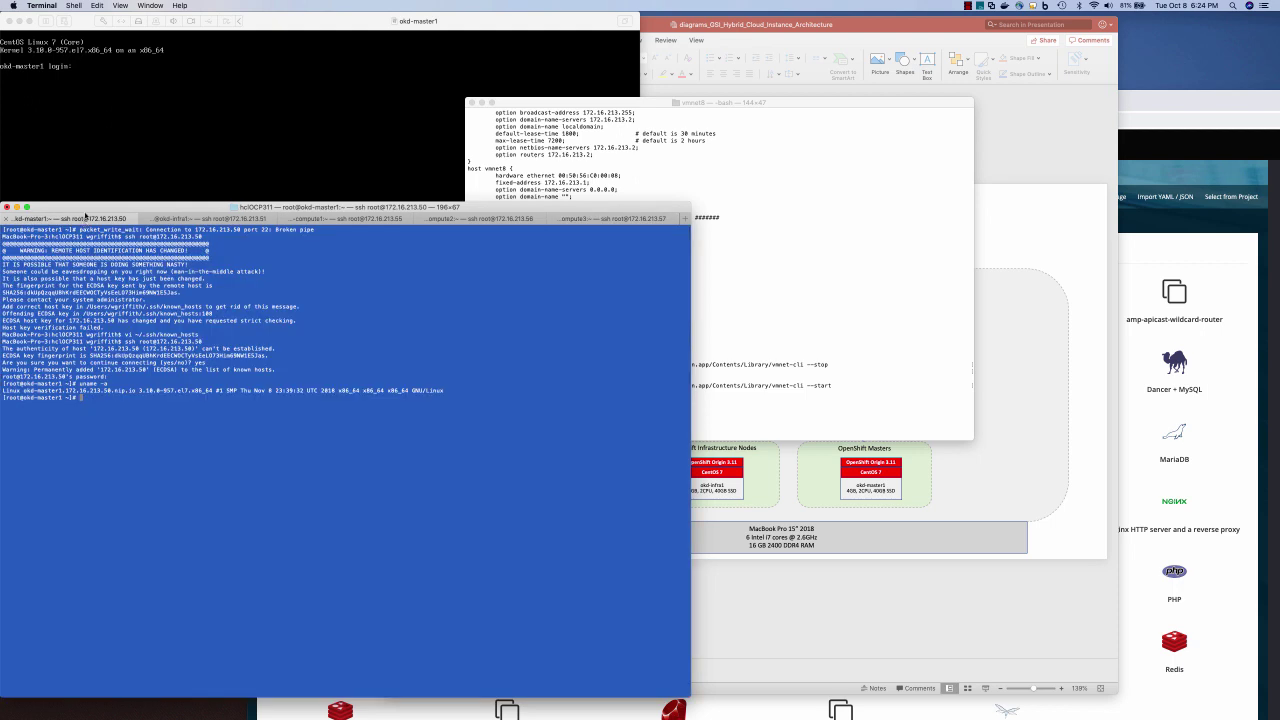
click(63, 126)
click(18, 22)
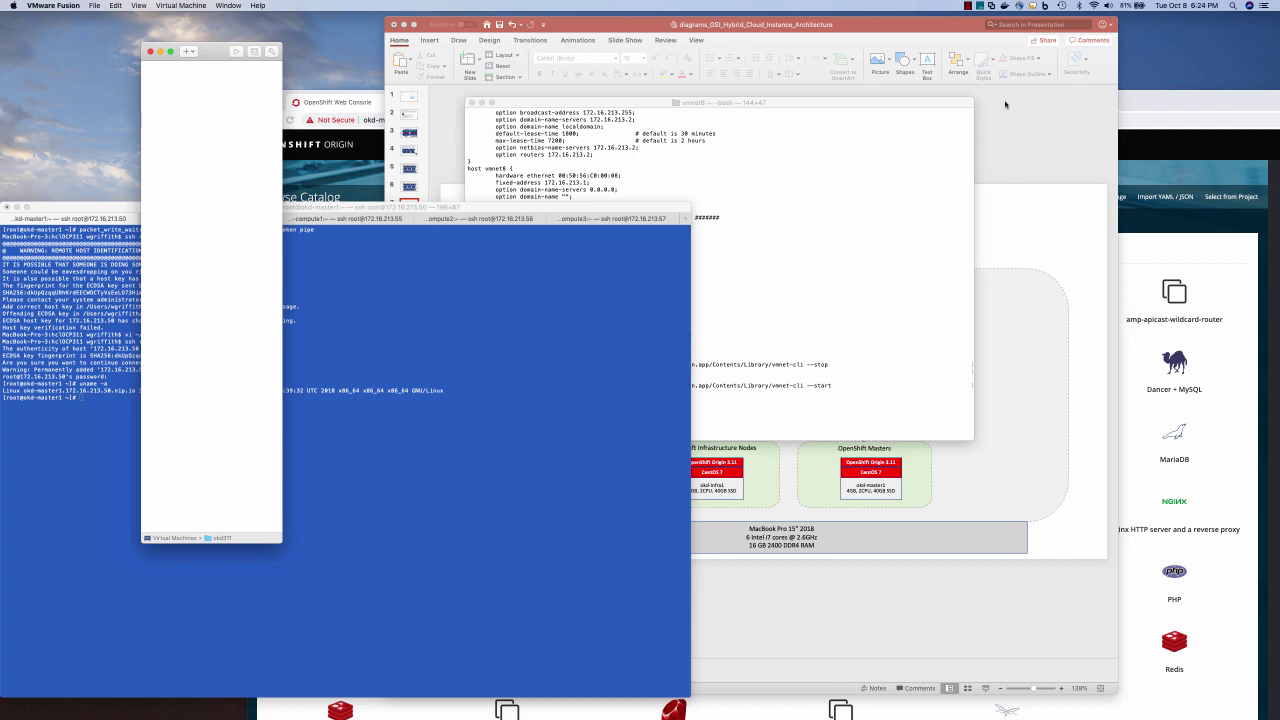
Close the architecture presentation and find the /etc/selinux/config requirement in the OKD docs
click(1016, 175)
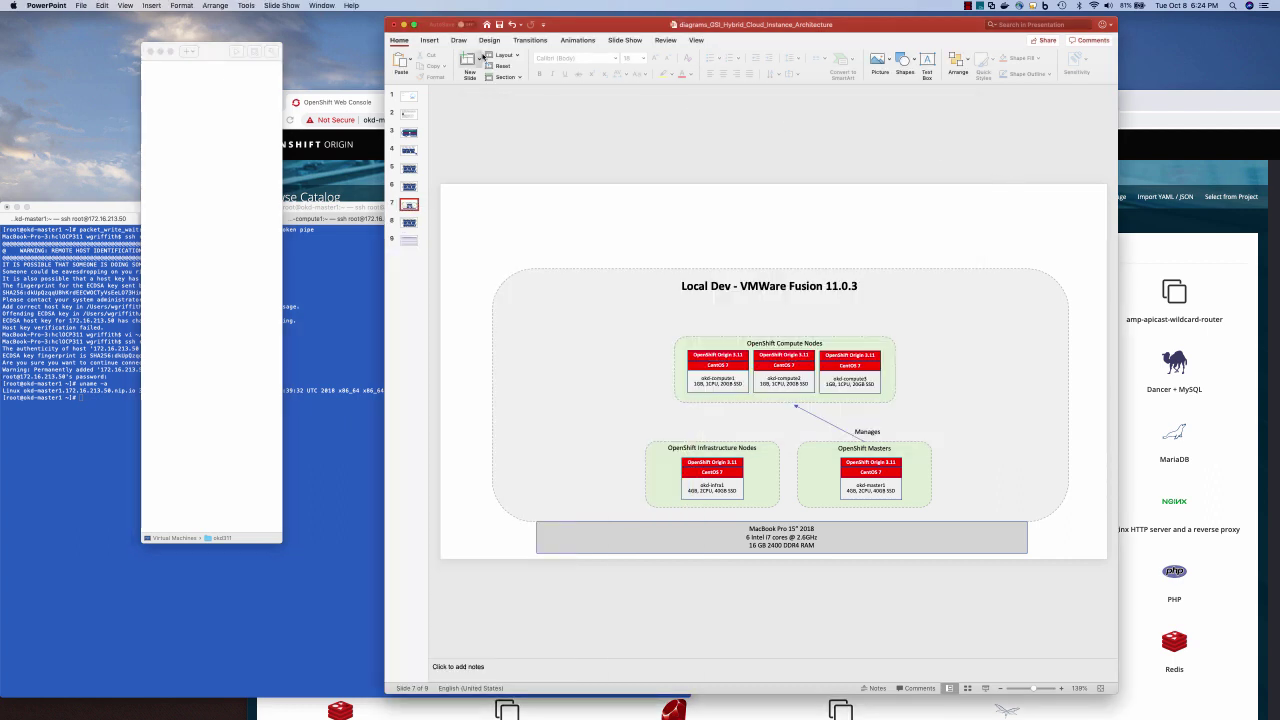
click(394, 24)
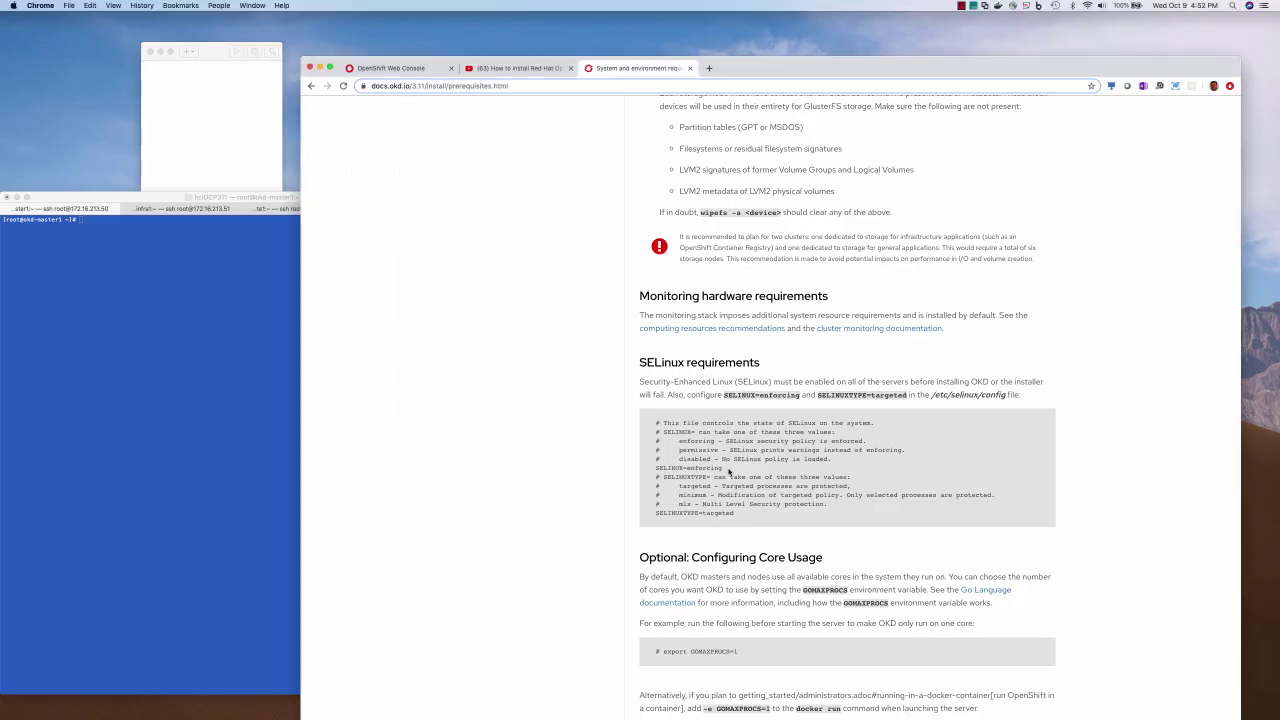
scroll(730, 349, up, 15)
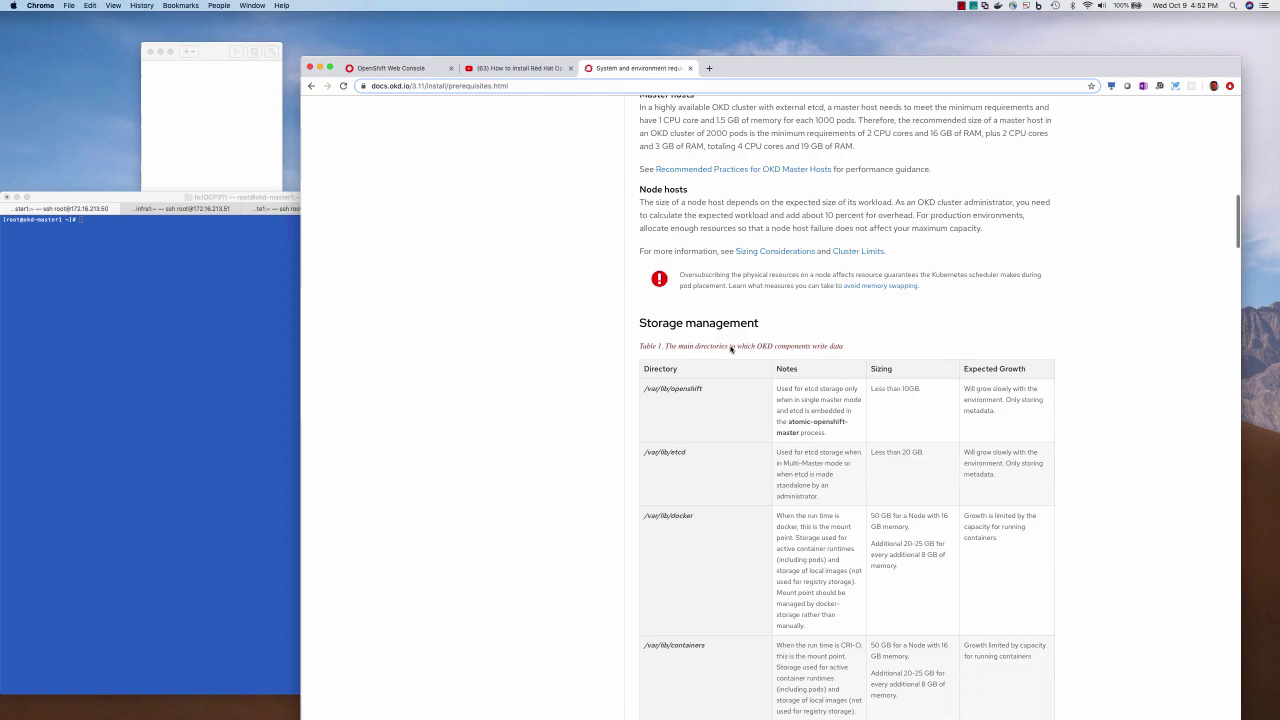
scroll(730, 349, down, 8)
scroll(730, 349, down, 12)
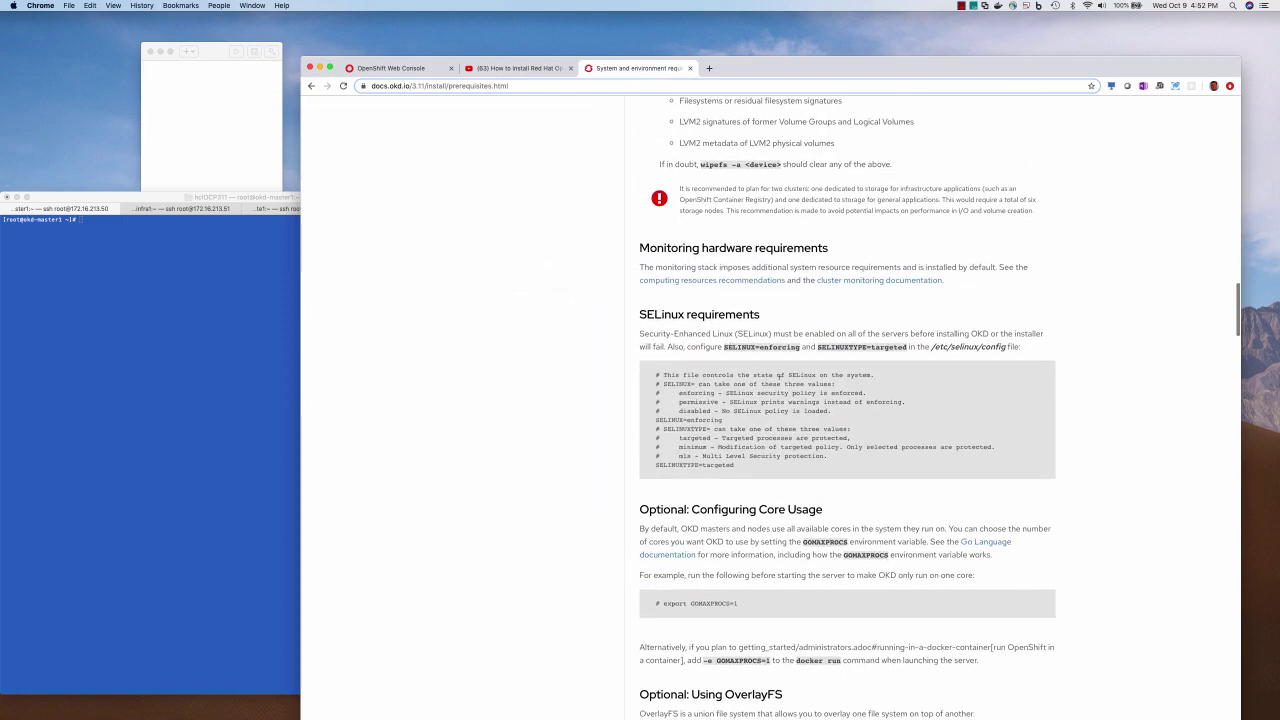
drag(928, 346, 1006, 346)
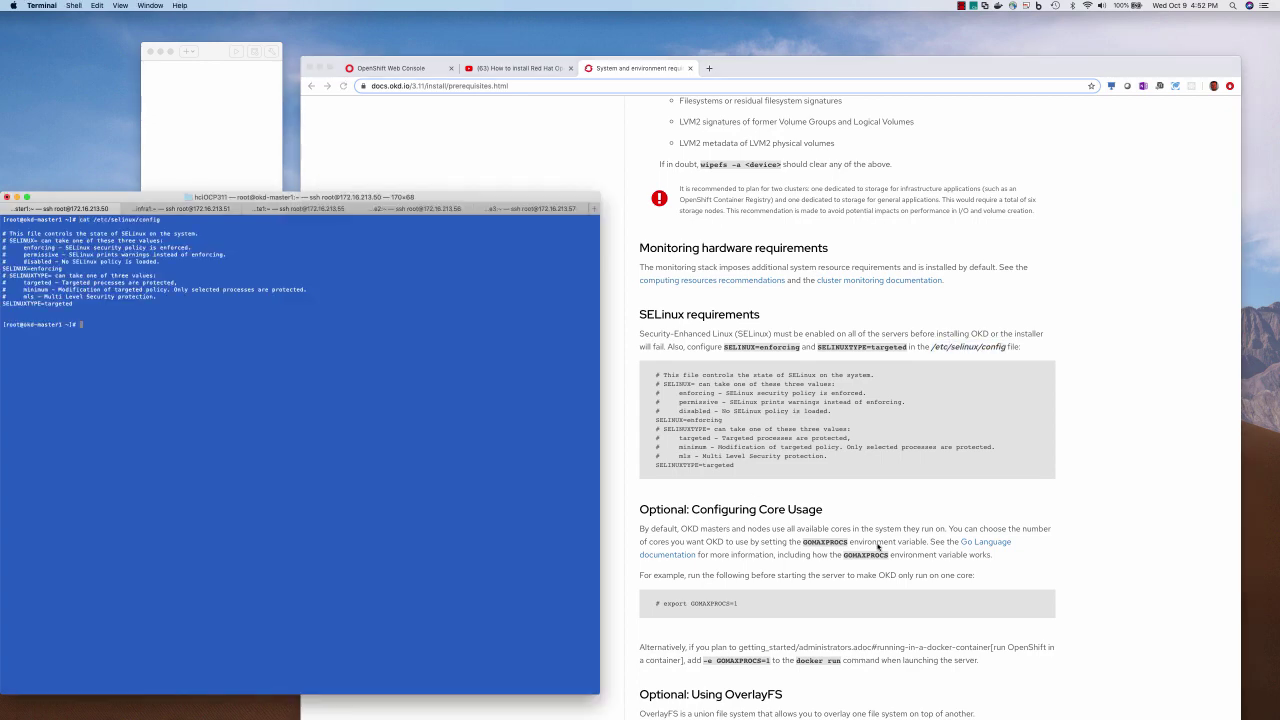
Scroll the OKD prerequisites page on to the DNS configuration and NetworkManager note
click(878, 546)
scroll(878, 546, down, 5)
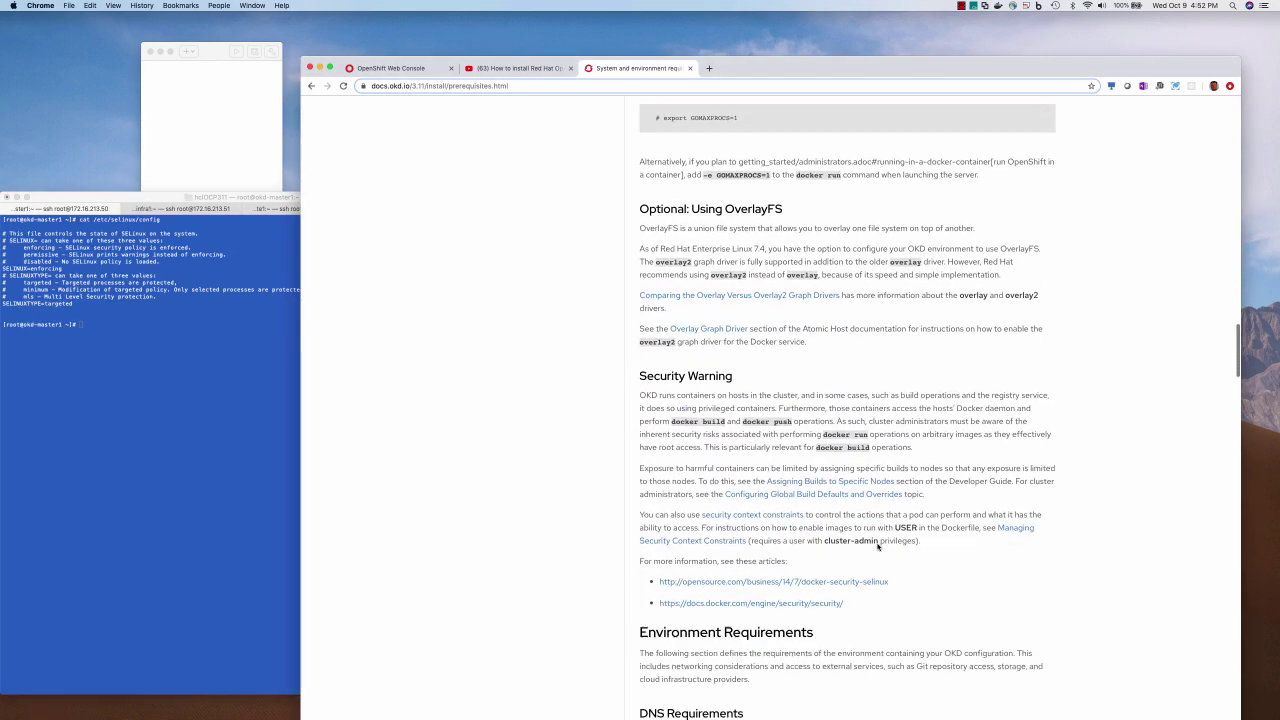
scroll(878, 546, down, 15)
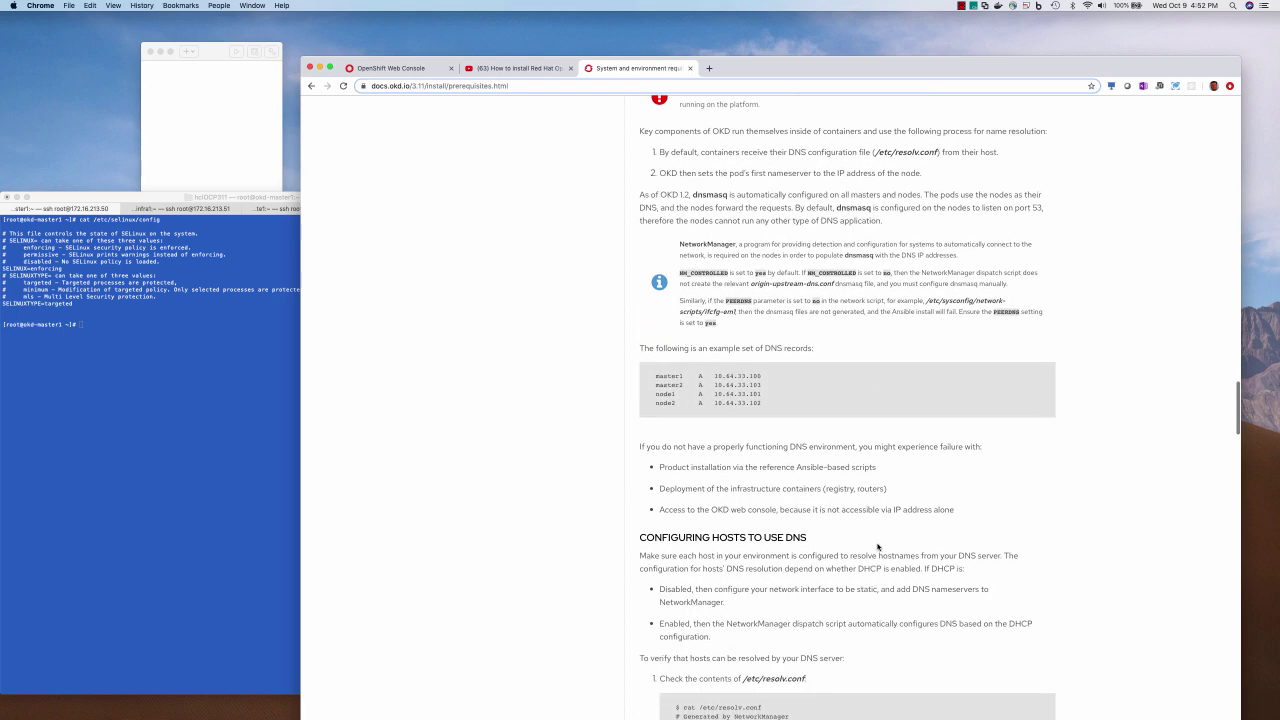
drag(679, 242, 763, 239)
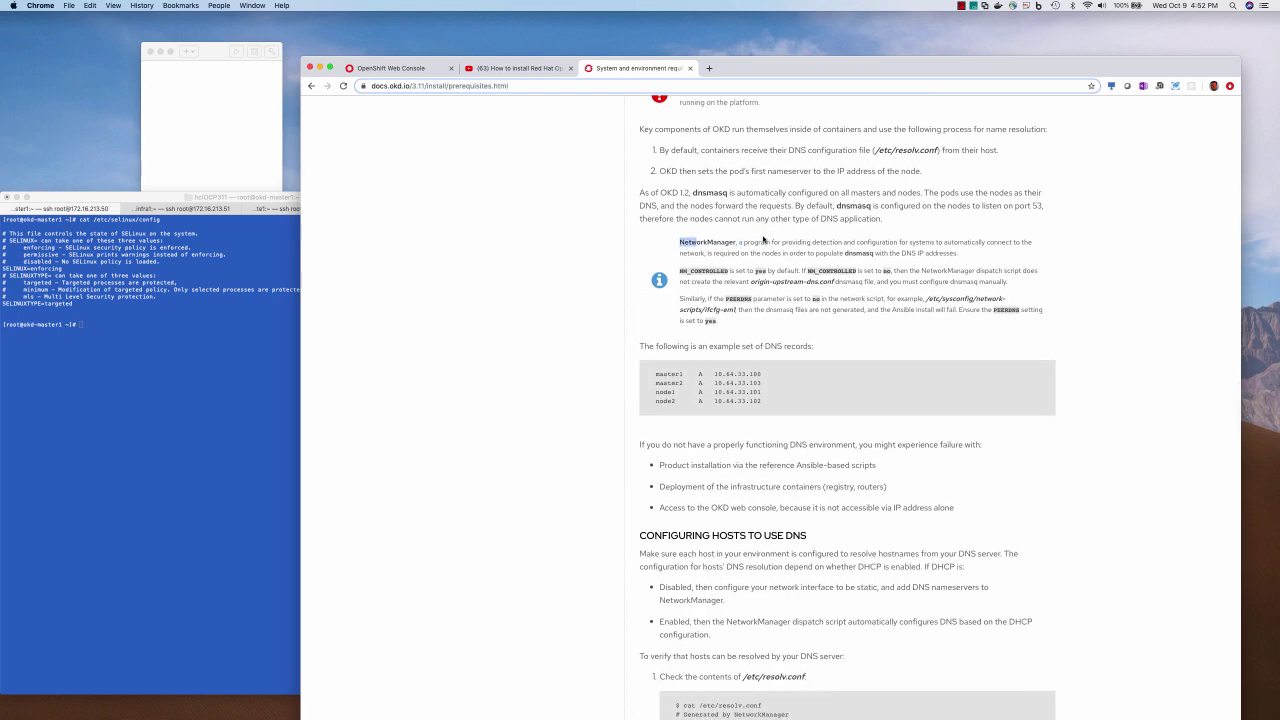
click(763, 239)
Append PEERDNS=yes and DNS1=8.8.8.8 to the ifcfg-ens33 interface config in vi
click(242, 579)
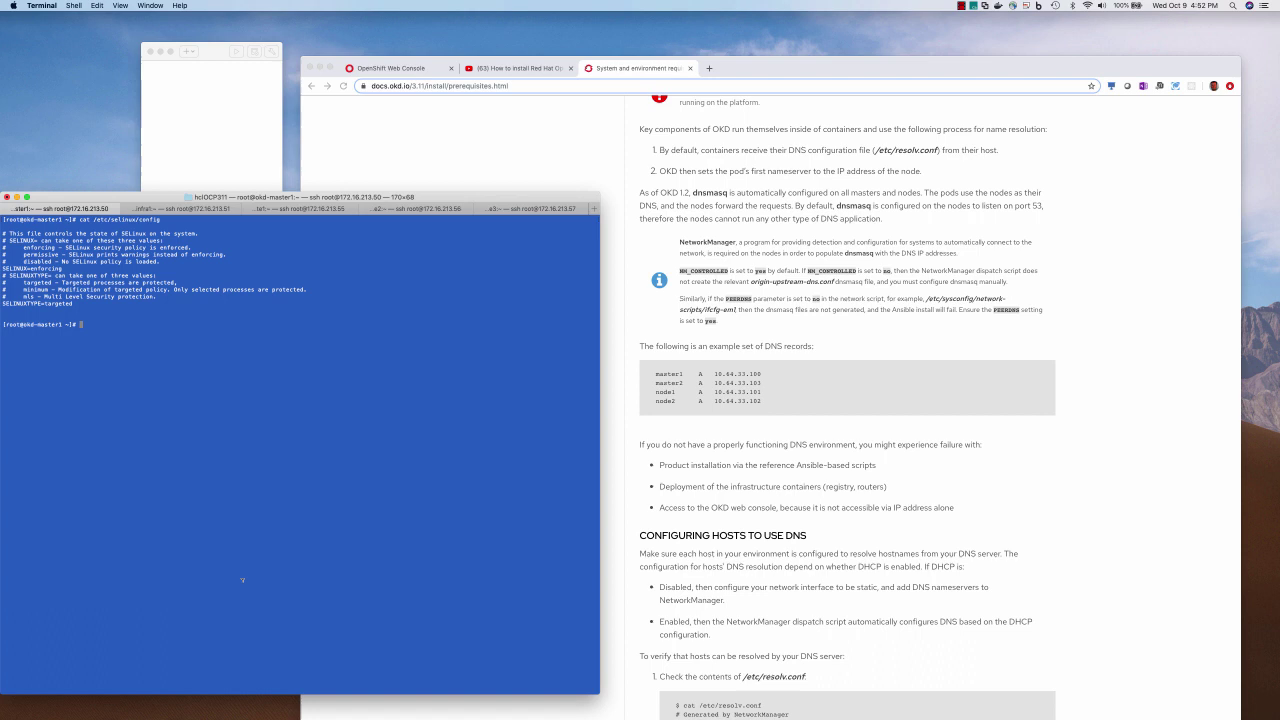
text(vi)
text(/etc/sysconfig/network-scripts/ifcfg-ens33)
key(Return)
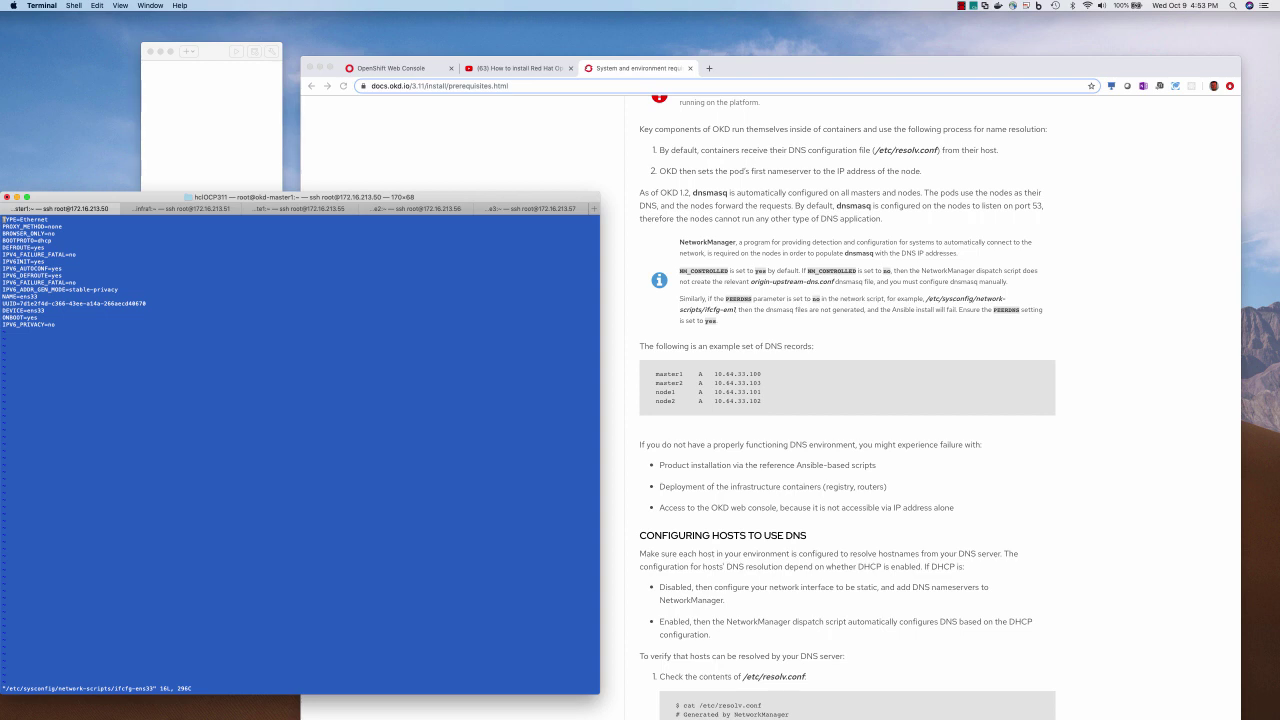
key(o)
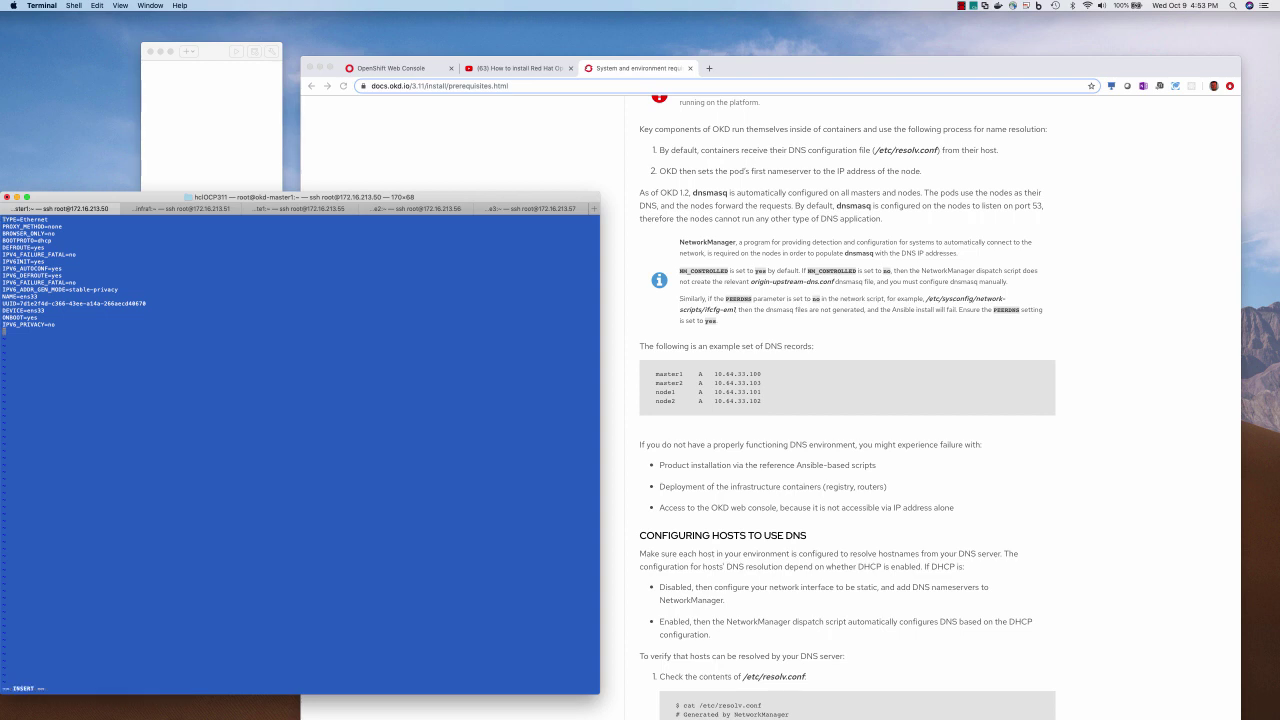
text(PEERDNS=yes DNS1=8.8.8.8)
key(Escape)
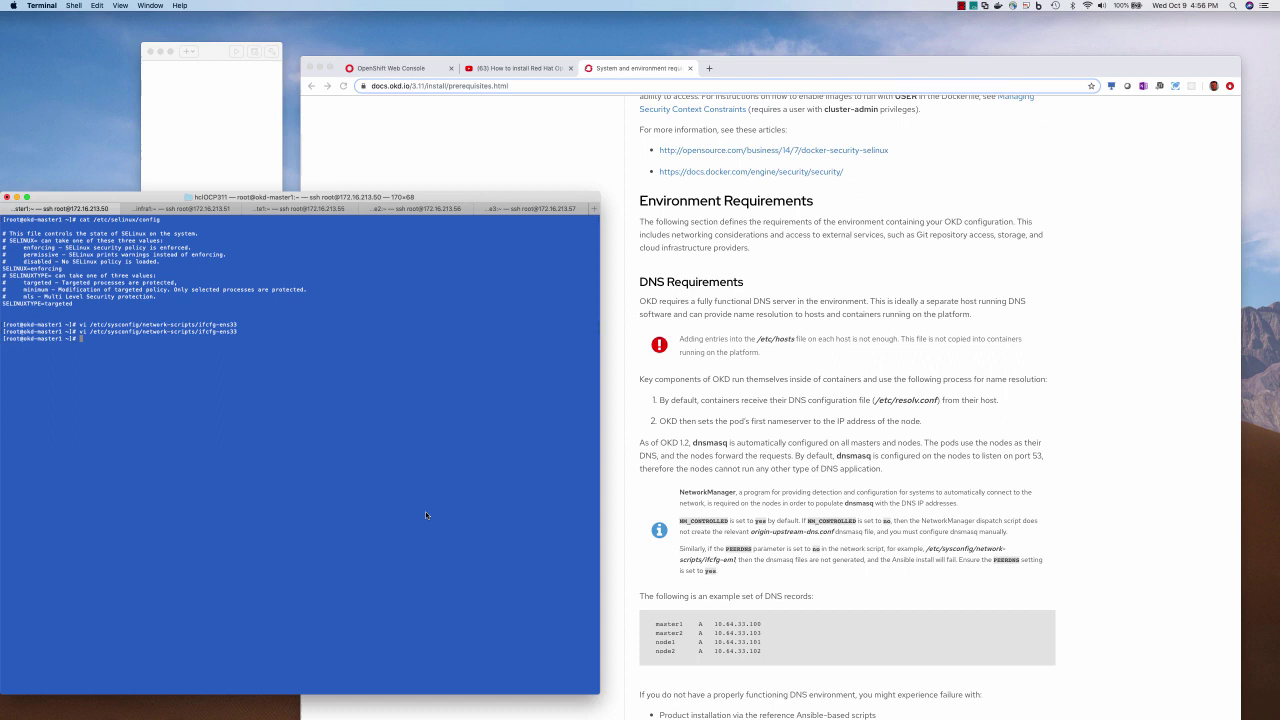
Add dns=none under [main] in /etc/NetworkManager/NetworkManager.conf and save it
text(vi /etc/NetworkManager/NetworkManager.conf)
key(Return)
key(o)
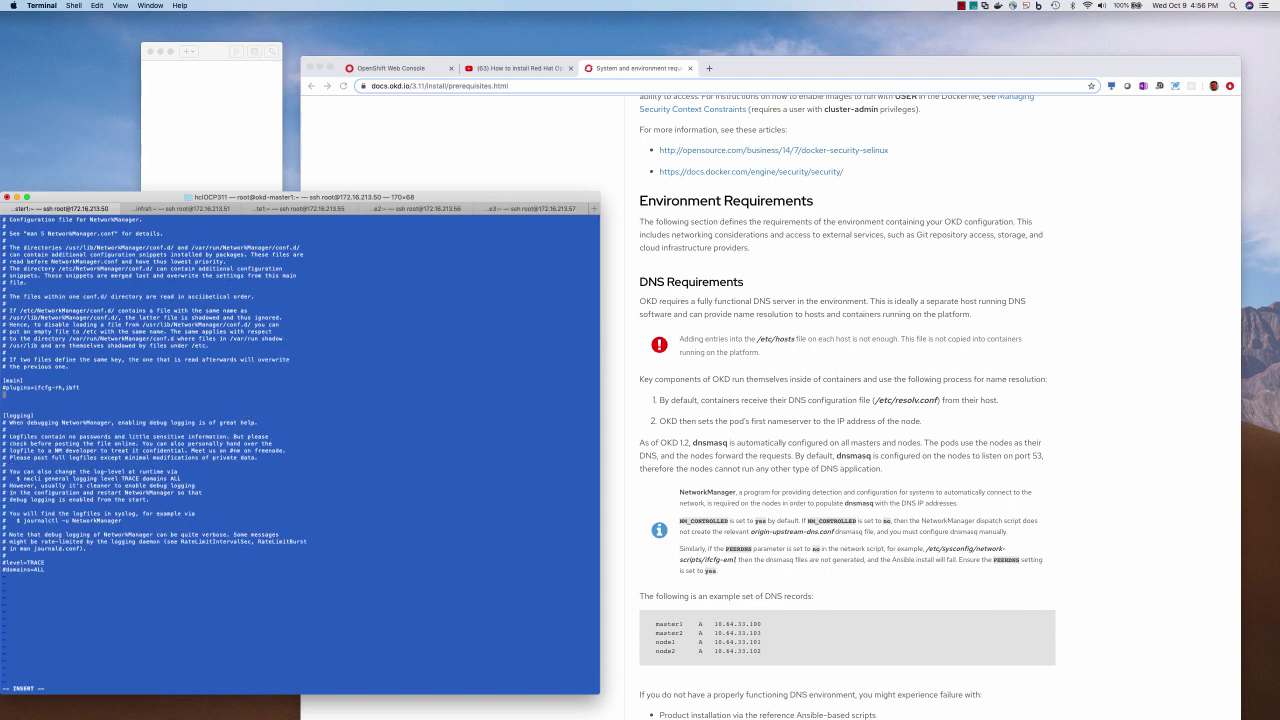
text(dns=none)
key(Escape)
text(:wq)
key(Return)
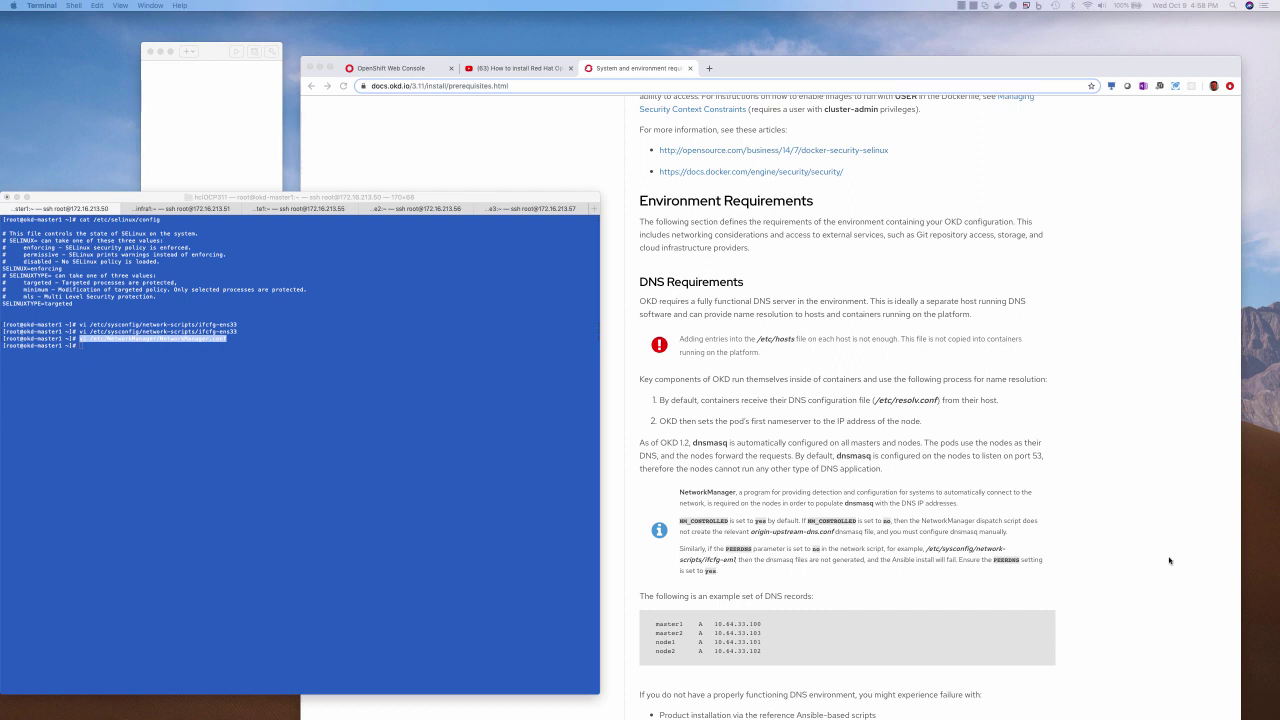
Restart the NetworkManager service on the master
click(414, 608)
text(systemctl restart NetworkManager)
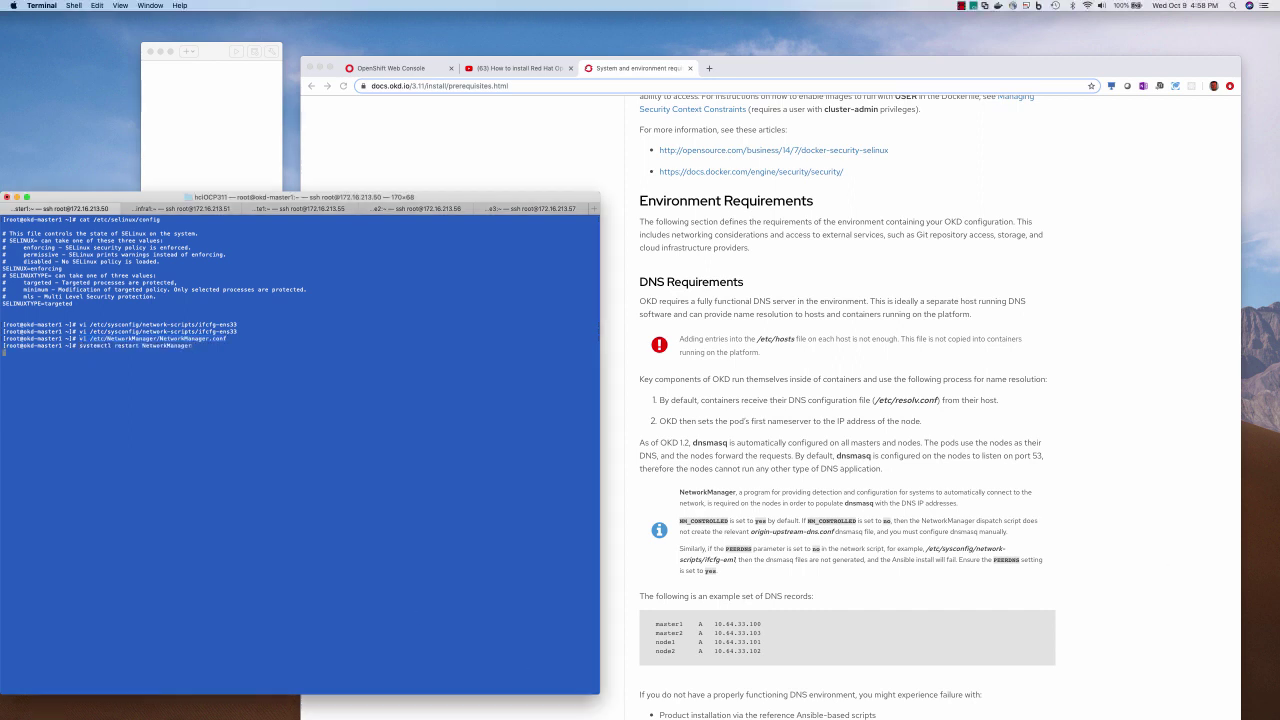
key(Return)
Edit /etc/resolv.conf to keep only search nip.io and set nameserver 8.8.8.8
text(vi /etc/res)
key(Tab)
key(Return)
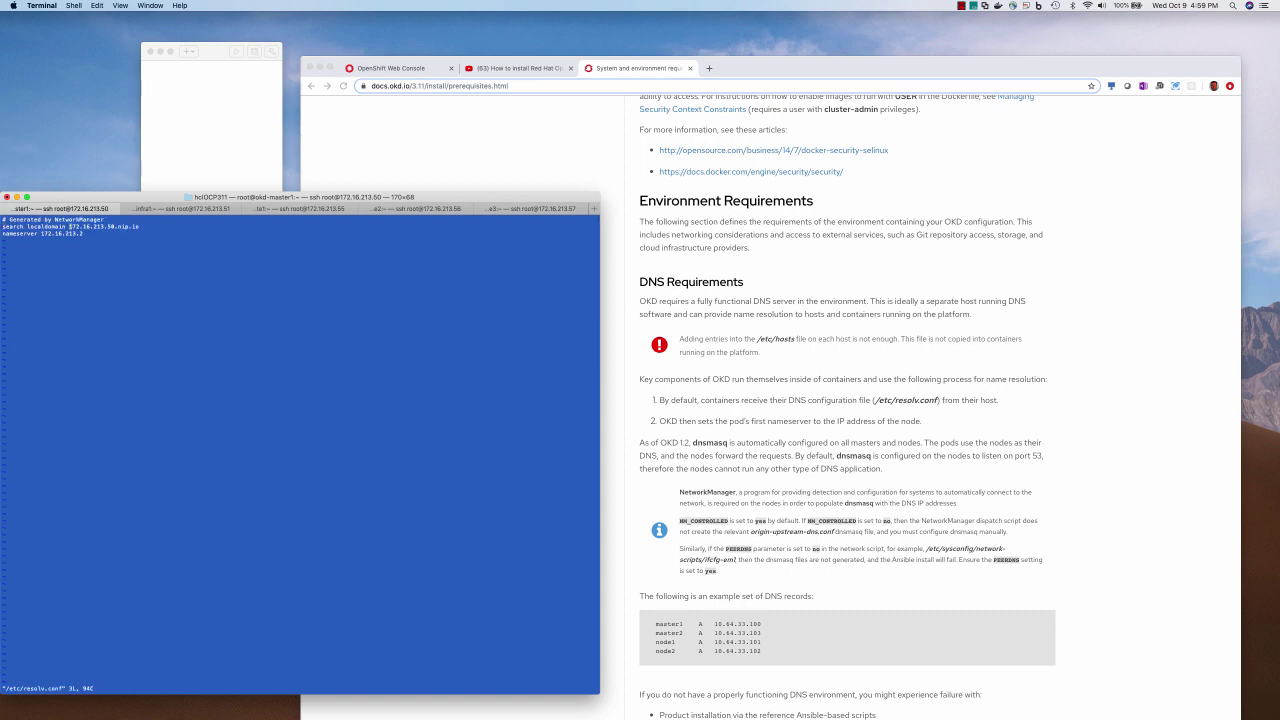
click(65, 226)
key(d)
key(4)
key(f)
key(period)
key(shift+c)
text(8.8.8.8)
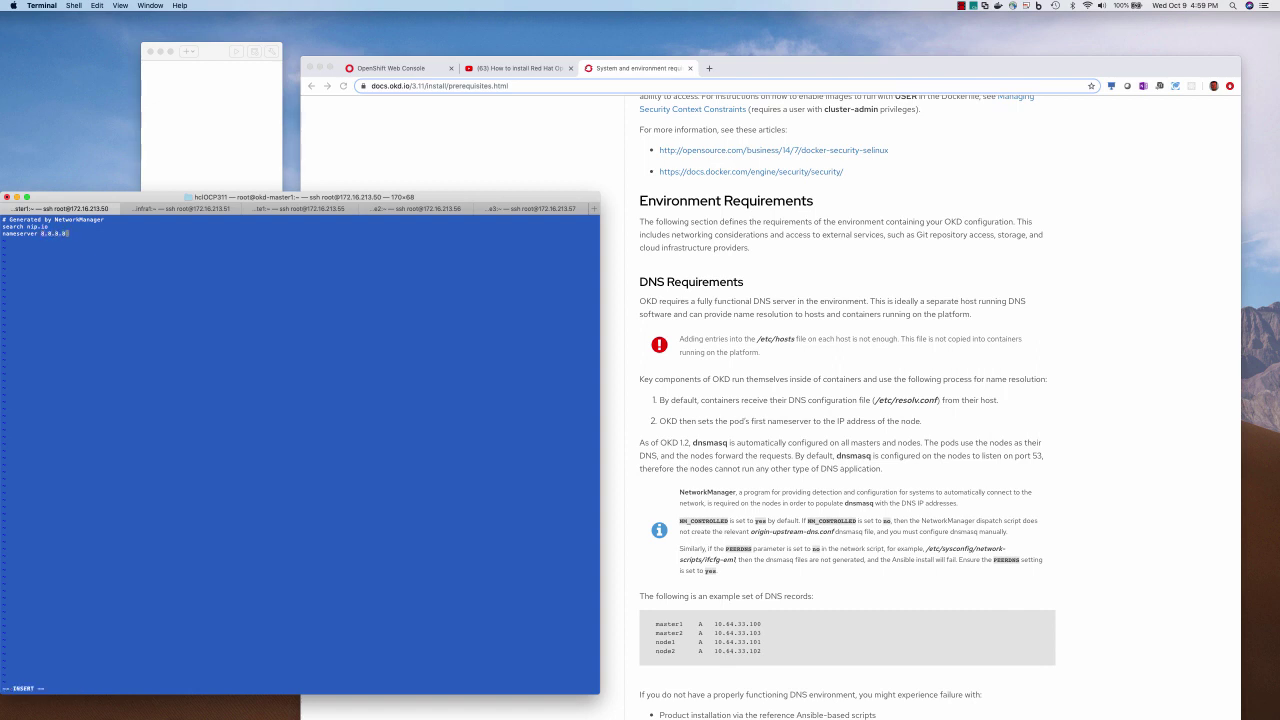
key(Escape)
text(:wq)
key(Return)
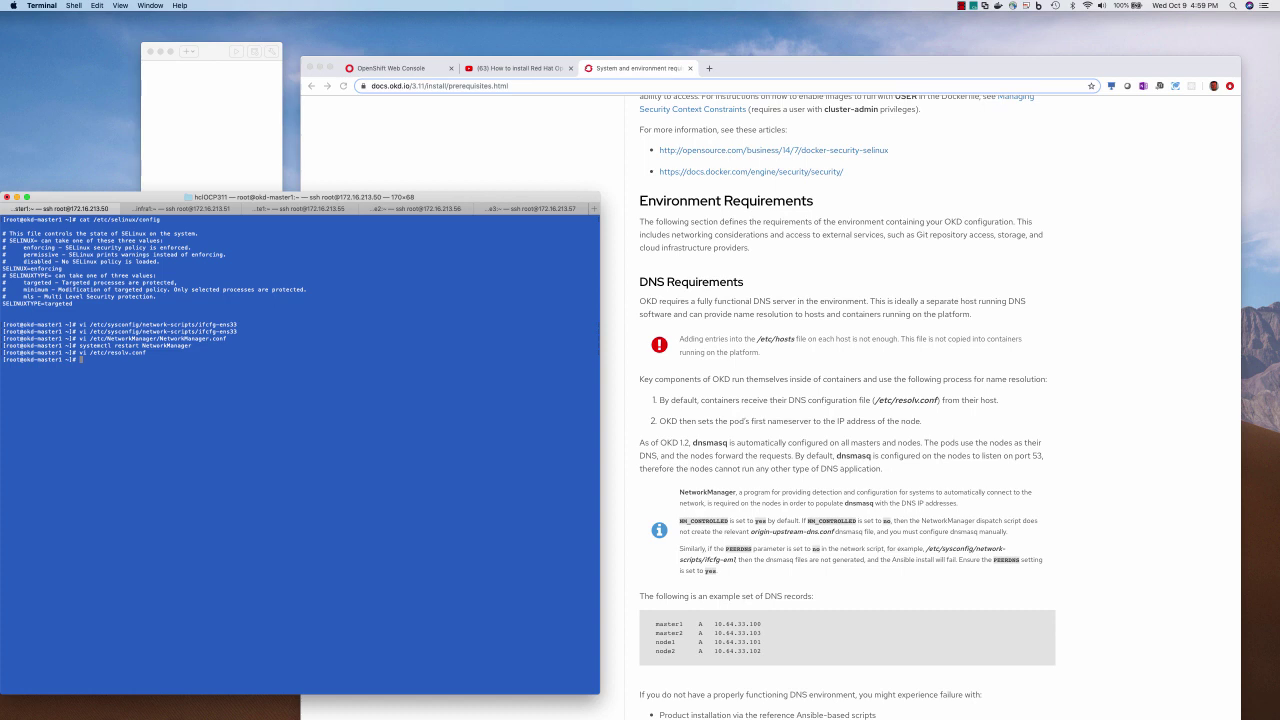
Add the five cluster node entries to /etc/hosts and save
text(vi /etc/hosts)
key(Return)
key(o)
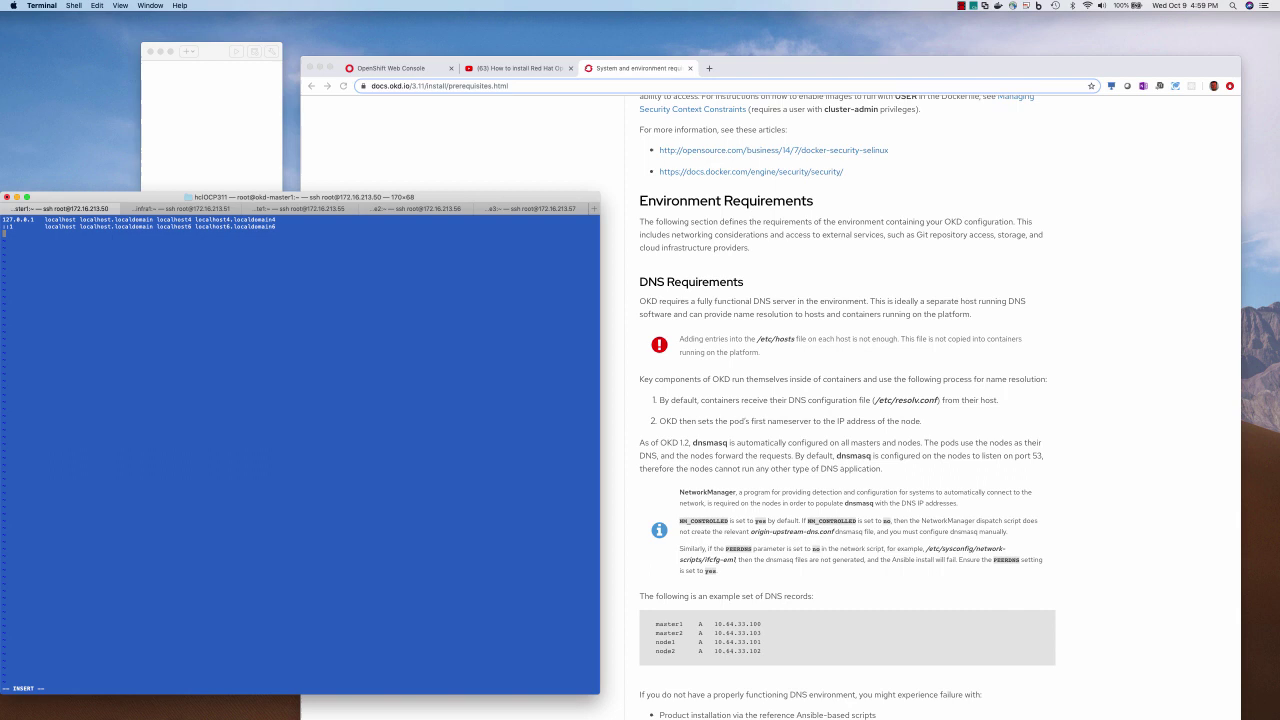
text(172.16.213.50  okd-master1.172.16.213.50.nip.io   okd-master1 172.16.213.51  okd-infra1.172.16.213.51.nip.io    okd-infra1 172.16.213.55  okd-compute1.172.16.213.55.nip.io  okd-compute1 172.16.213.56  okd-compute2.172.16.213.56.nip.io  okd-compute2 172.16.213.57  okd-compute3.172.16.213.57.nip.io  okd-compute3)
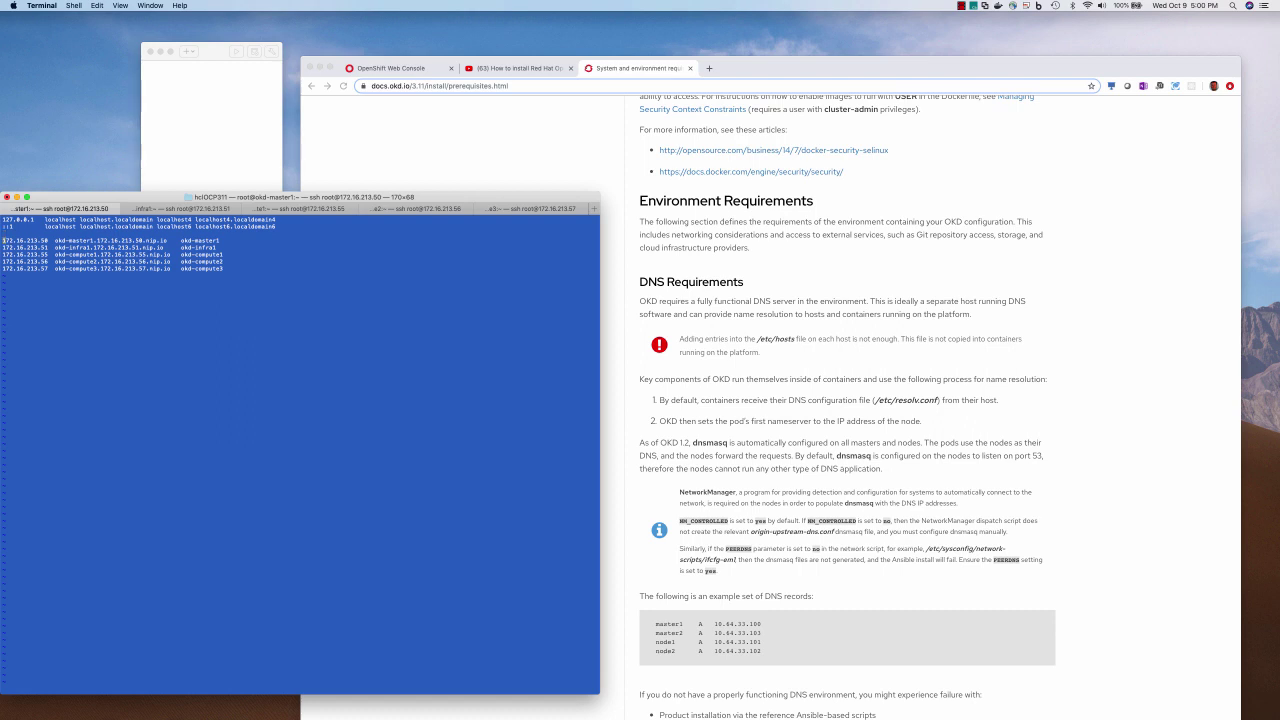
key(Right)
key(Right)
key(Right)
key(Right)
key(Right)
key(Right)
key(Right)
key(Right)
key(Right)
key(Right)
text(:wq)
key(Return)
Generate a root SSH key with ssh-keygen from the Preparing your hosts docs, using defaults
click(535, 231)
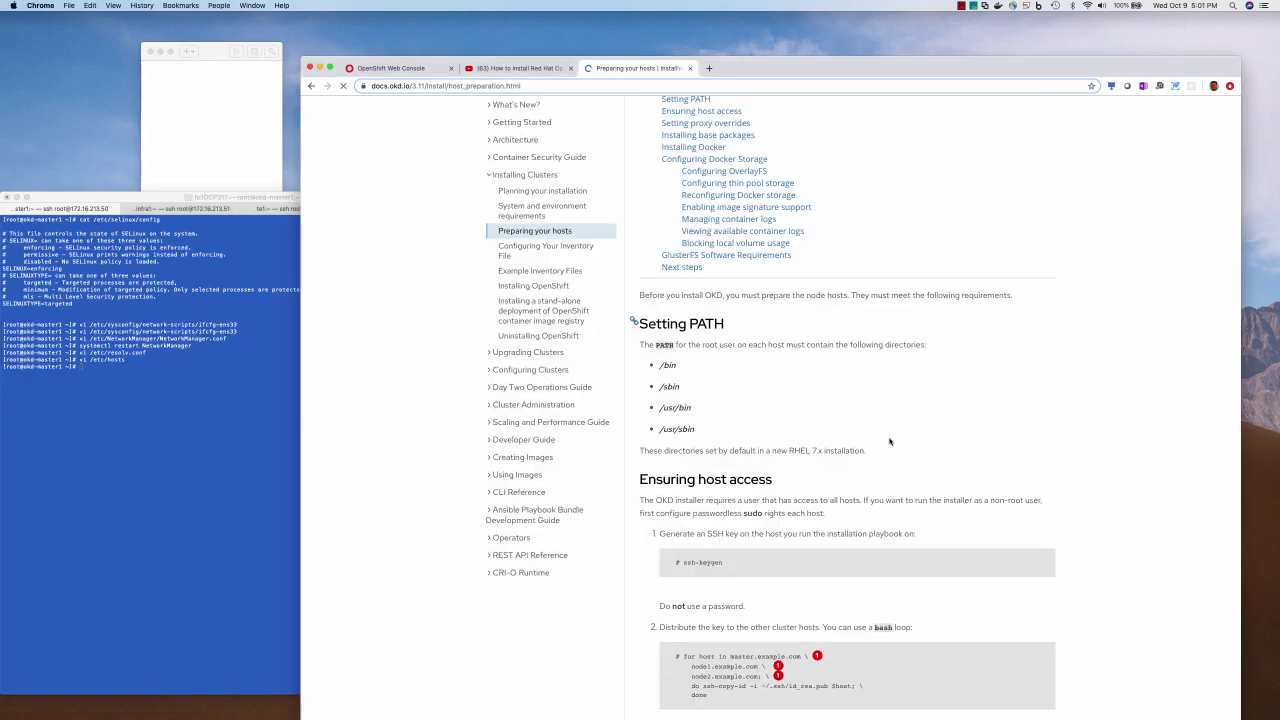
scroll(683, 488, down, 1)
drag(683, 488, 732, 488)
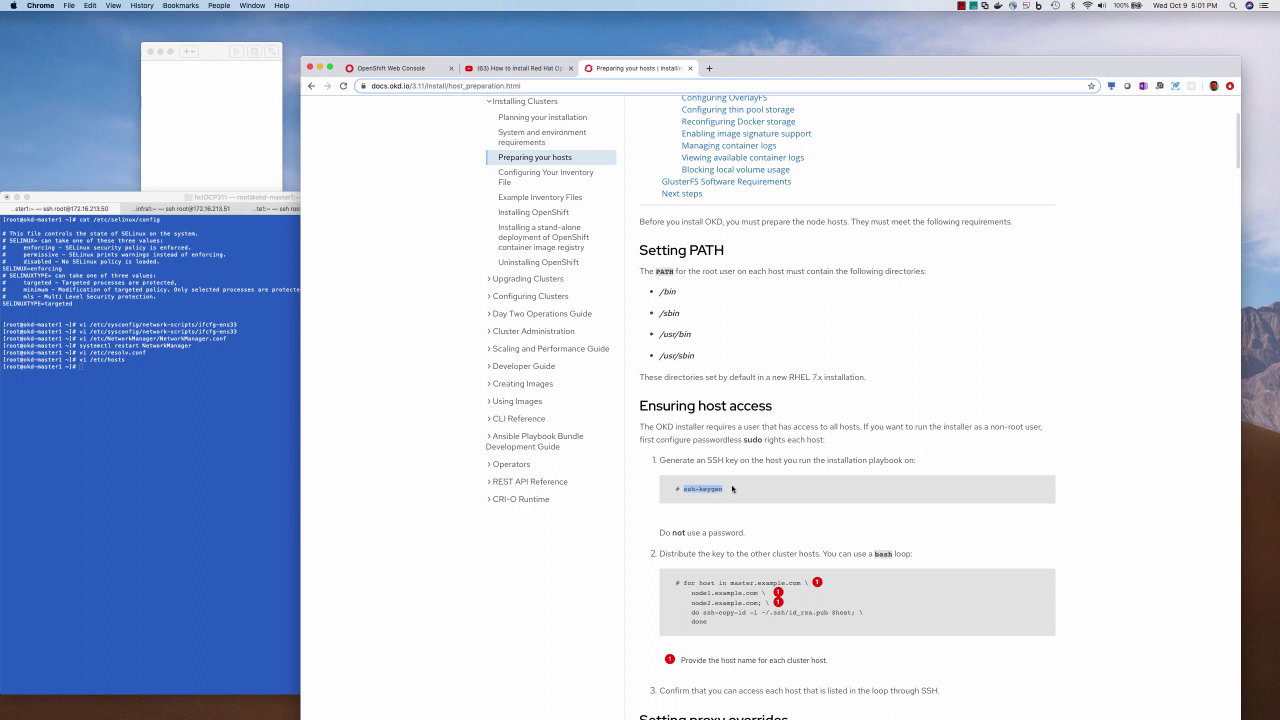
key(super+c)
click(224, 481)
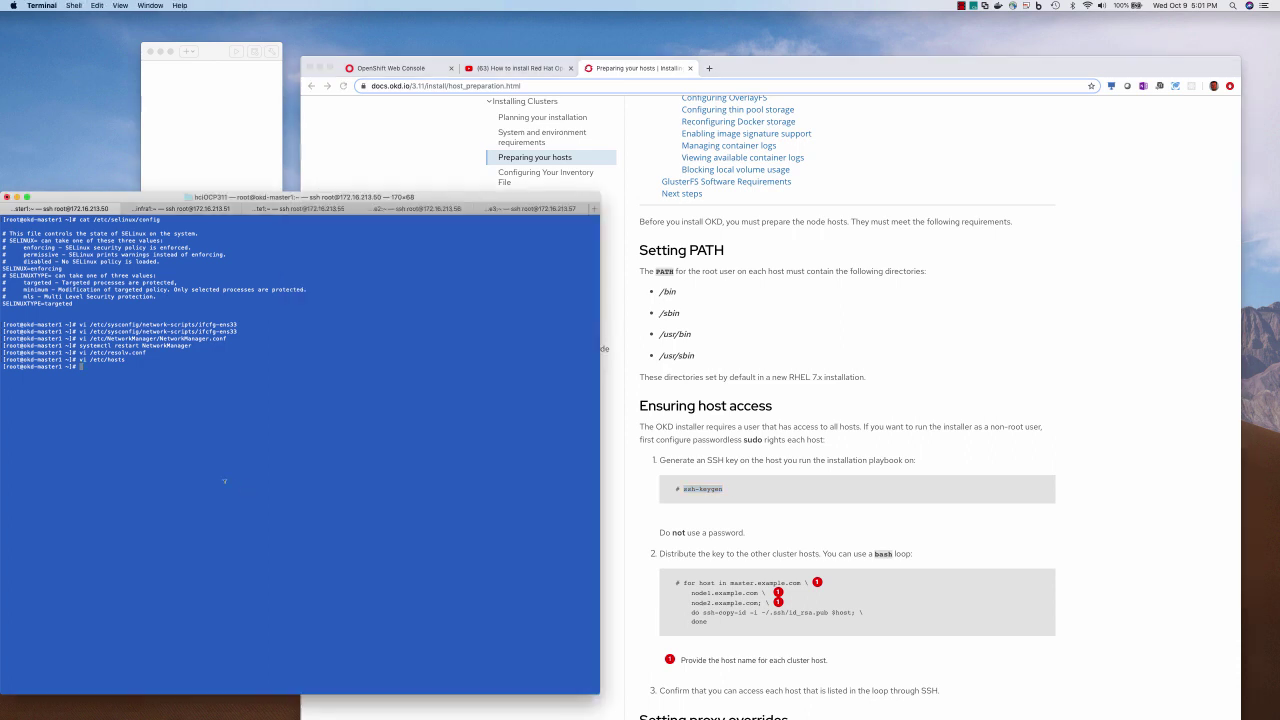
key(super+v)
key(Return)
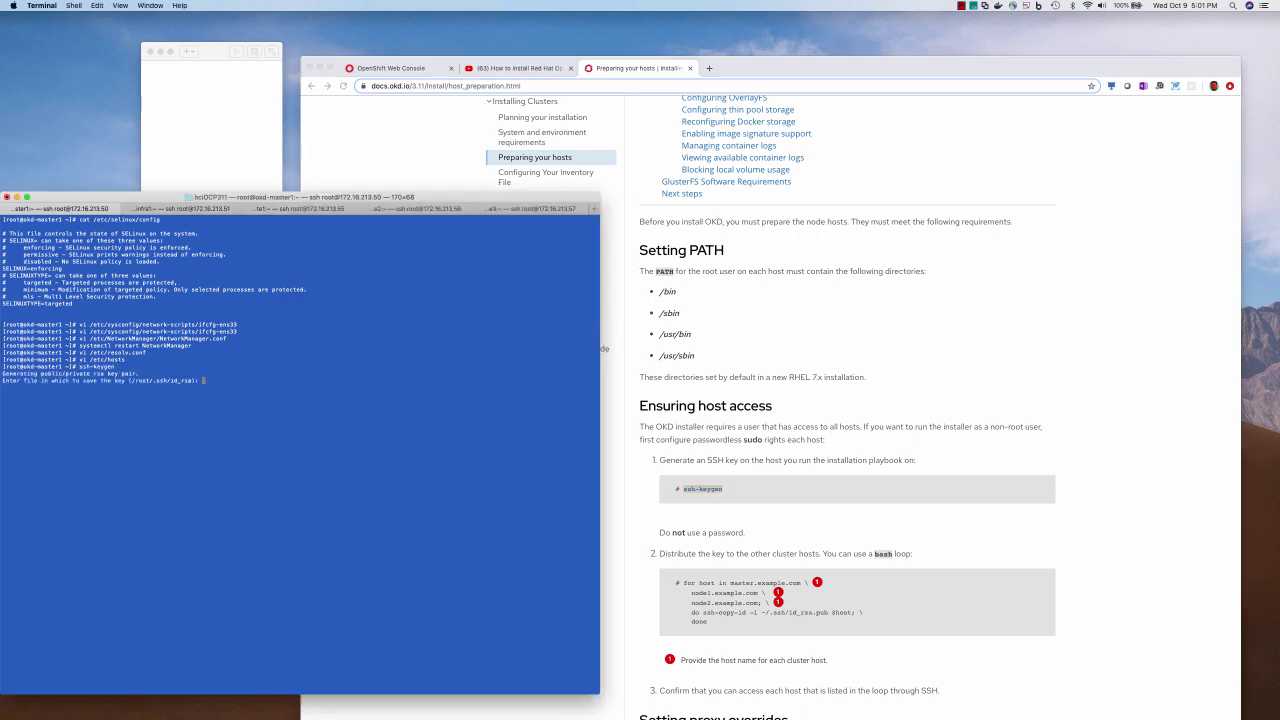
key(Return)
key(Return)
key(Return)
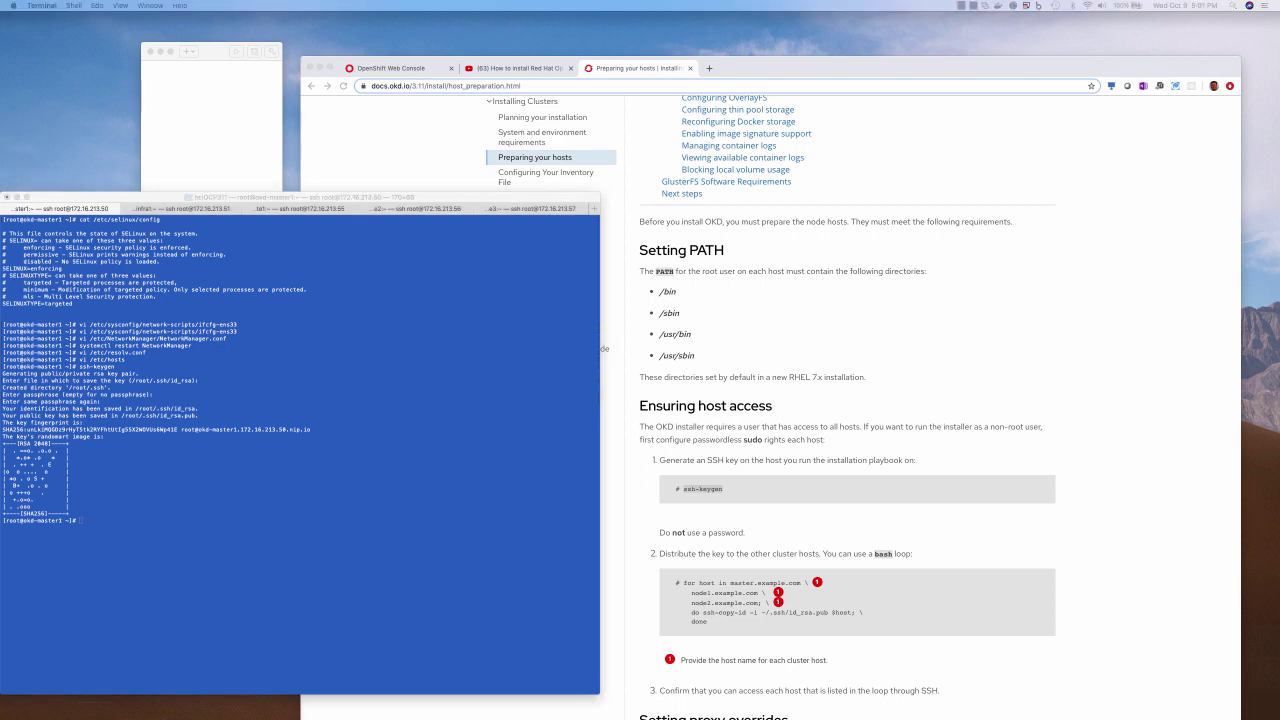
Install the key on all nodes with an ssh-copy-id loop, then copy resolv.conf and hosts to them
click(385, 603)
key(Return)
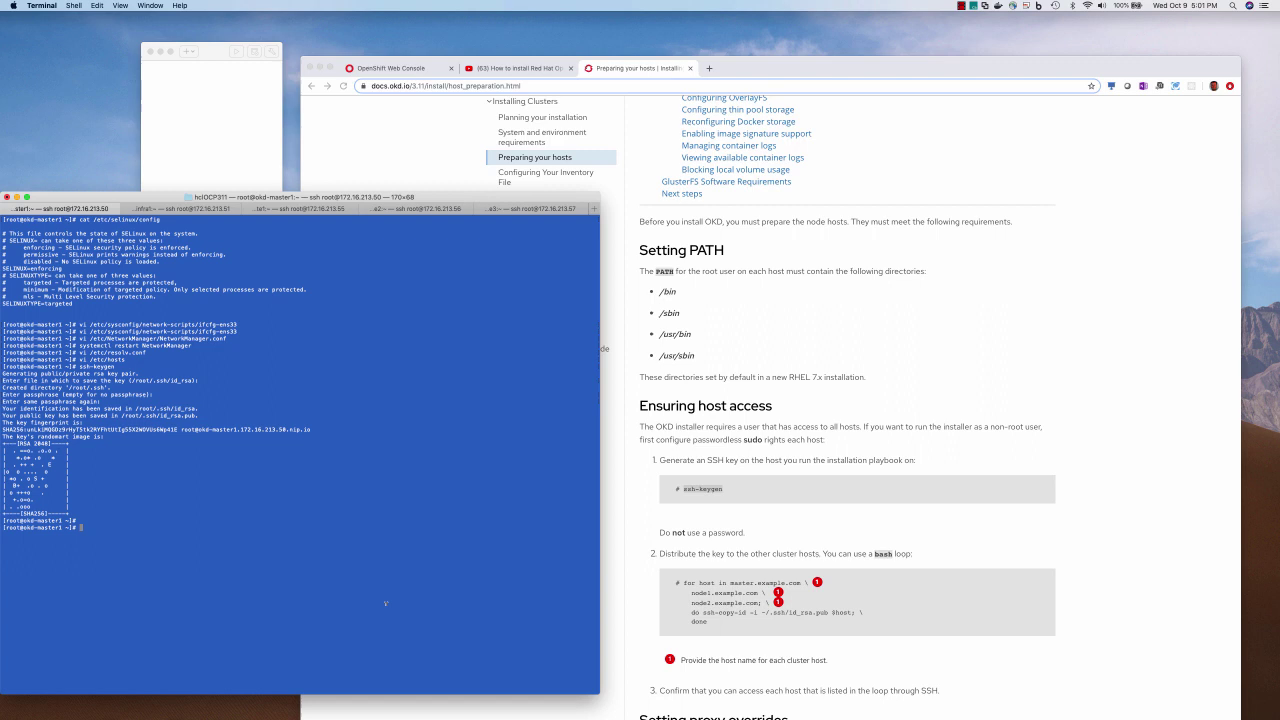
key(super+v)
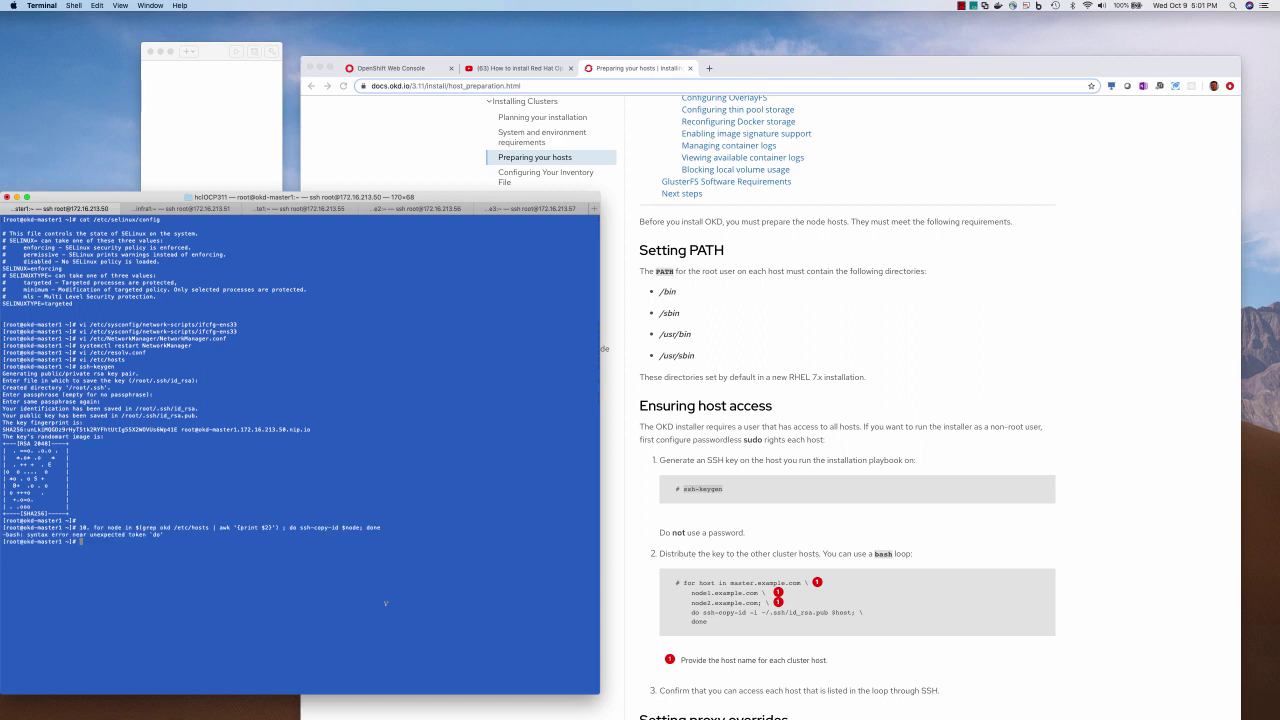
text(set -o vi)
key(Return)
key(Escape)
key(k)
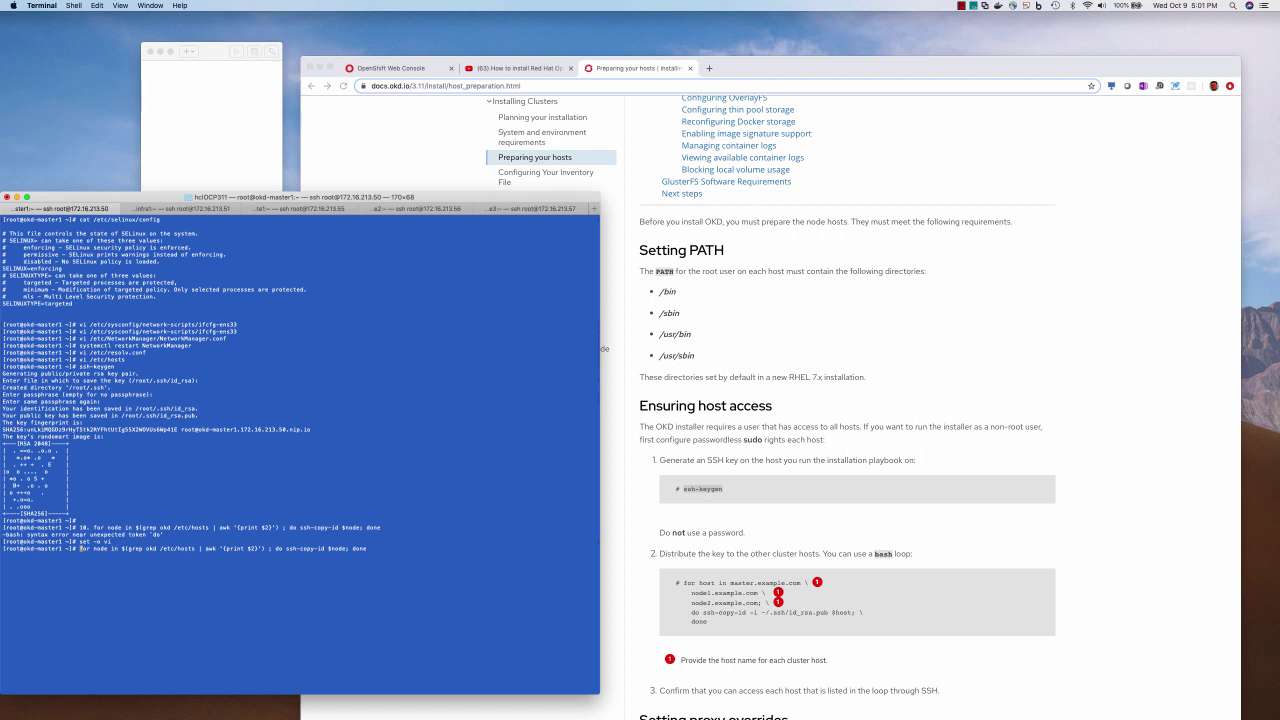
key(Return)
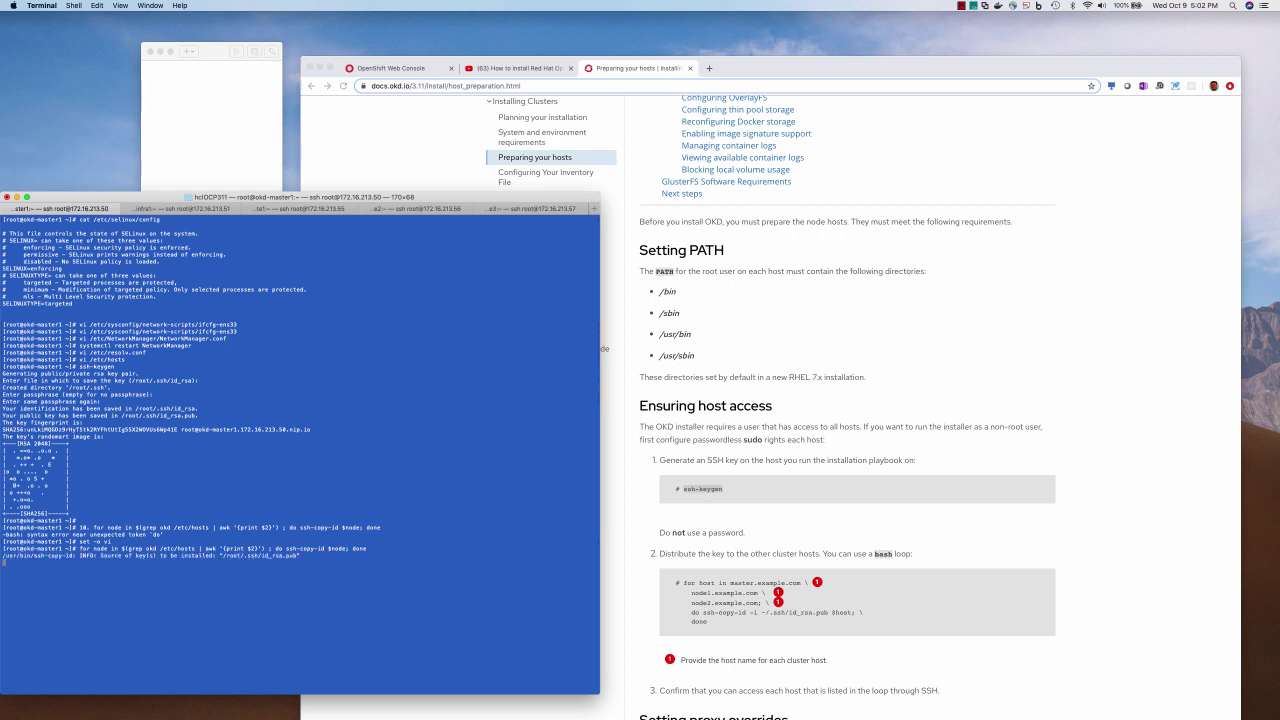
text(yes)
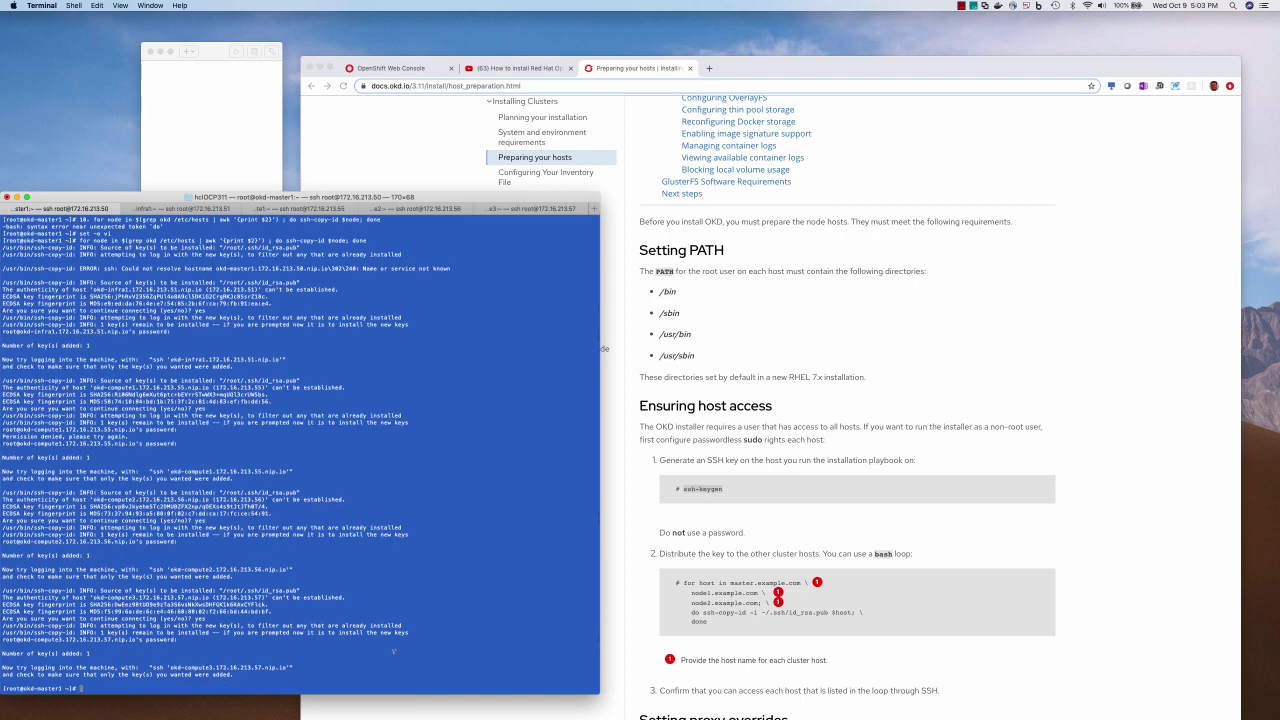
key(super+v)
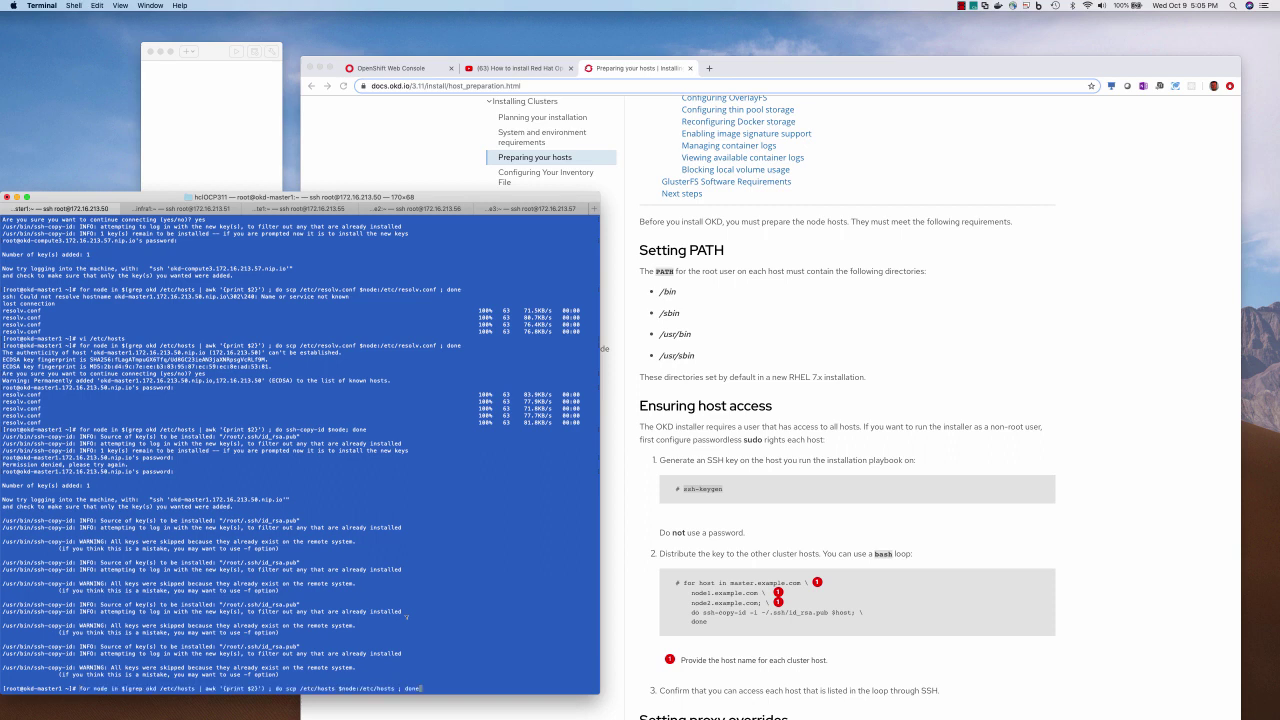
key(Return)
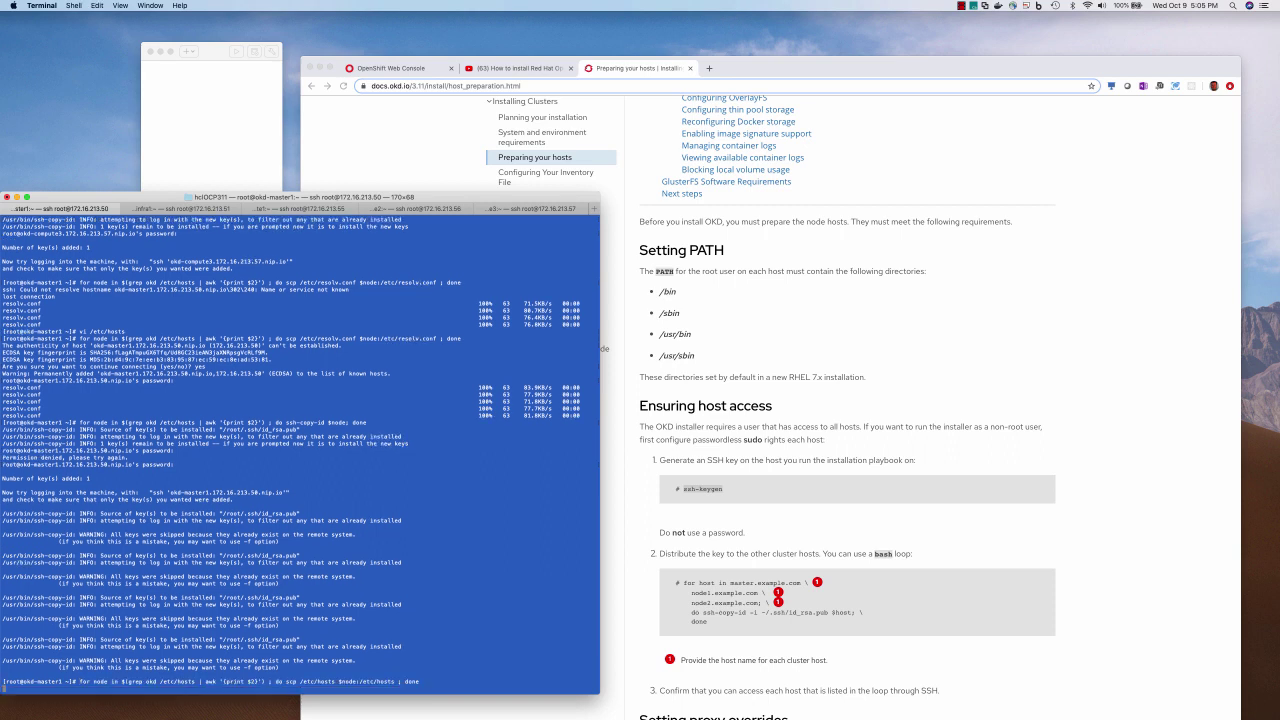
Install OKD's base packages, including openshift-origin311, with yum -y
click(733, 549)
scroll(733, 549, down, 15)
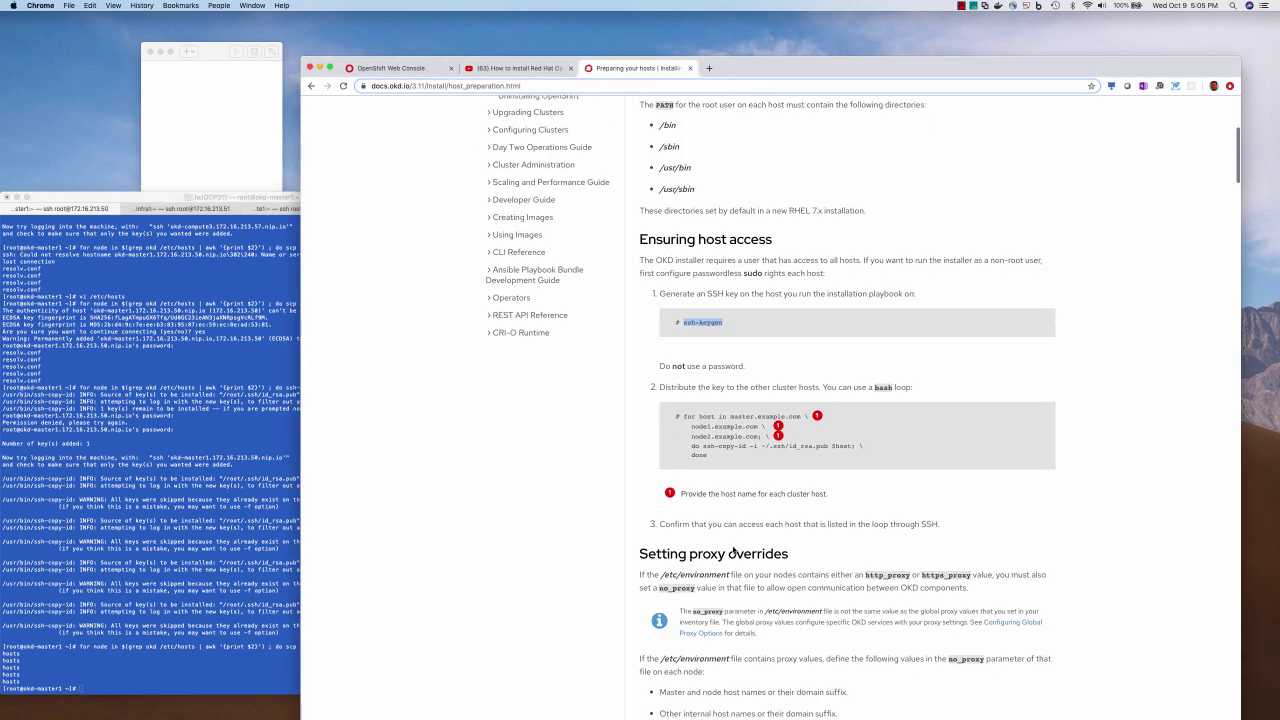
scroll(733, 549, down, 3)
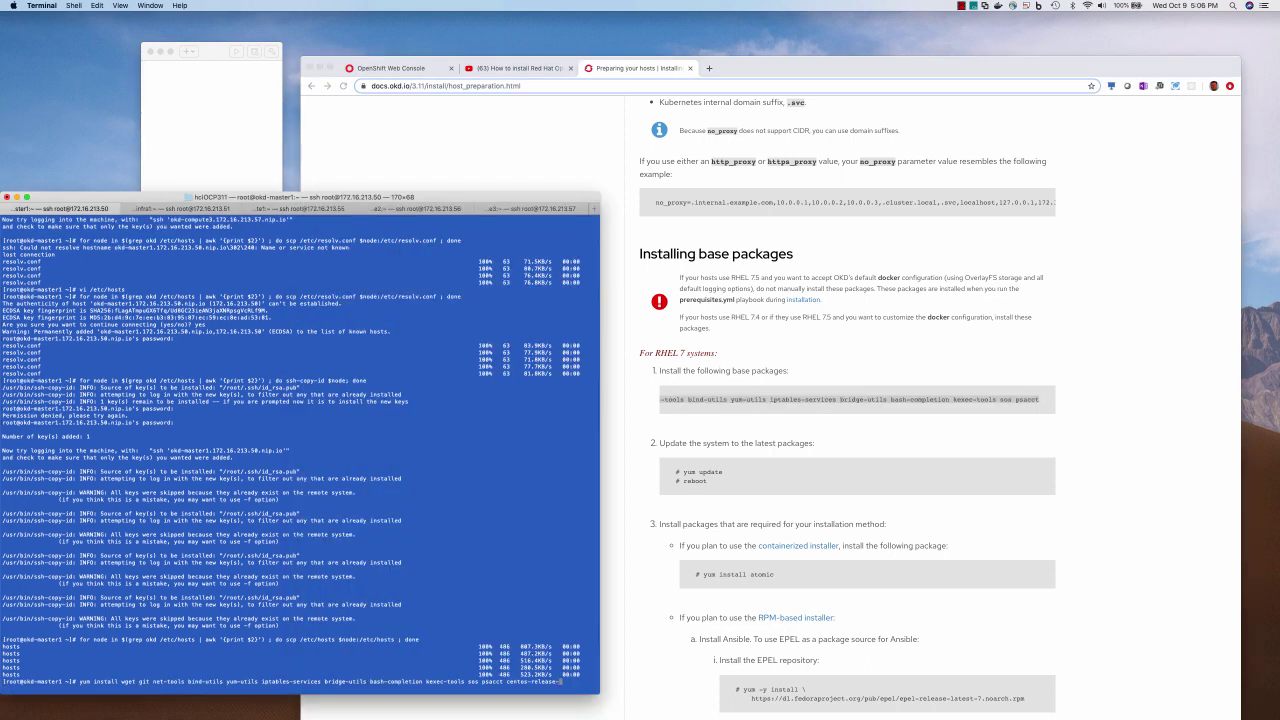
text(openshift-origin311)
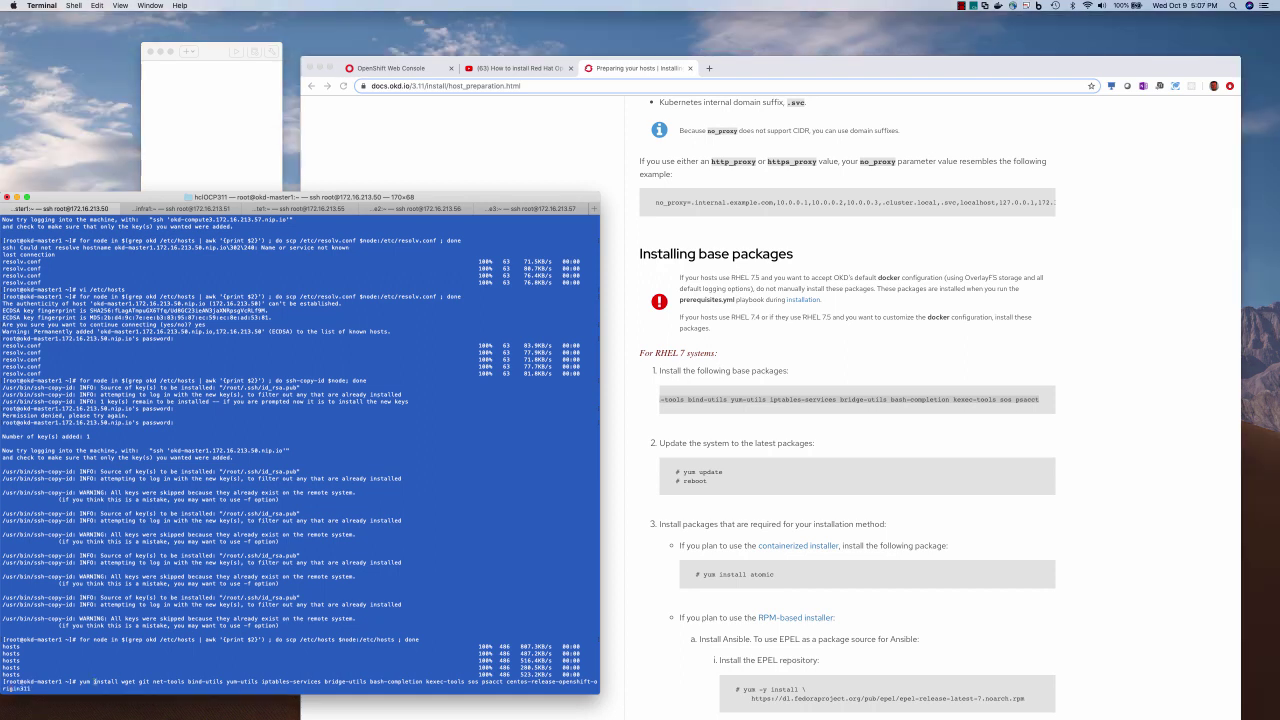
key(ctrl+a)
key(Right)
key(Right)
key(Right)
key(Right)
text(-y)
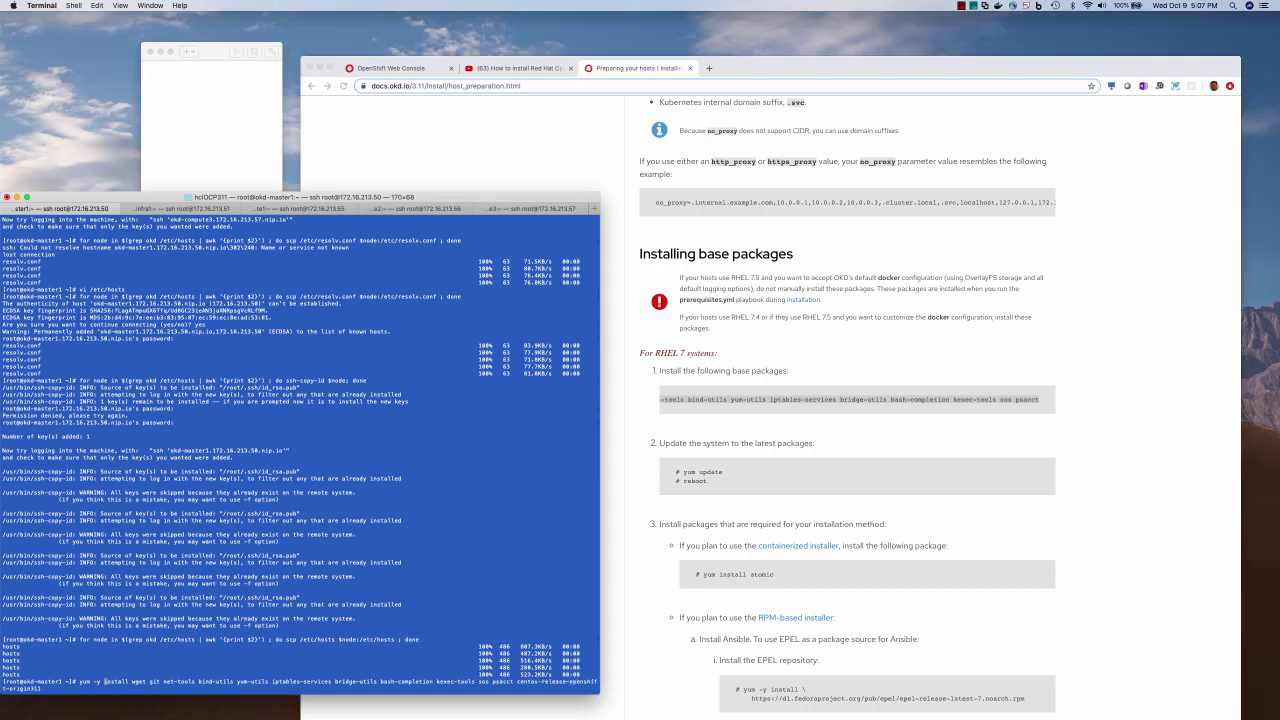
drag(80, 681, 44, 688)
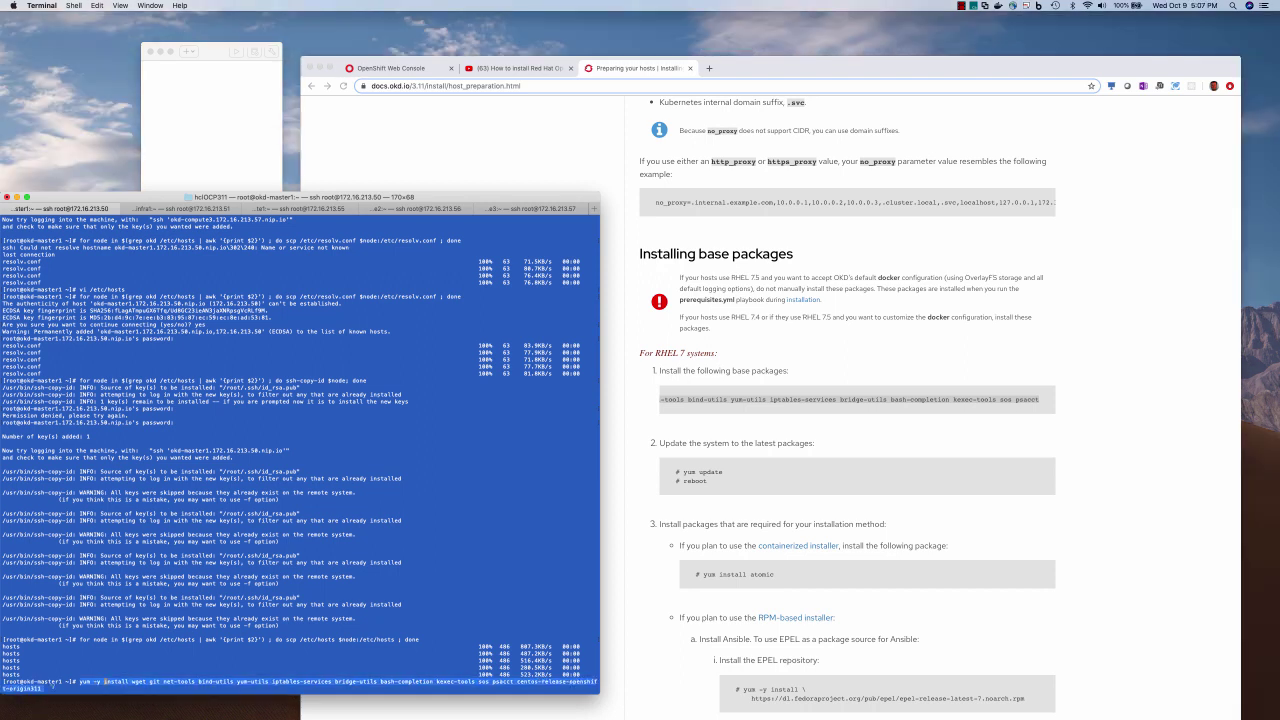
click(123, 668)
key(Return)
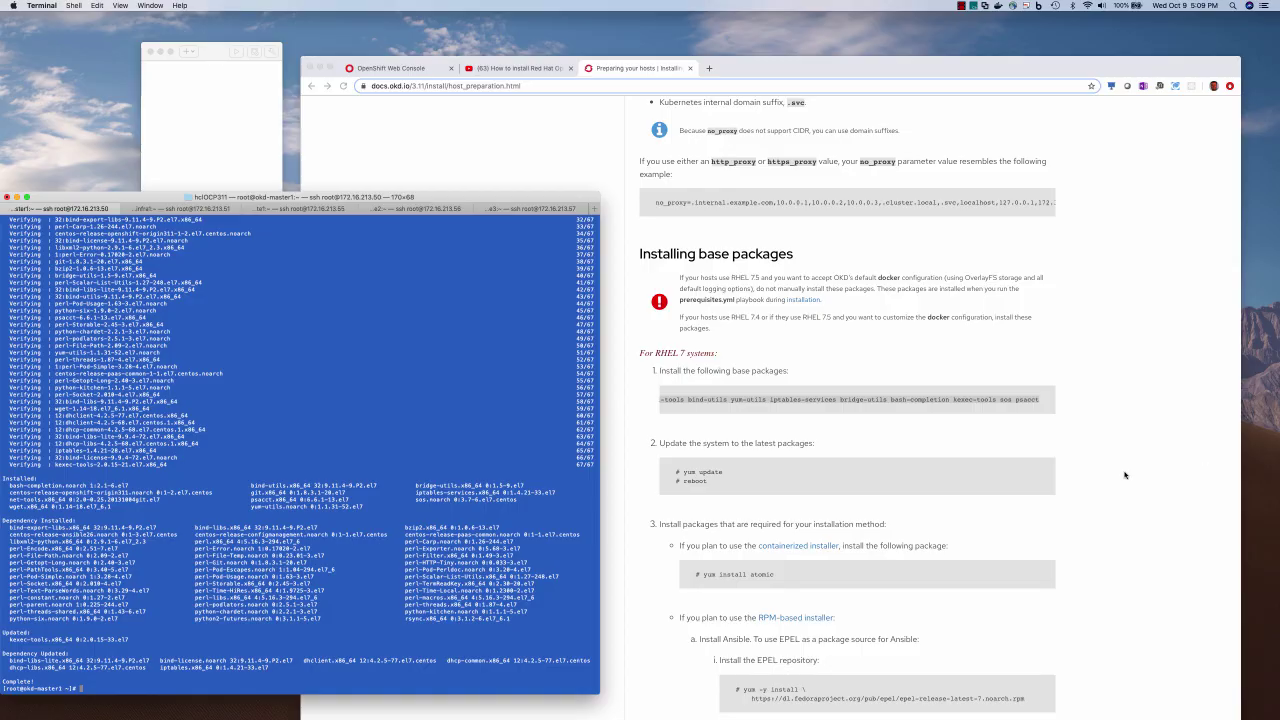
Run yum -y update on the master
click(726, 481)
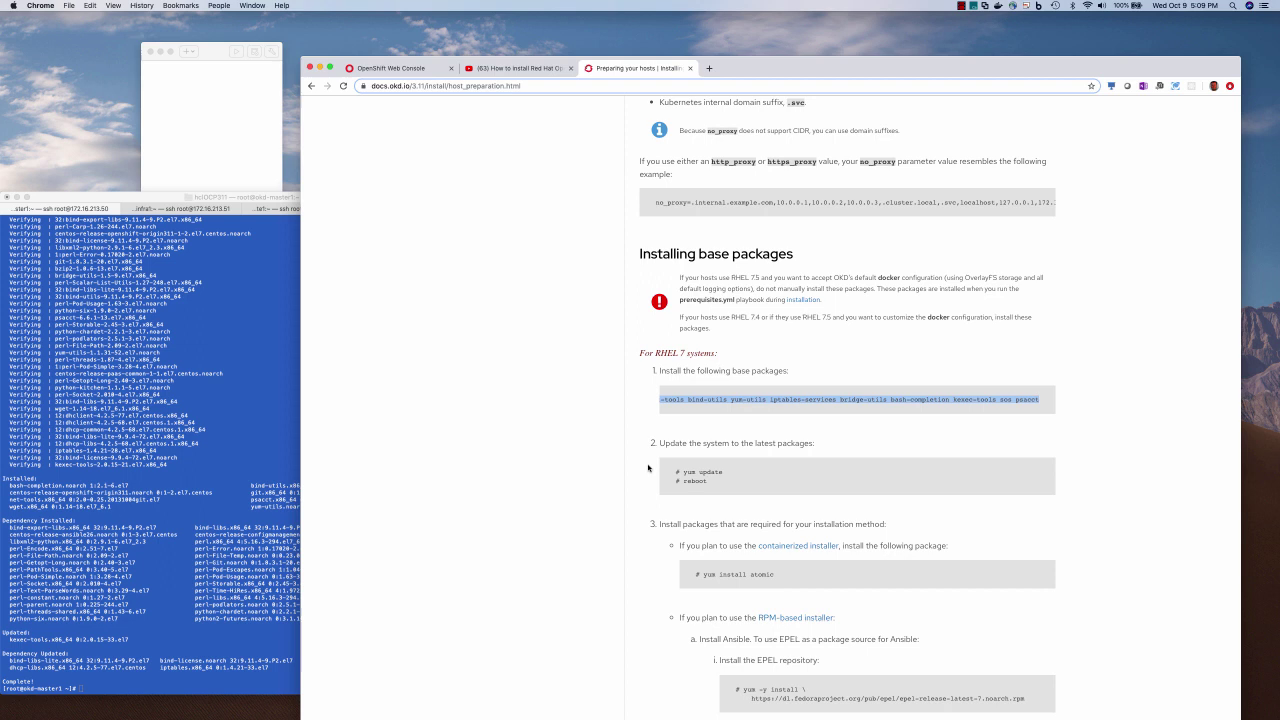
key(super+Tab)
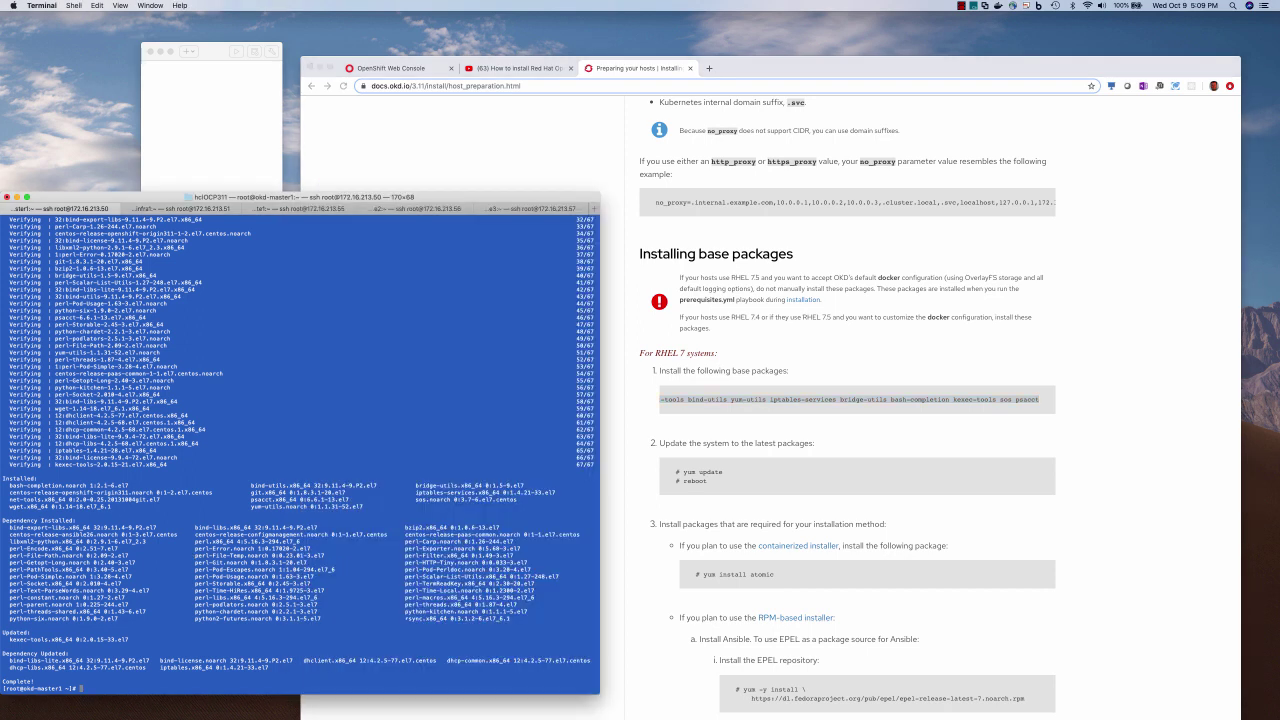
text(yum -y update)
key(Return)
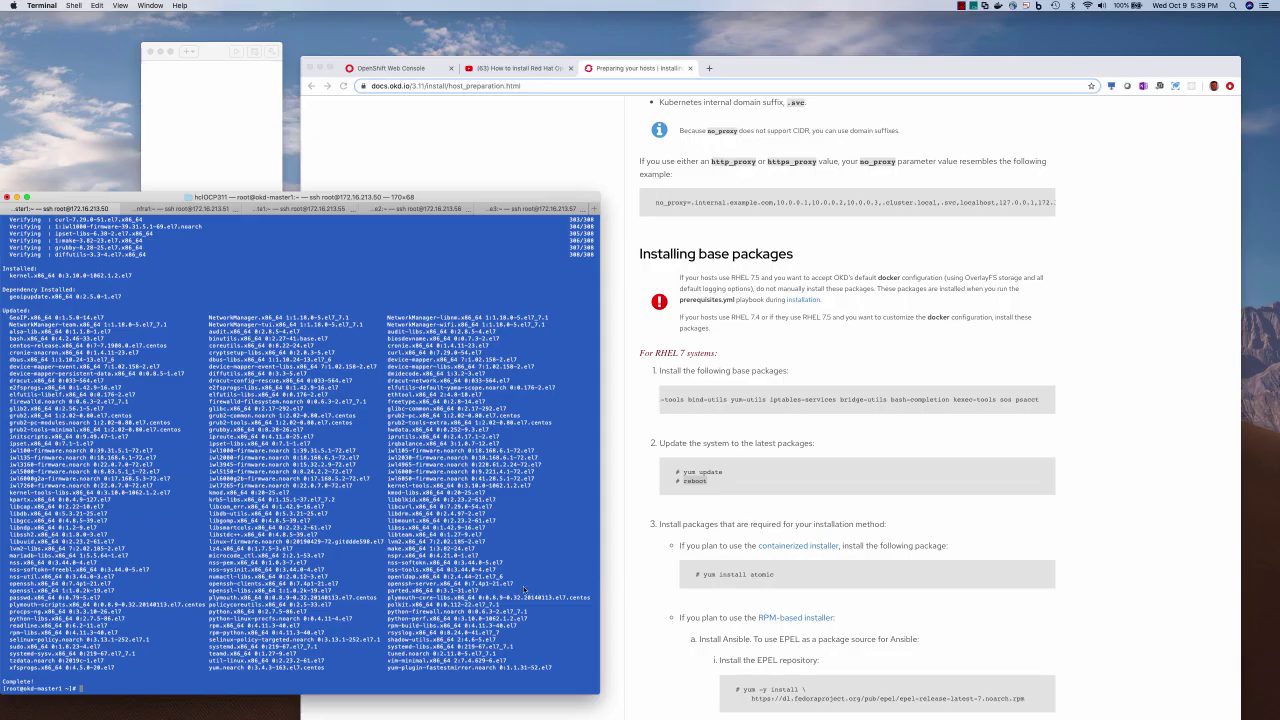
Reboot the master and check the other hosts' sessions
text(reboot)
key(Return)
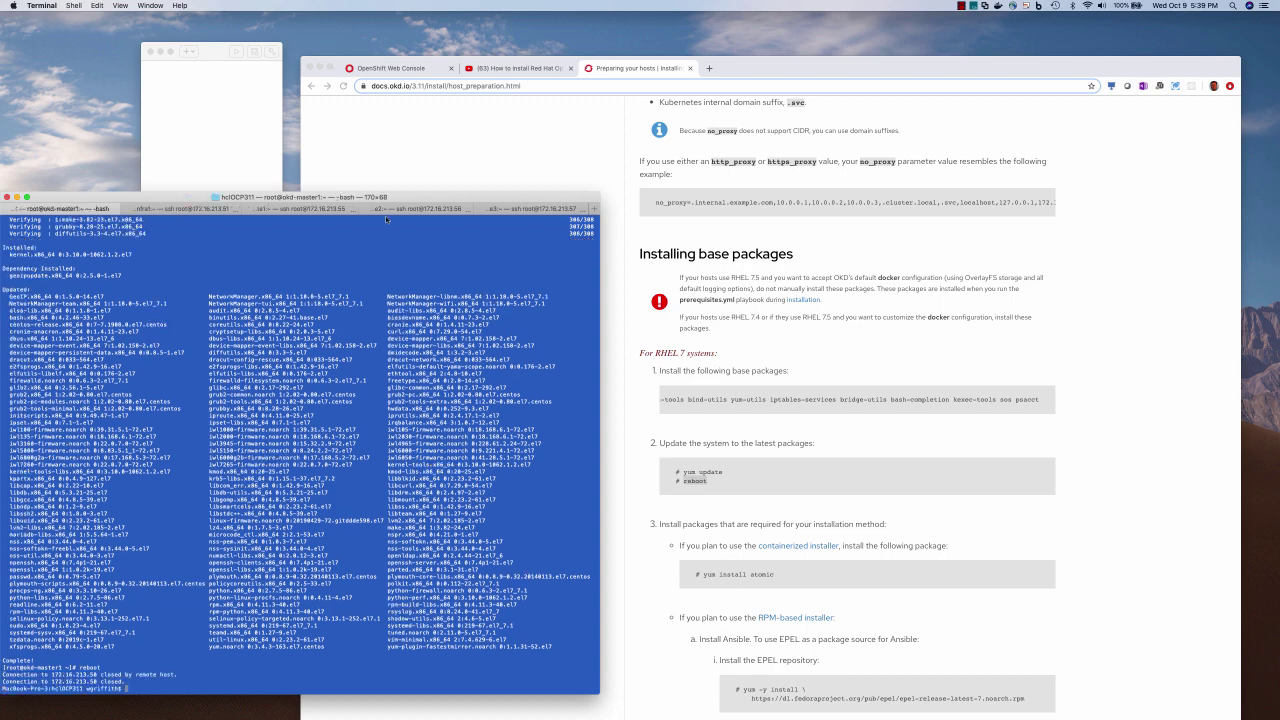
click(200, 209)
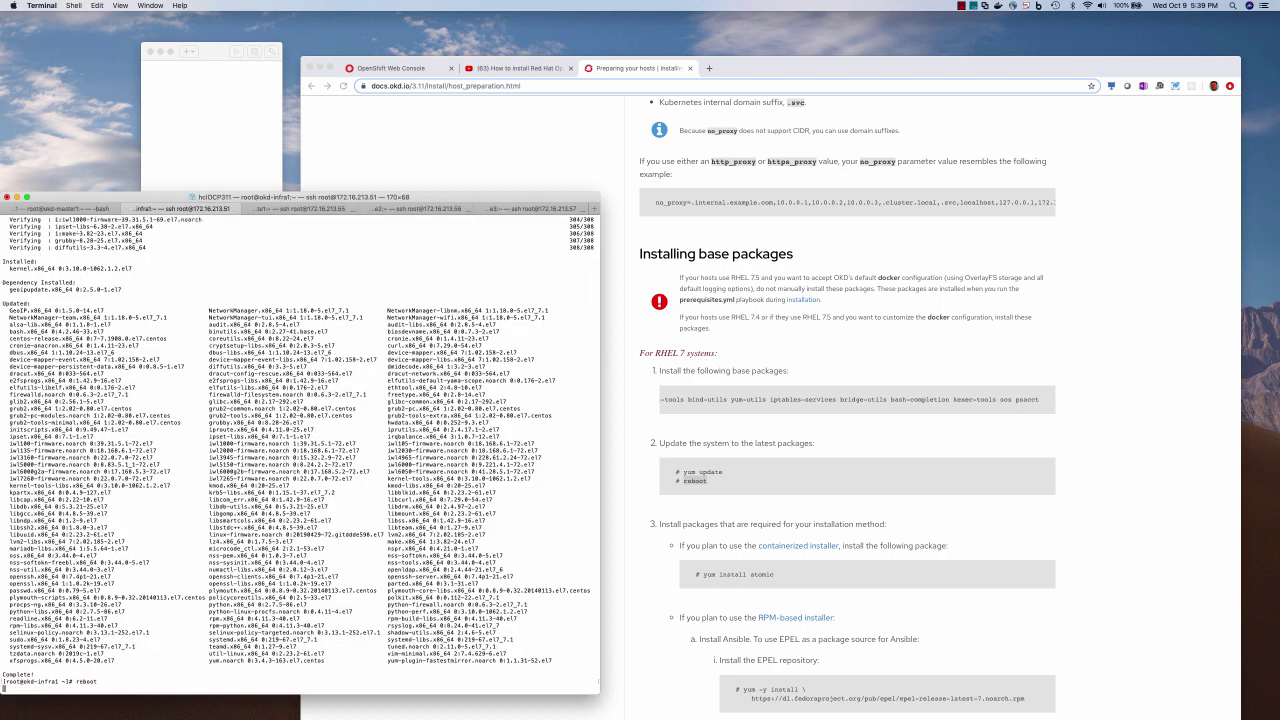
key(super+5)
Install the epel-release repository on master1 from the host preparation guide
click(66, 207)
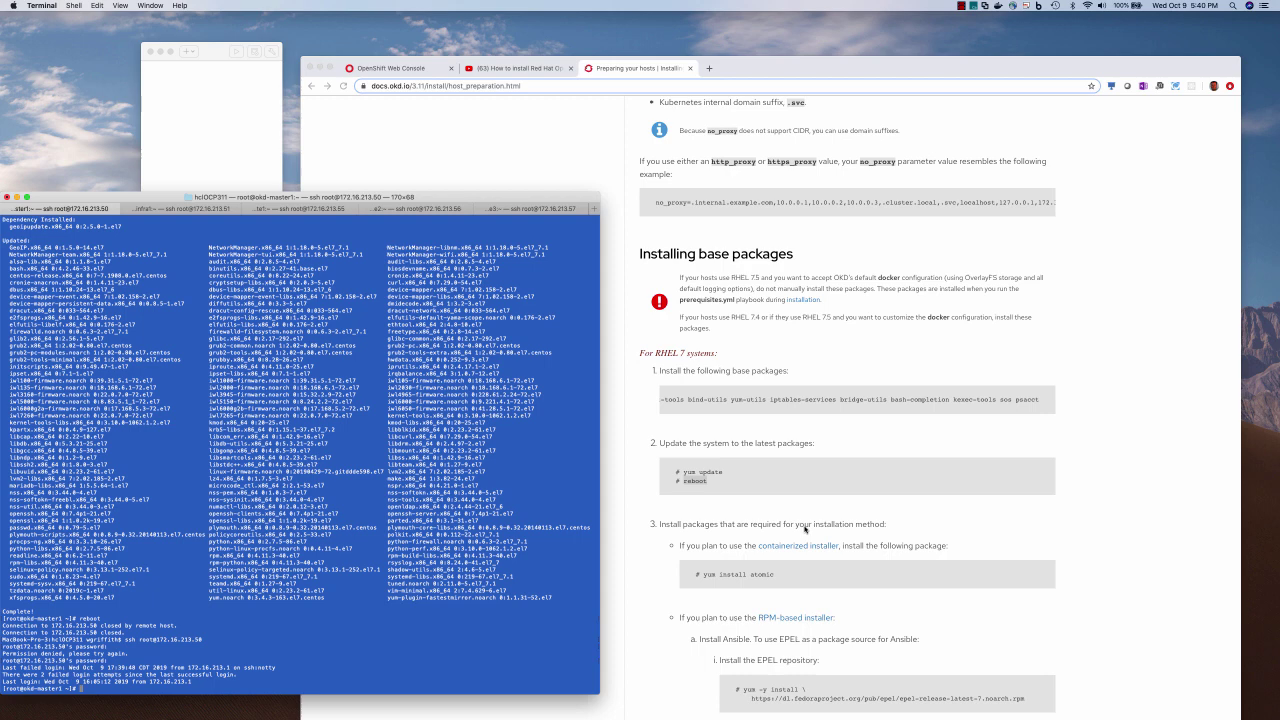
key(super+Tab)
scroll(804, 554, down, 2)
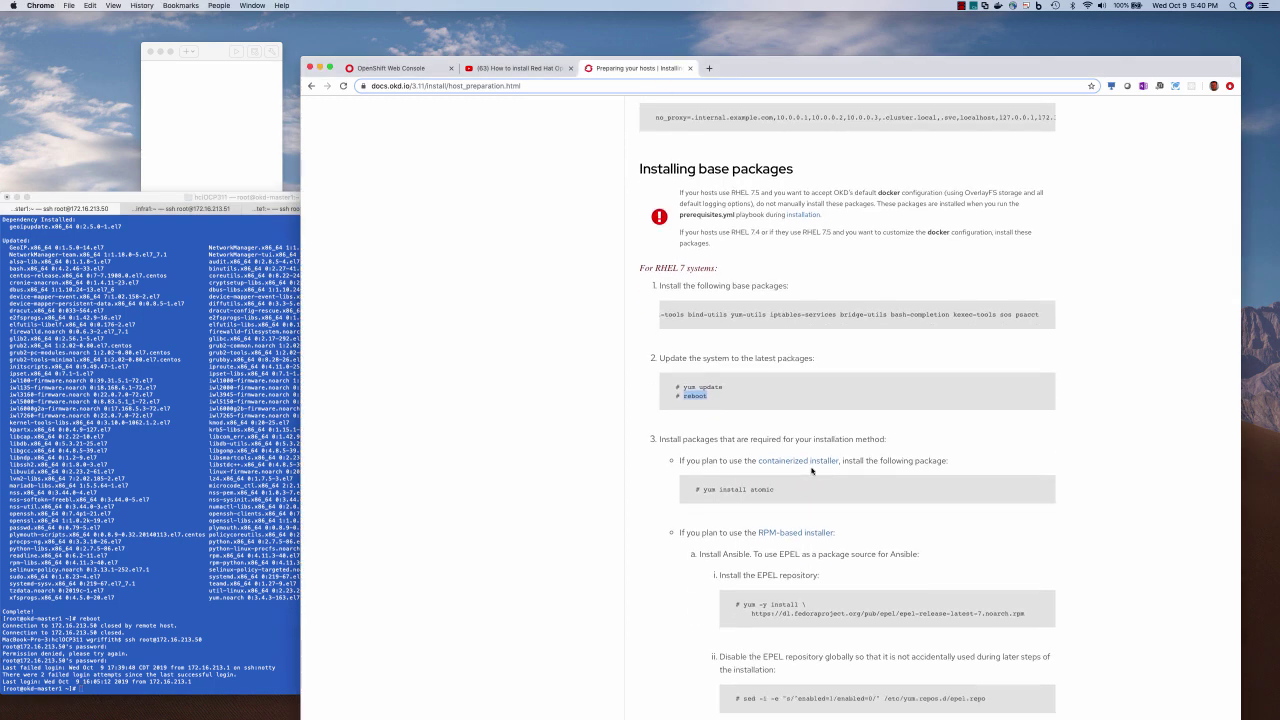
scroll(866, 515, down, 5)
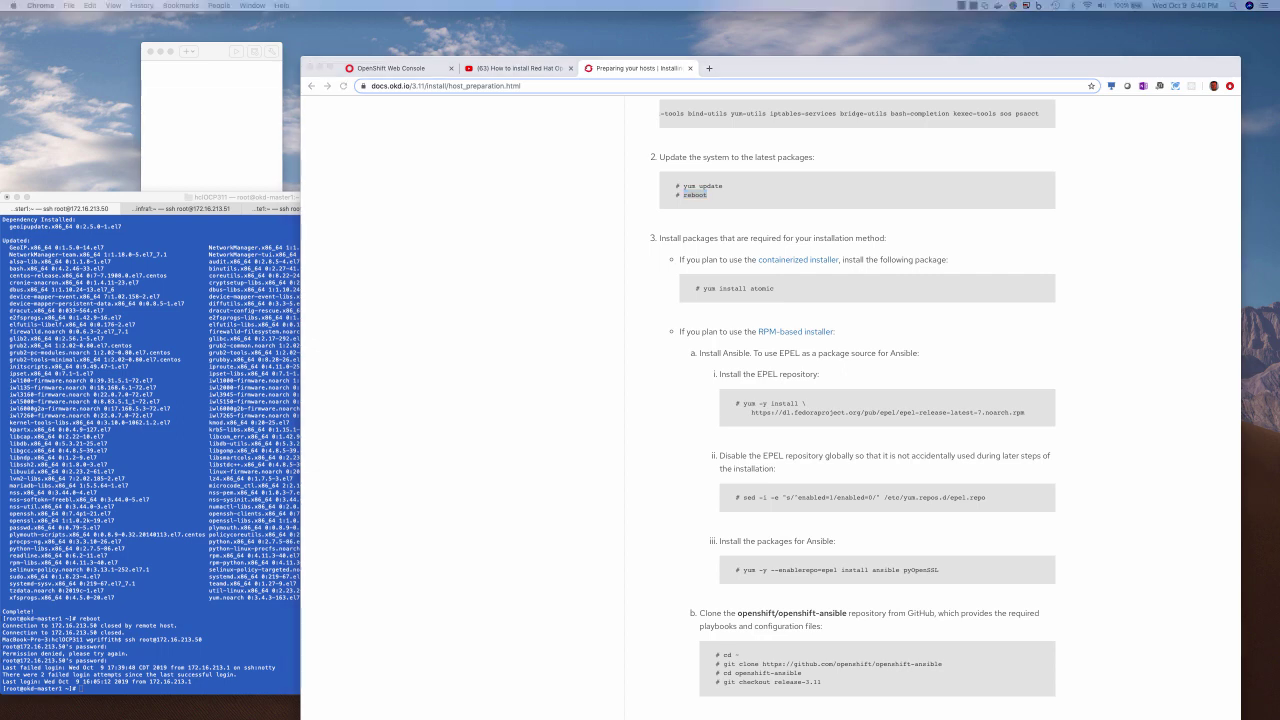
key(super+Tab)
text(yum -y install https://dl.fedoraproject.org/pub/epel/epel-release-latest-7.noarch.rpm)
key(Return)
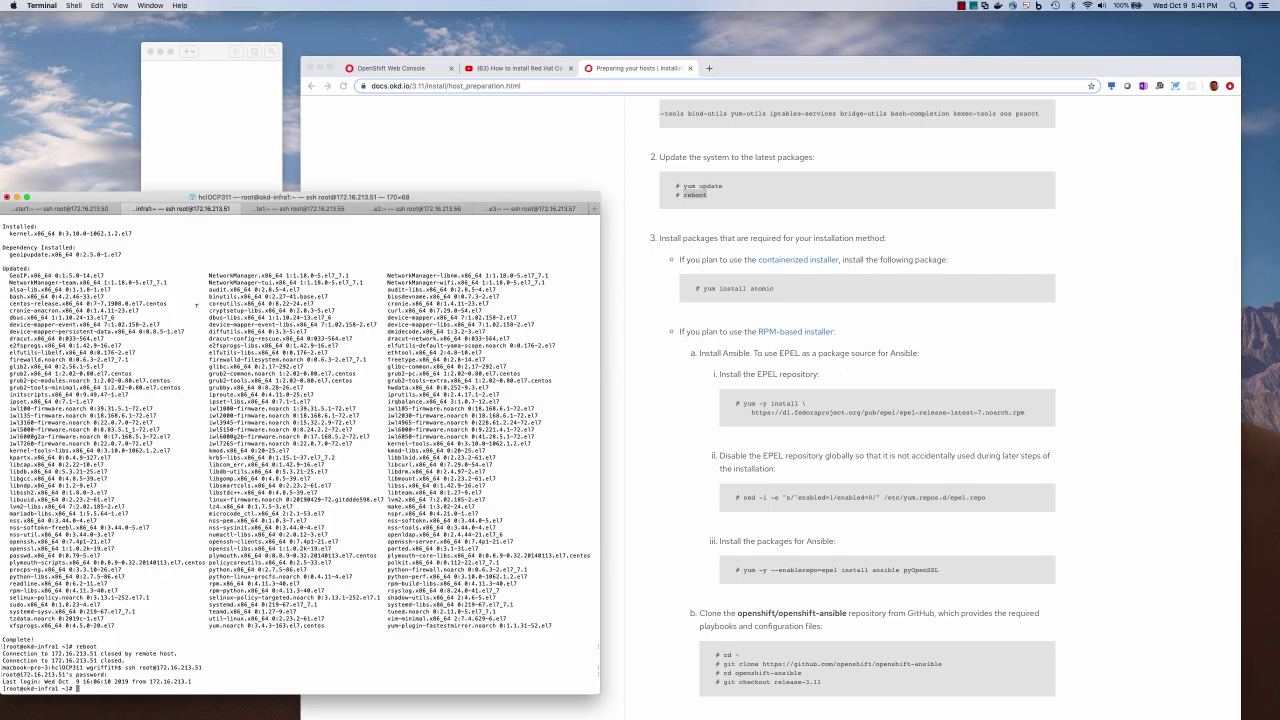
Disable EPEL globally with sed, then install ansible and pyOpenSSL from EPEL
drag(743, 497, 1000, 499)
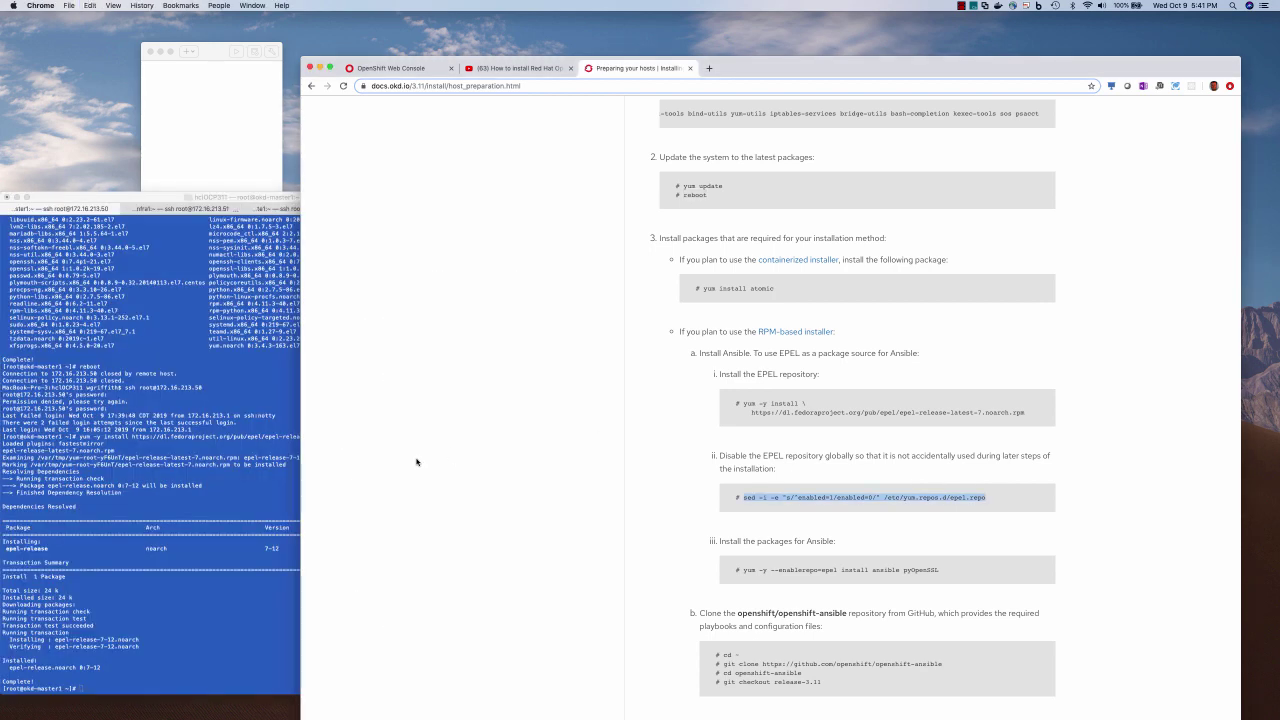
key(super+c)
click(132, 587)
key(super+v)
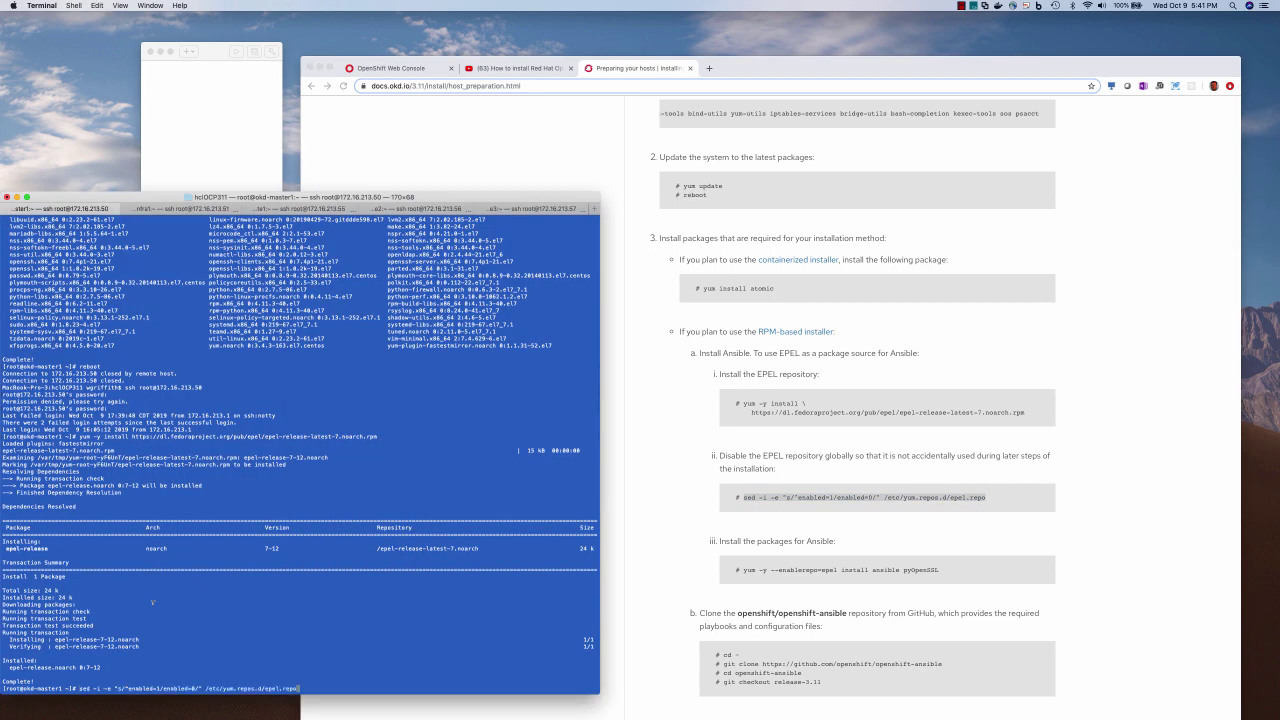
key(Return)
drag(743, 570, 938, 570)
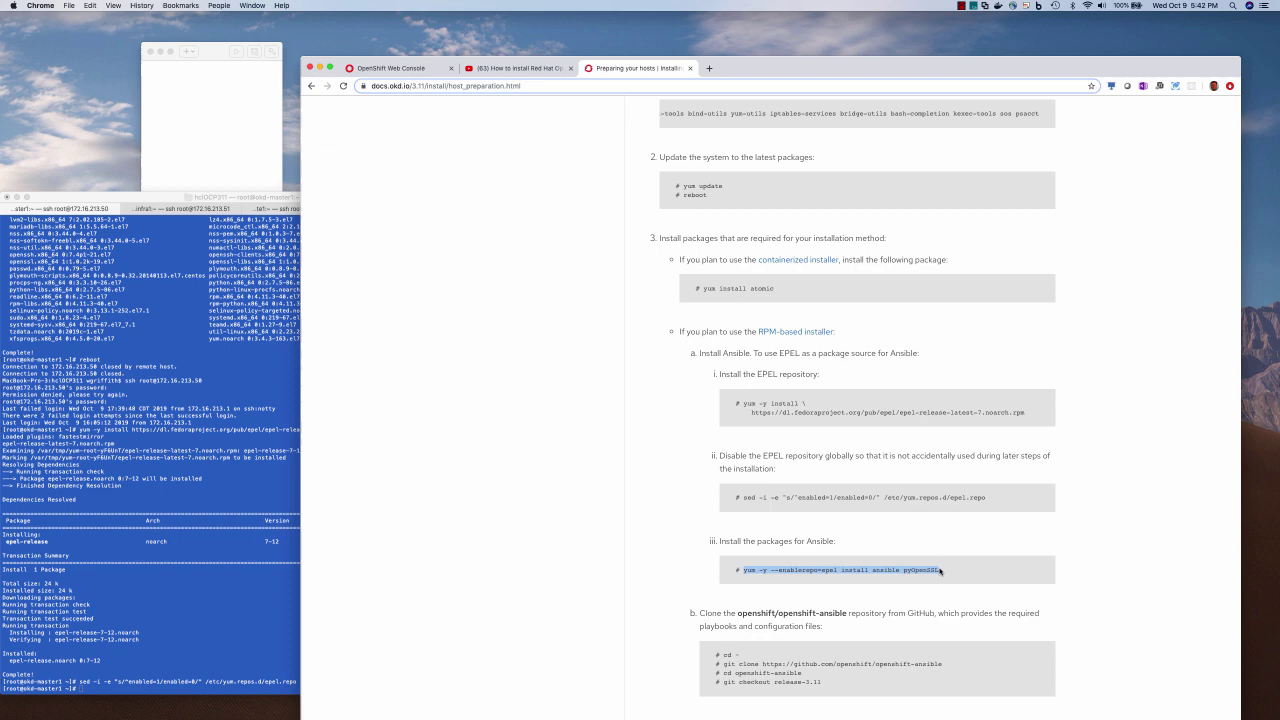
click(250, 574)
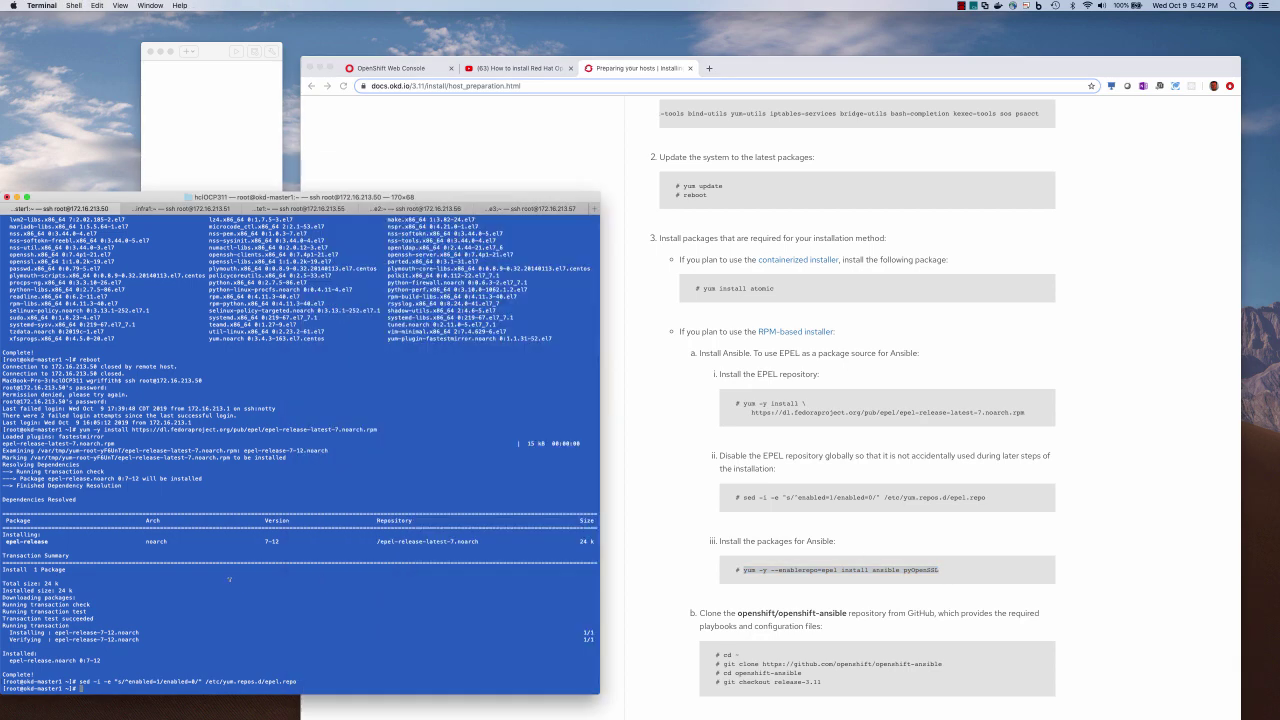
key(super+v)
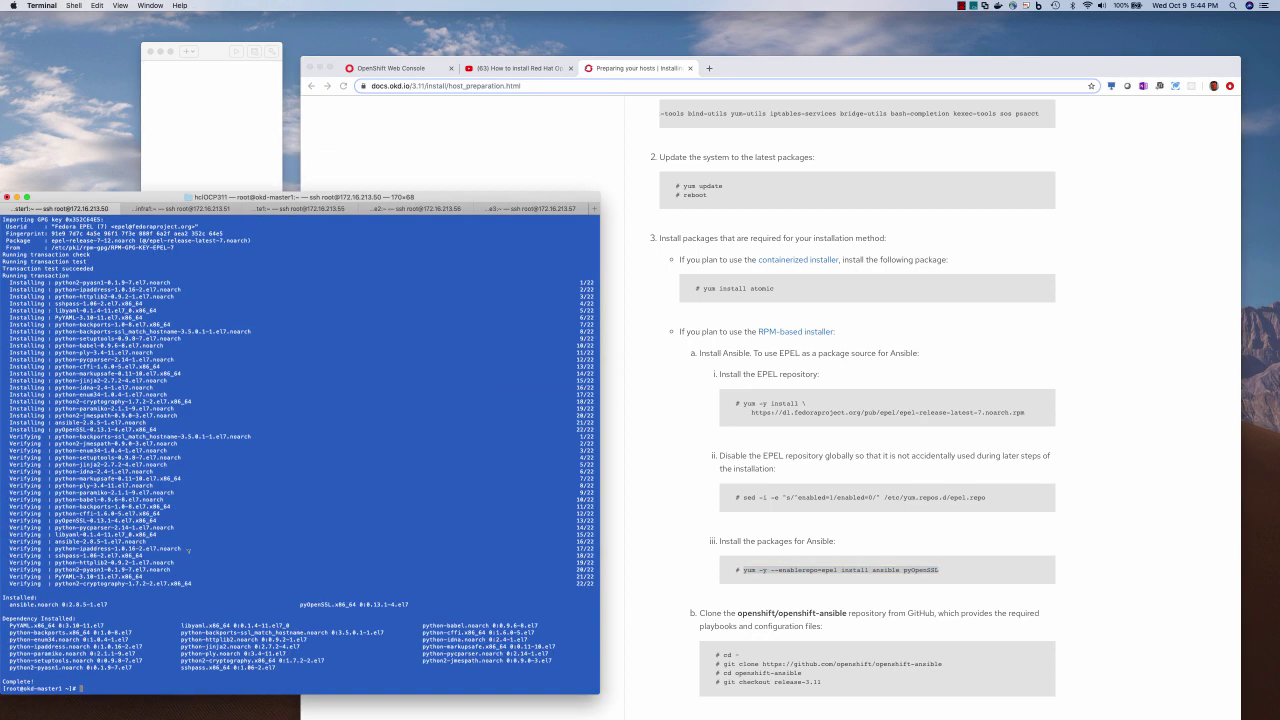
Check the installed Ansible version and remove the Ansible 2.8.5 package
text(nsible --version)
key(Return)
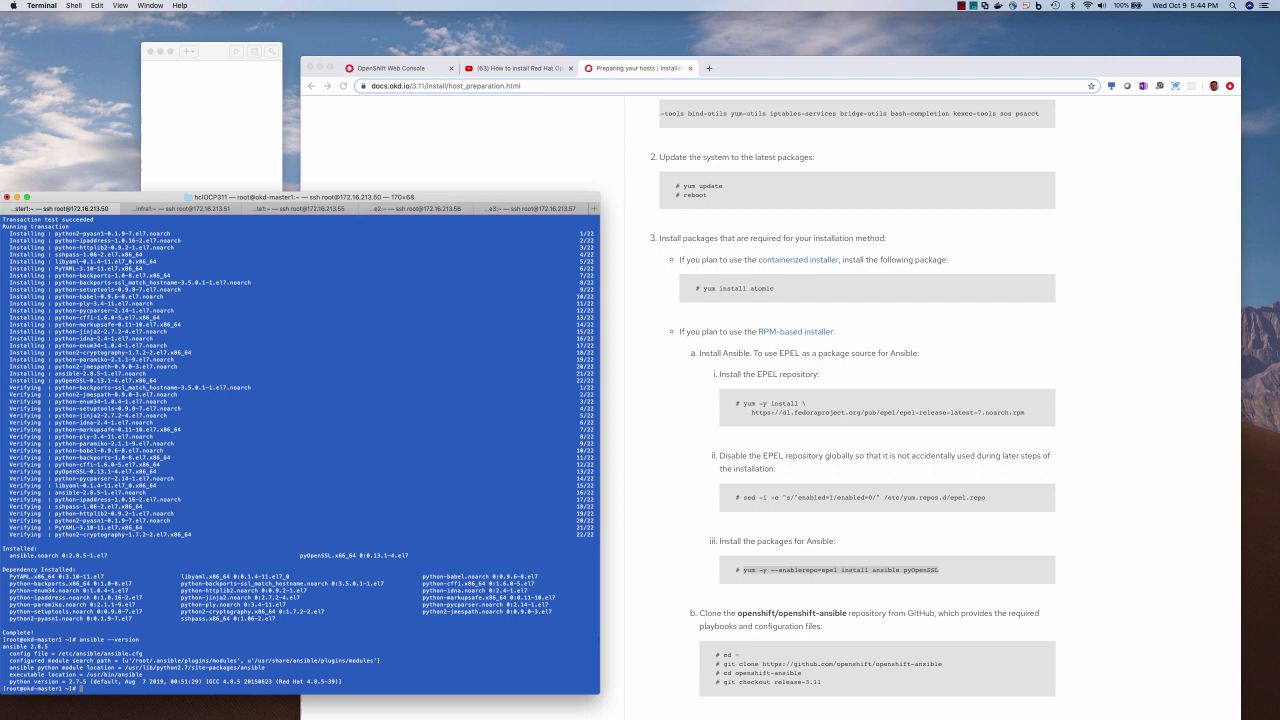
text(yum remove ansible)
key(Return)
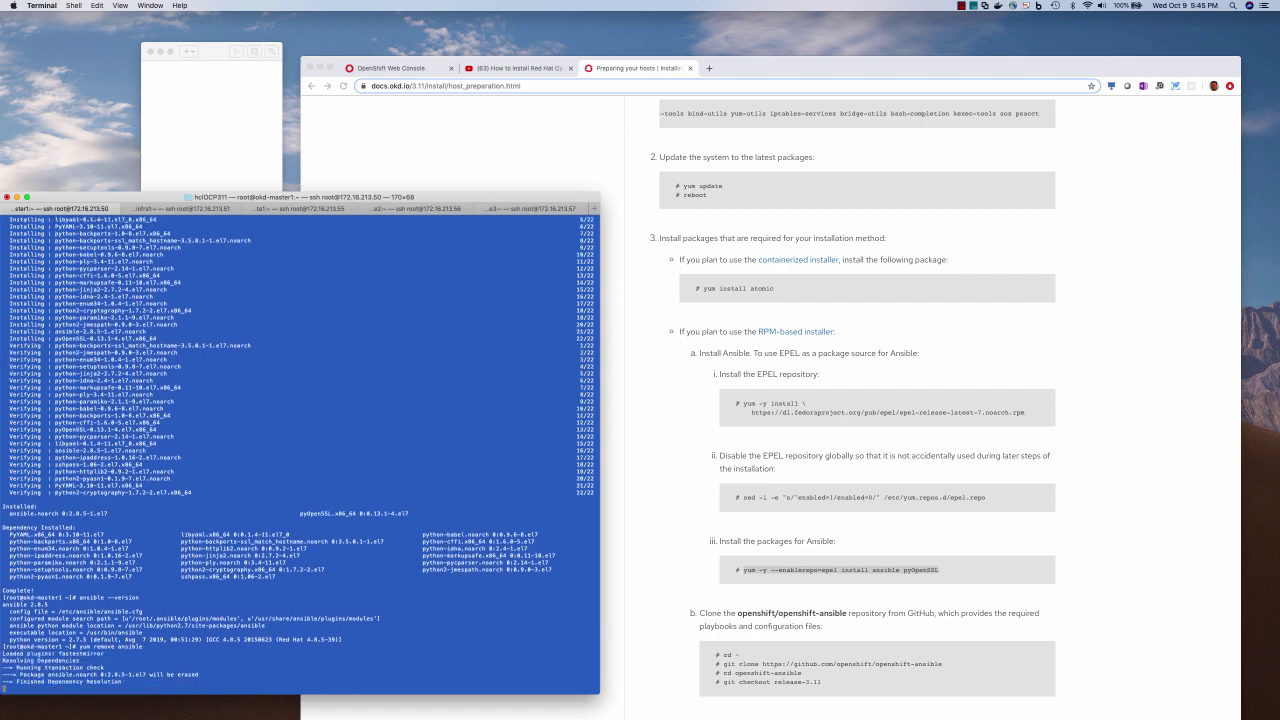
text(y)
key(Return)
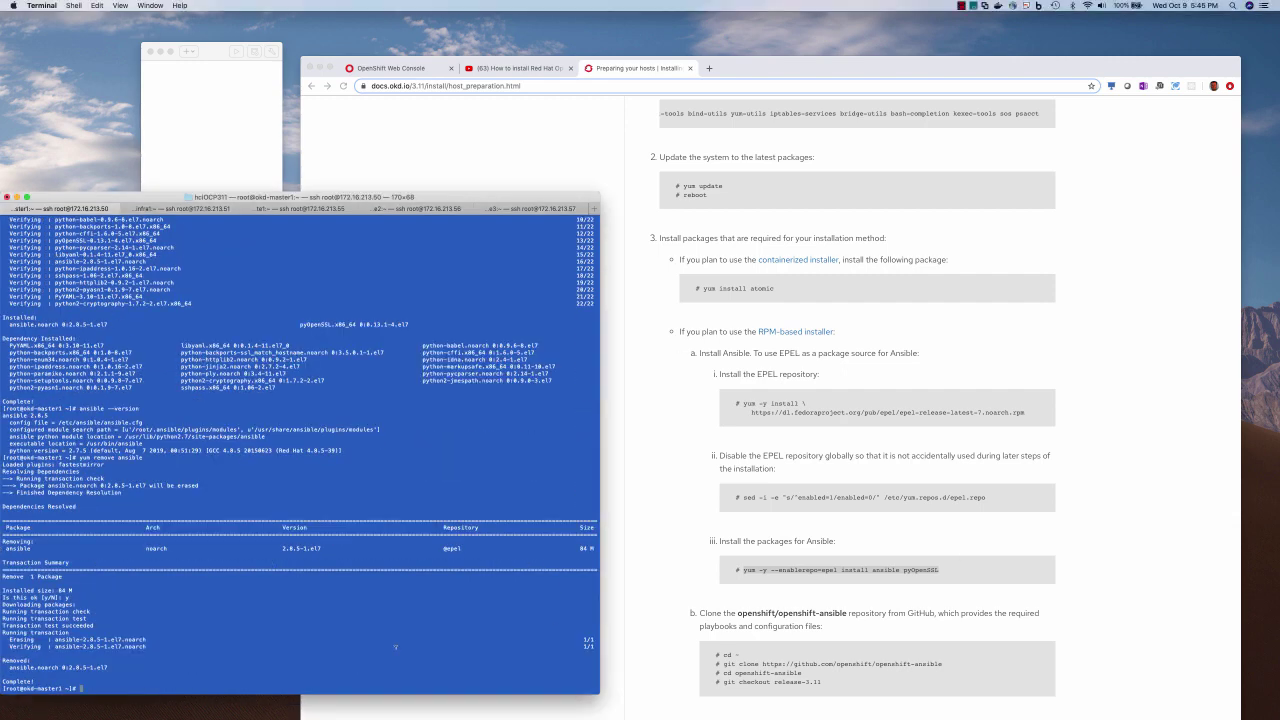
Install Ansible 2.7.10 from the release RPM and confirm it with ansible --version
key(super+v)
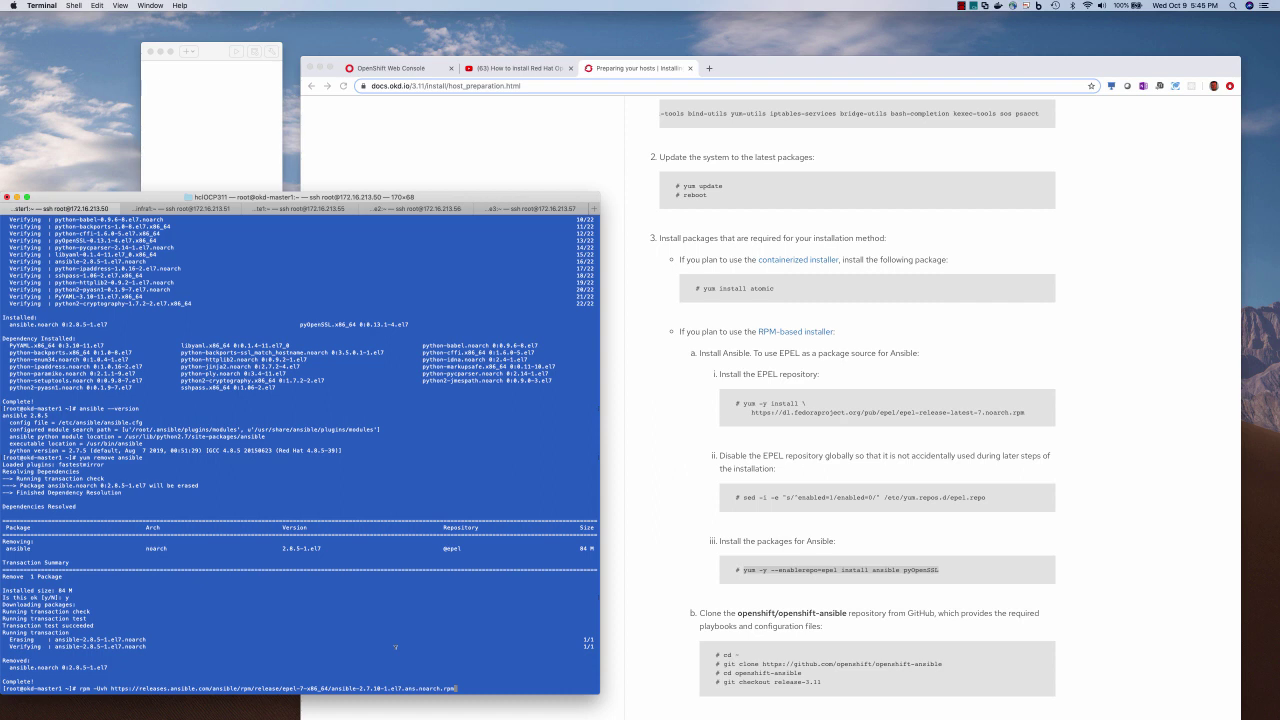
key(Return)
text(ansible )
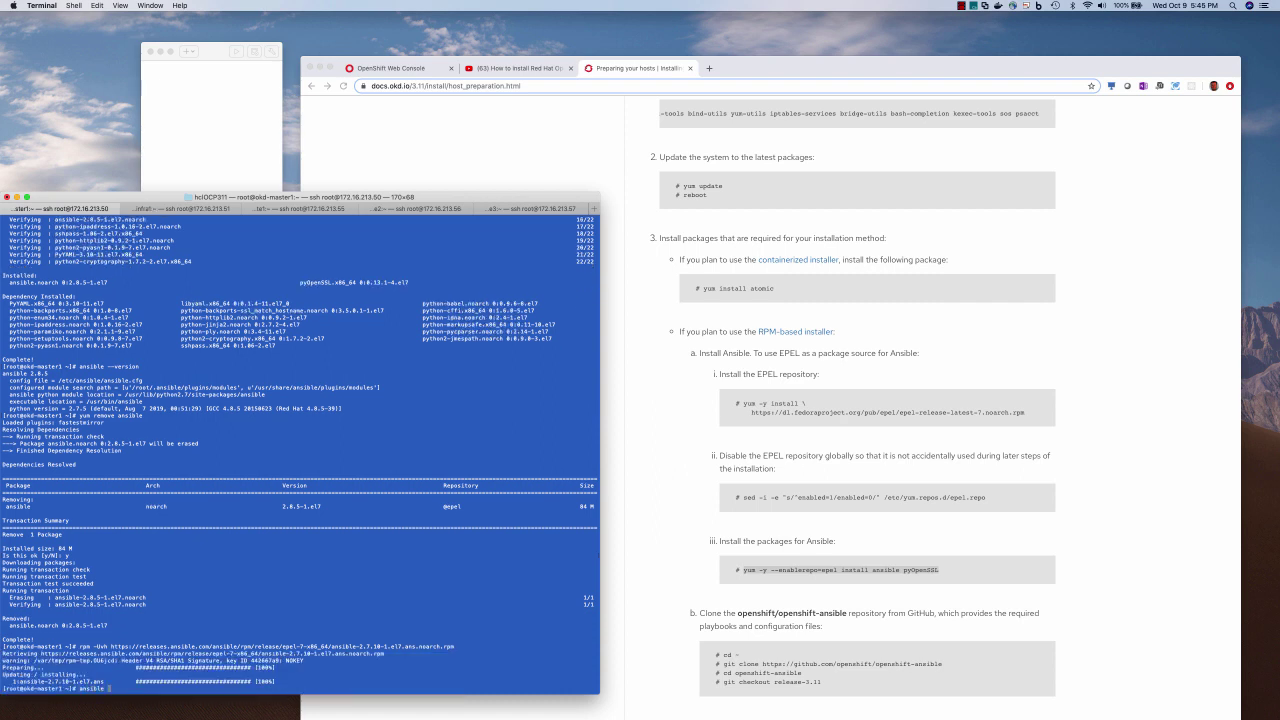
text(--version)
key(Return)
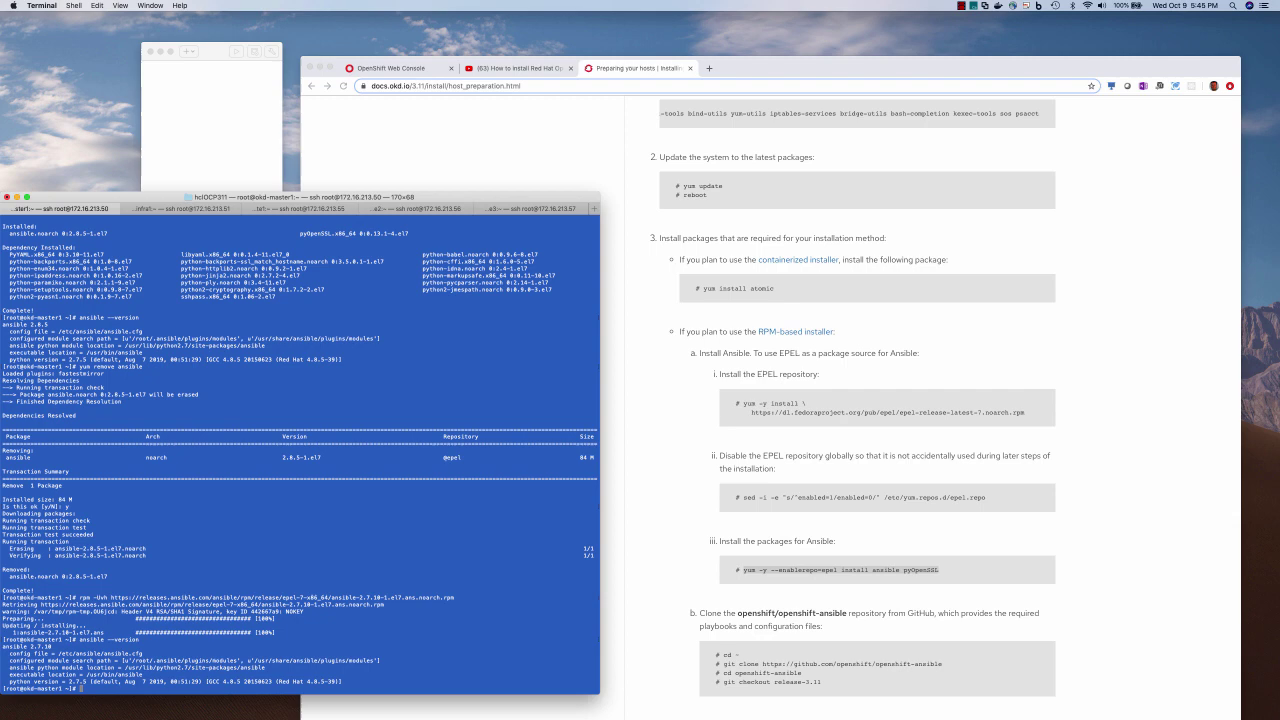
click(830, 440)
scroll(830, 440, down, 5)
Clone openshift-ansible on its release- branch, enable and start docker.service, then open /etc/ansible/hosts
click(830, 440)
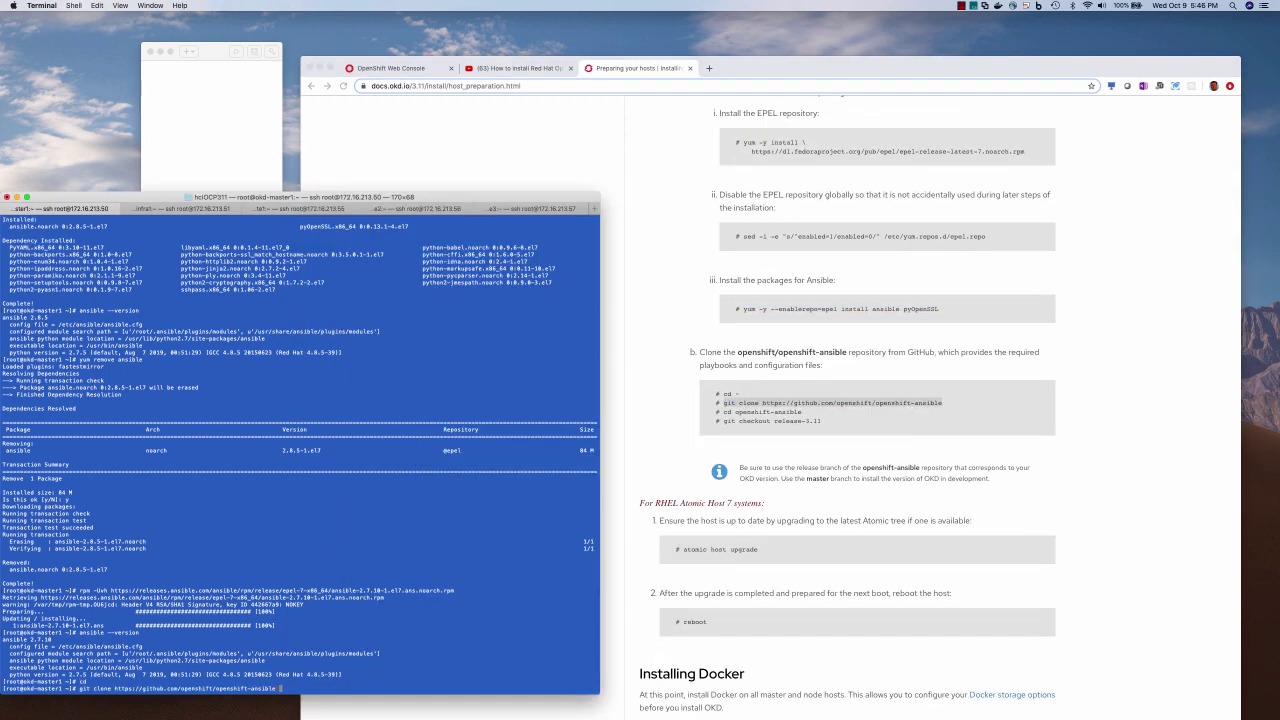
text(-b )
text(release-)
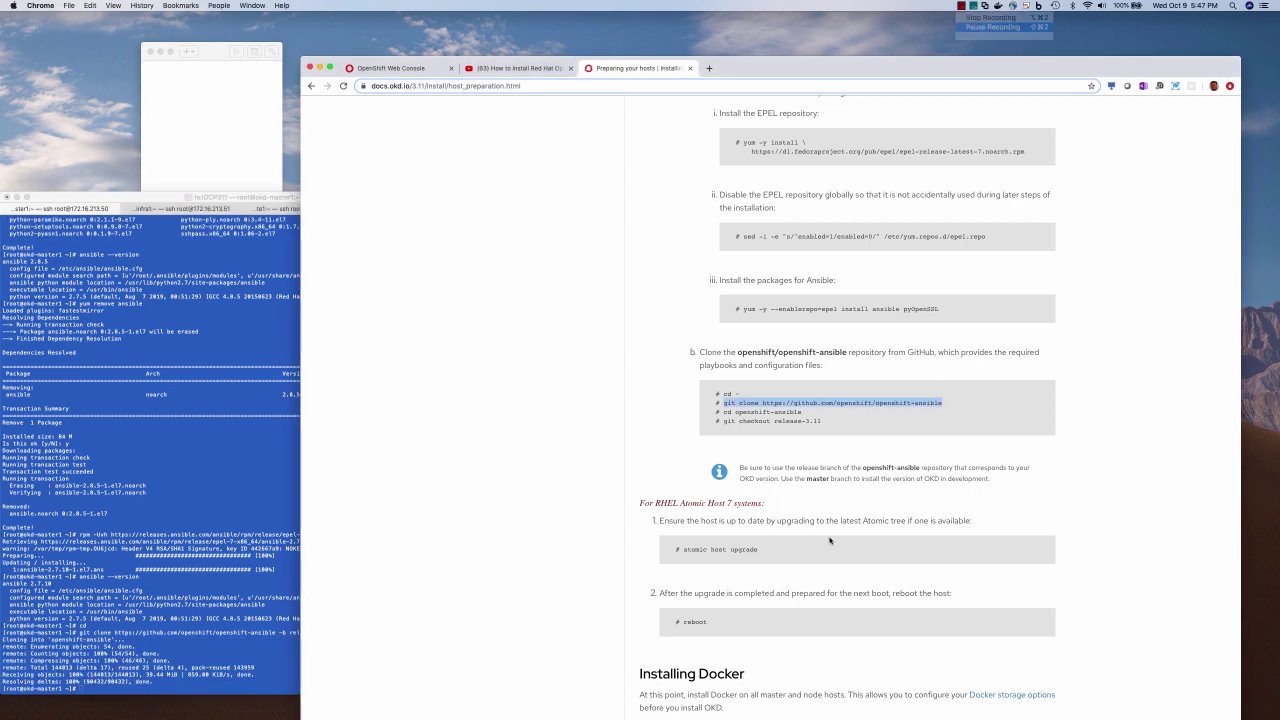
scroll(829, 541, down, 5)
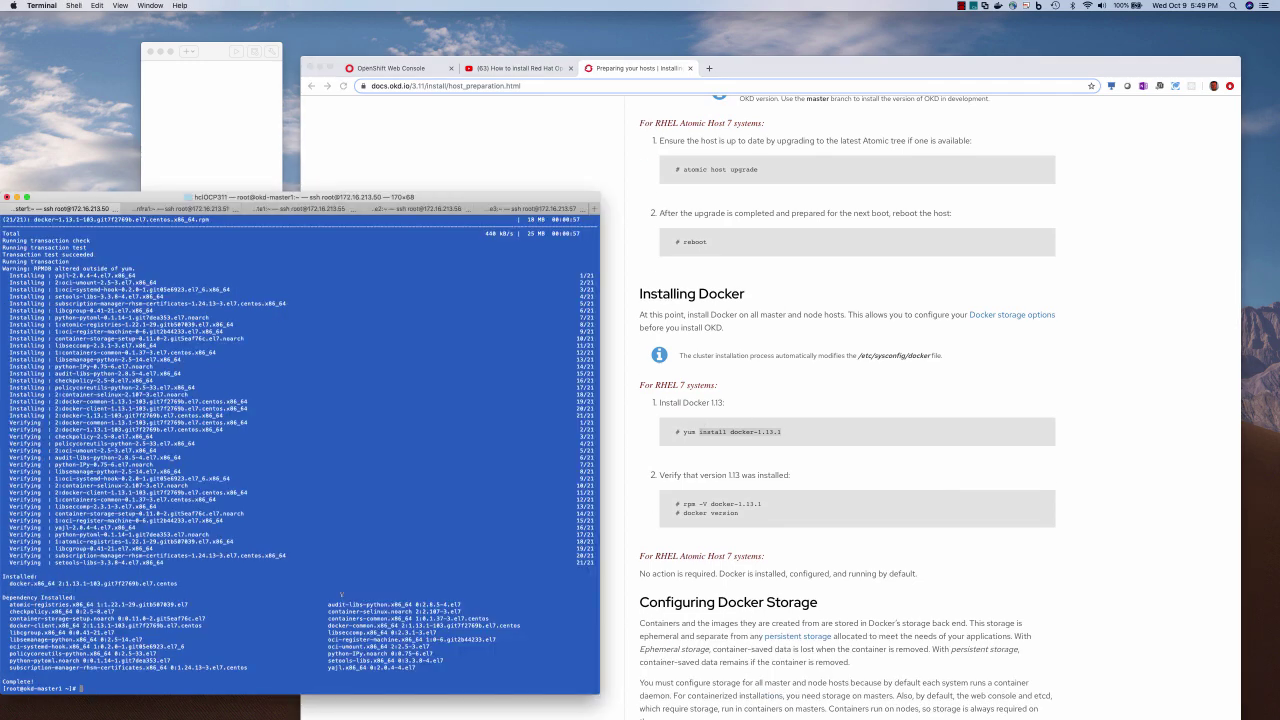
text(systemctl enable docker.service --now)
key(Return)
key(Return)
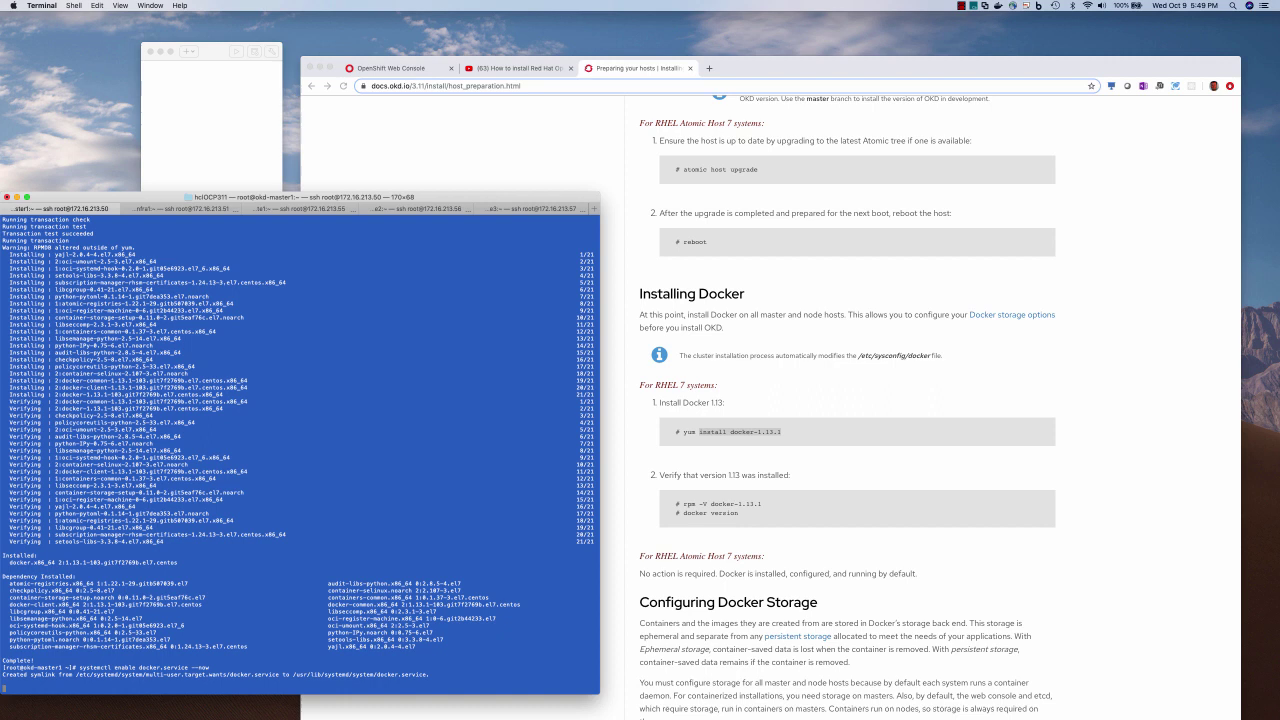
text(vi /etc/ansible/hosts)
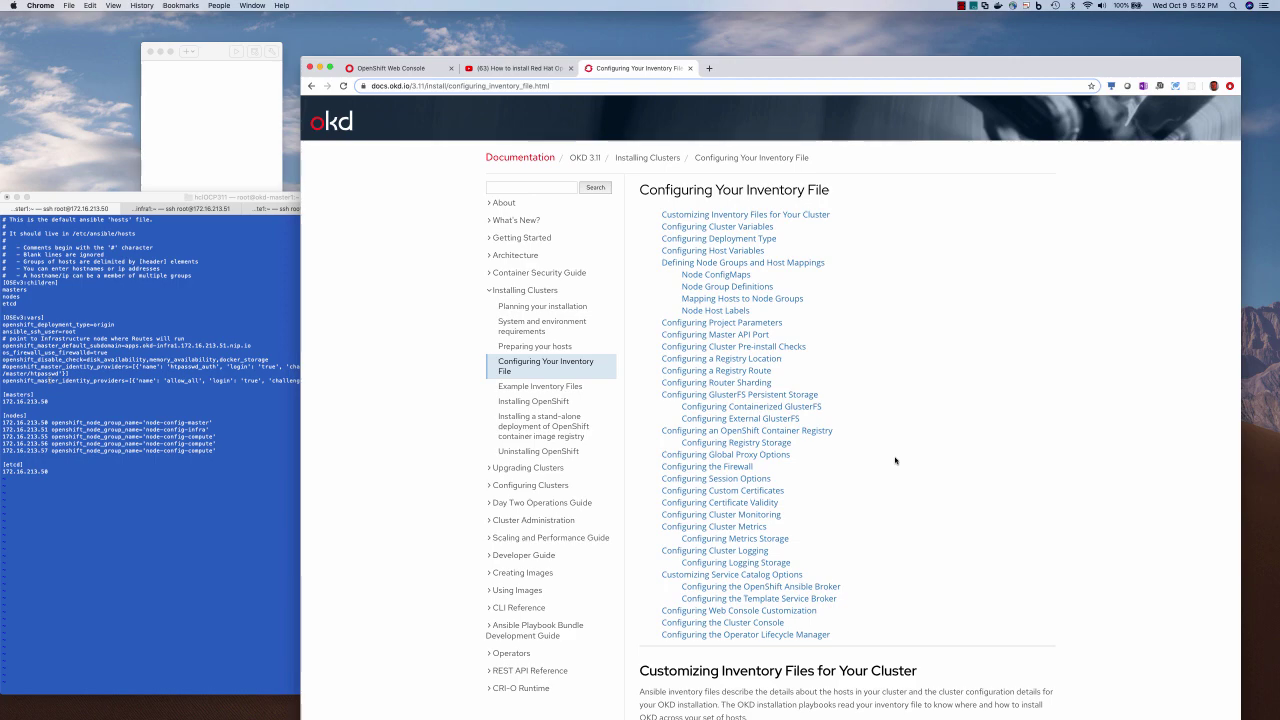
Walk through the inventory's OSEv3 children, masters, nodes and etcd groups and the etcd host
scroll(895, 459, down, 15)
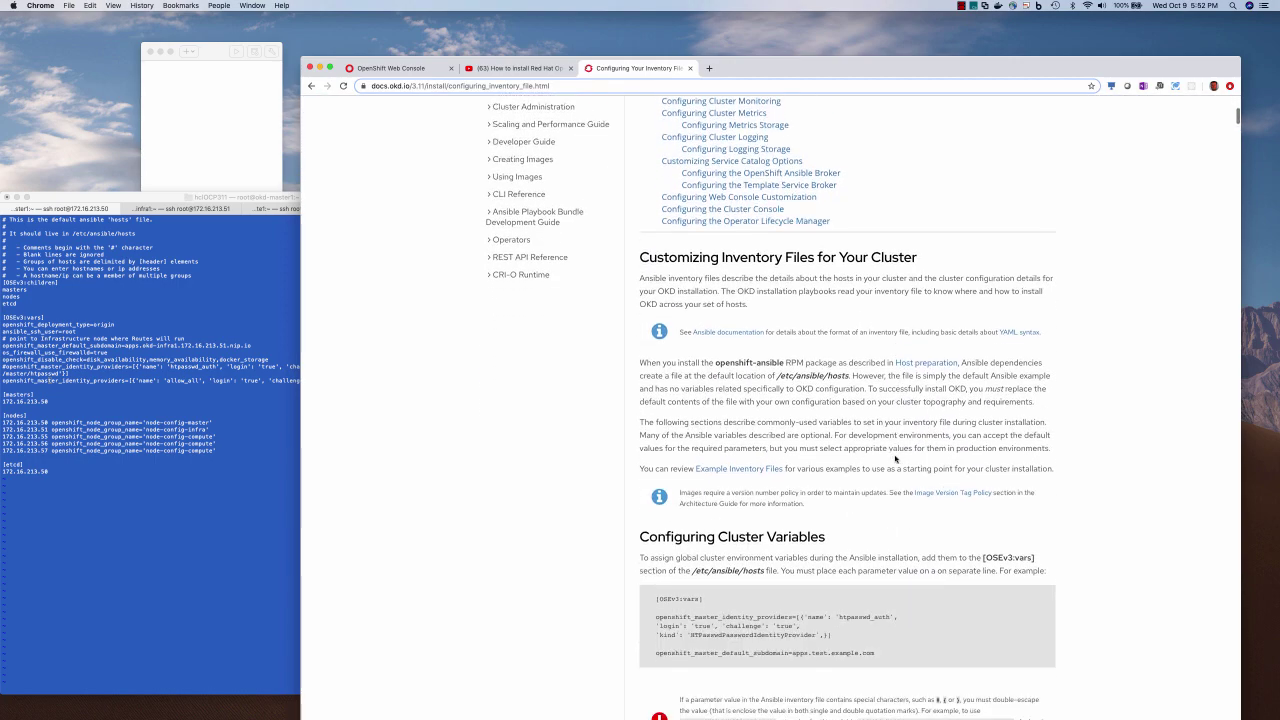
scroll(895, 459, down, 6)
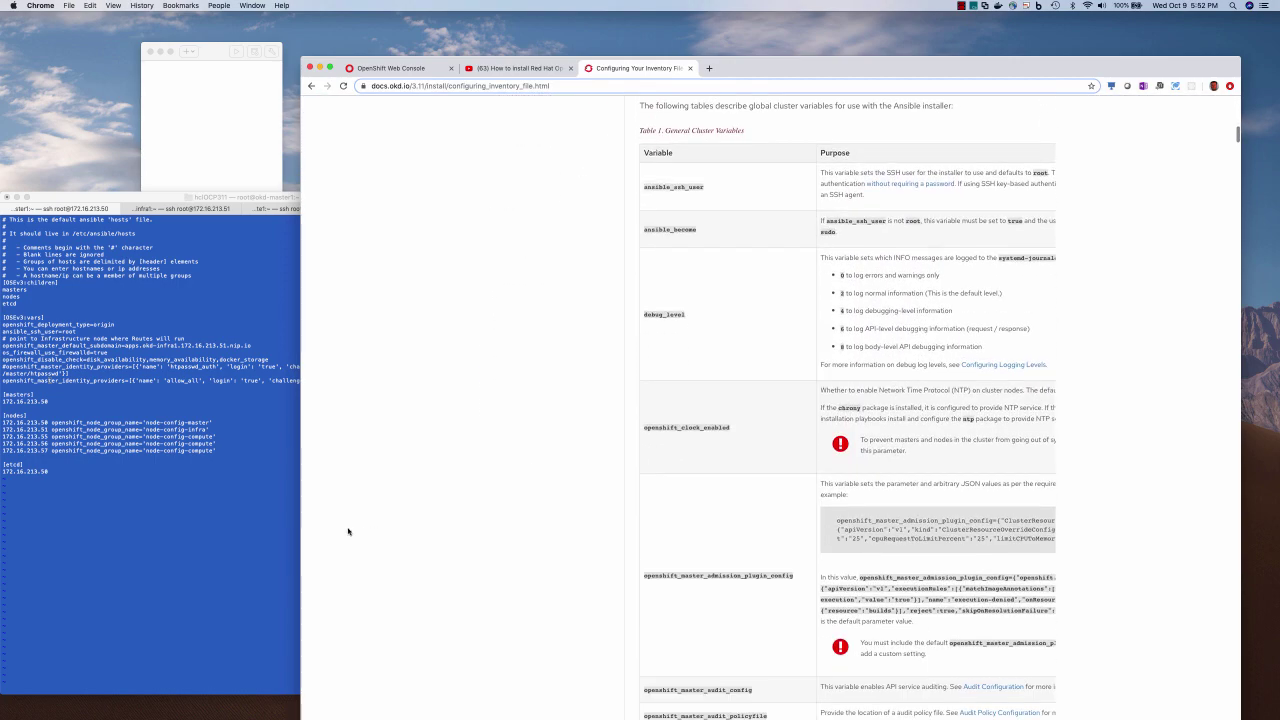
click(186, 507)
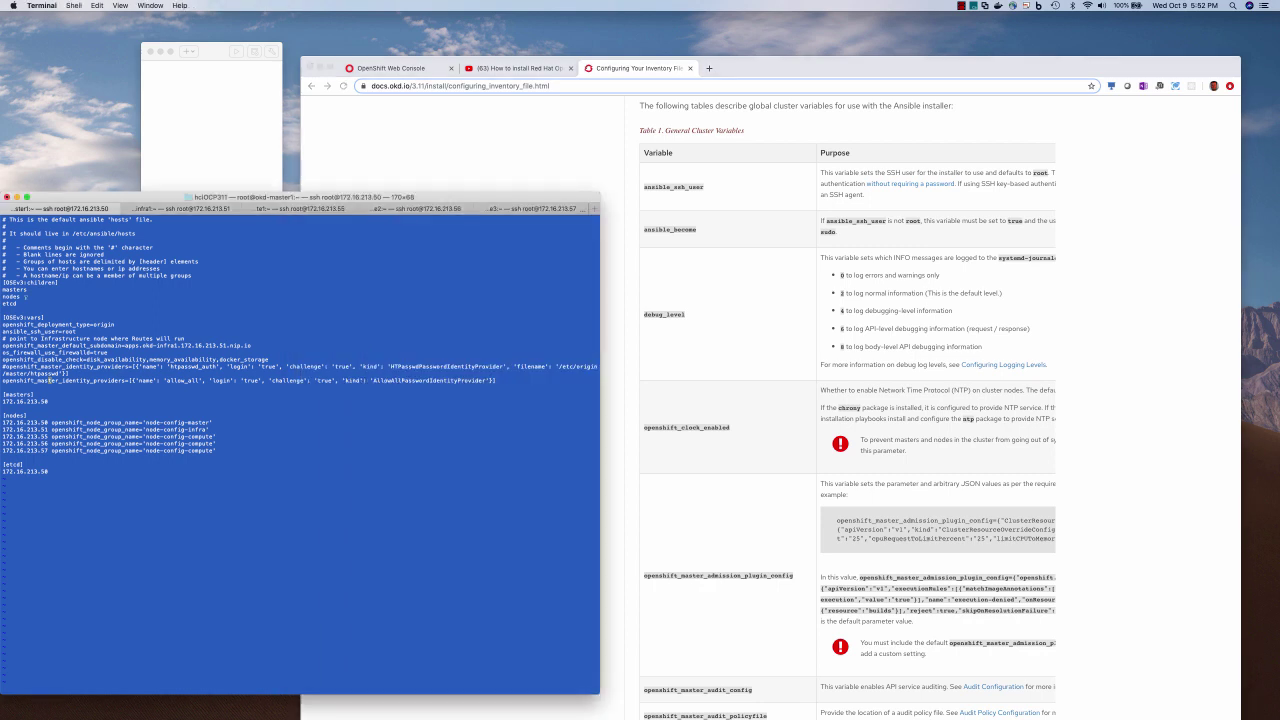
key(shift+v)
drag(22, 301, 3, 289)
double_click(18, 394)
double_click(14, 415)
double_click(14, 464)
double_click(48, 471)
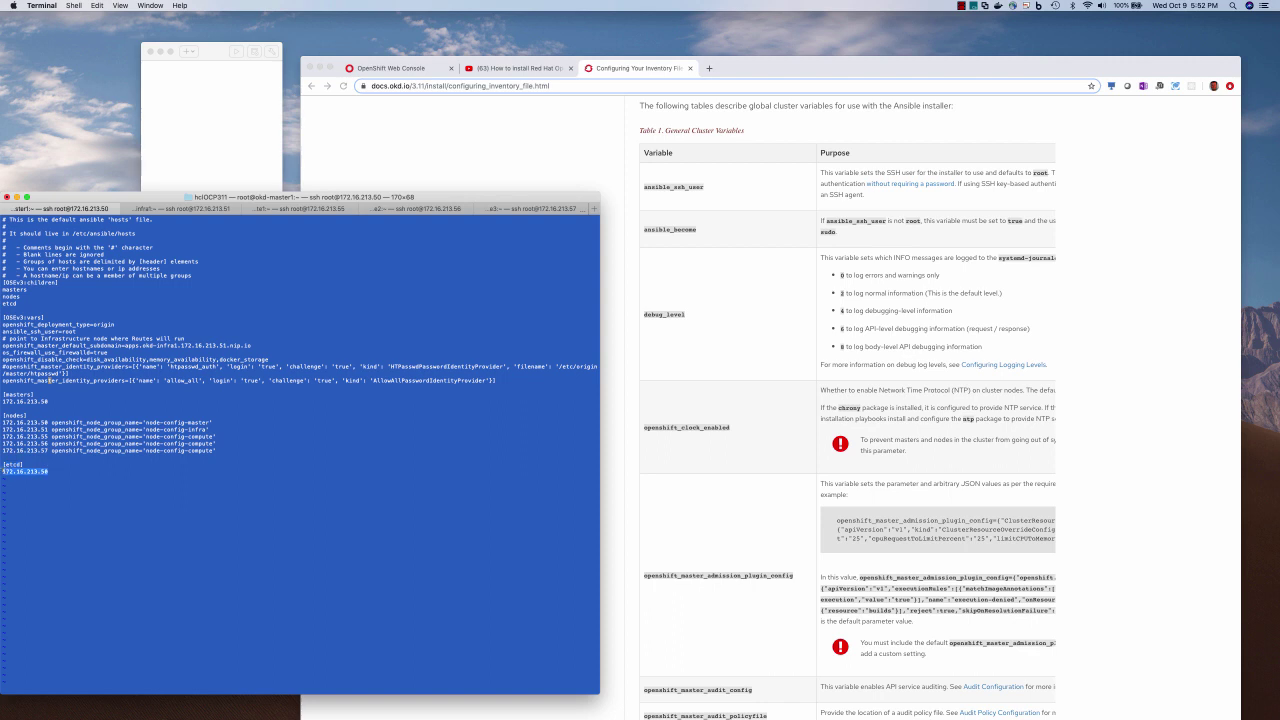
click(48, 380)
Point out node-config-master, the allow_all identity provider, disabled checks and the nip.io apps subdomain
drag(220, 422, 143, 422)
double_click(48, 380)
double_click(181, 380)
drag(268, 358, 87, 359)
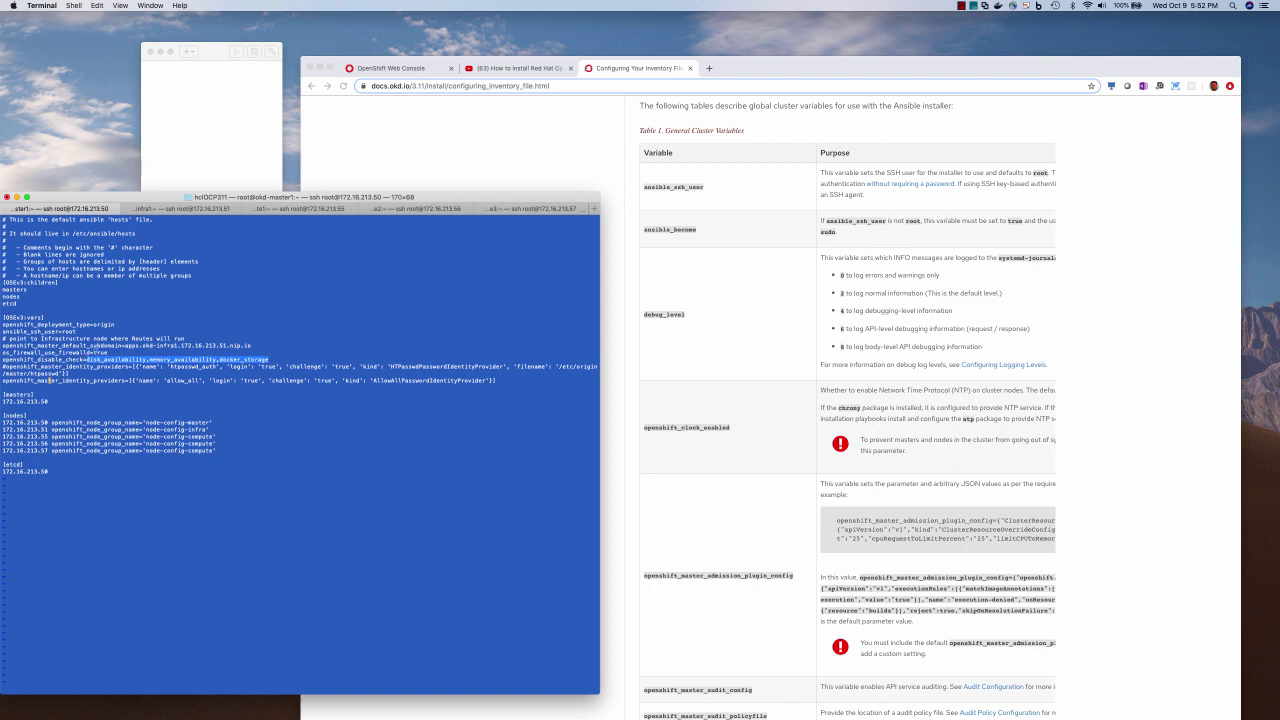
drag(124, 345, 252, 341)
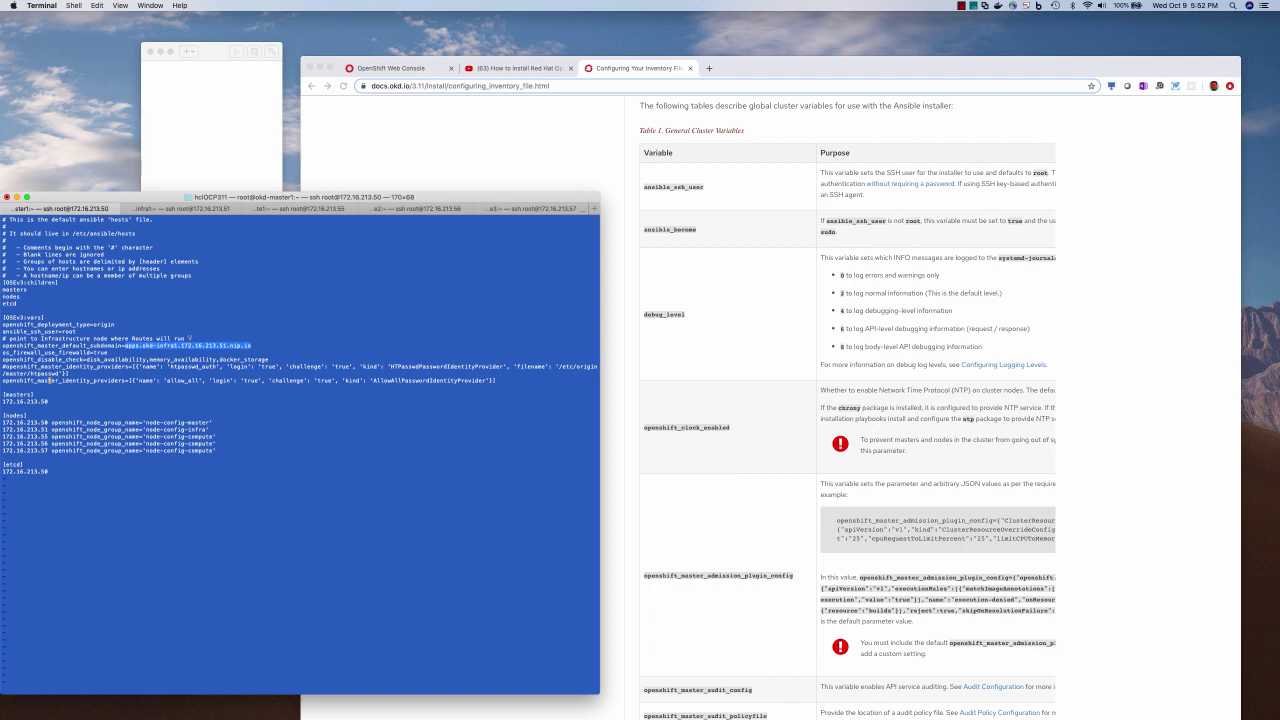
click(97, 331)
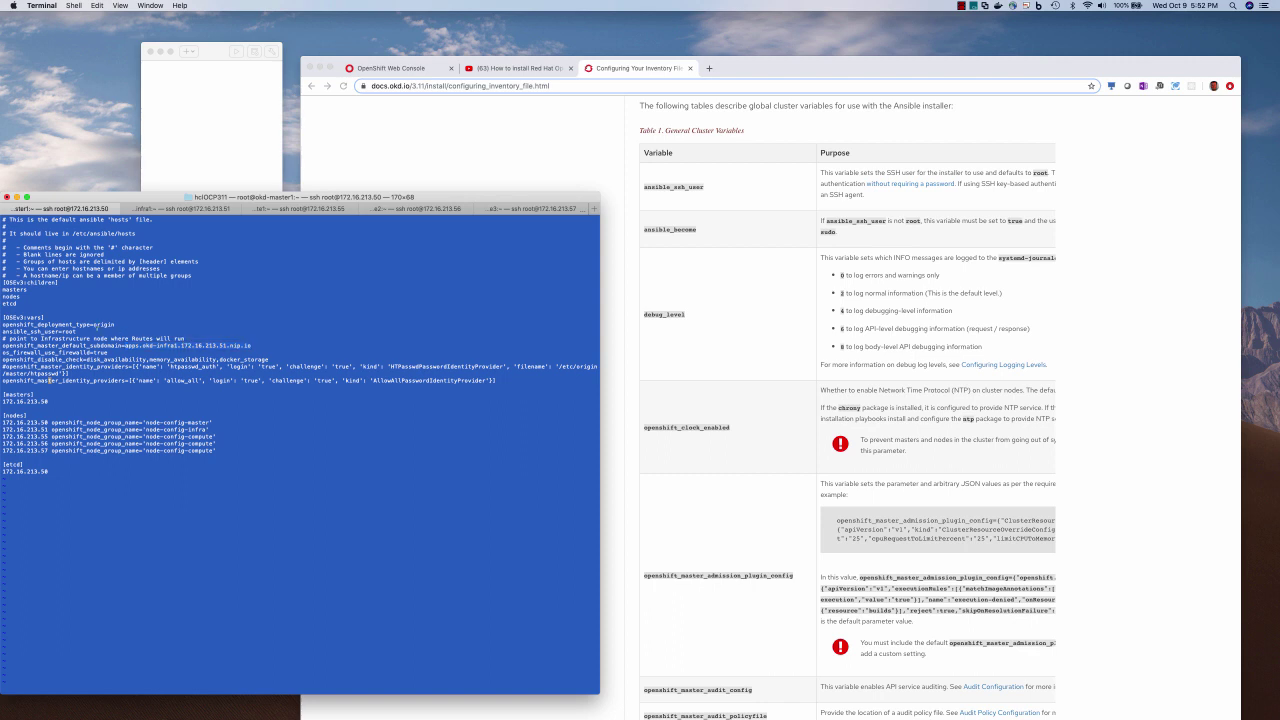
Save the inventory file and ping every inventory host with ansible all -m ping
text(:wq)
key(Return)
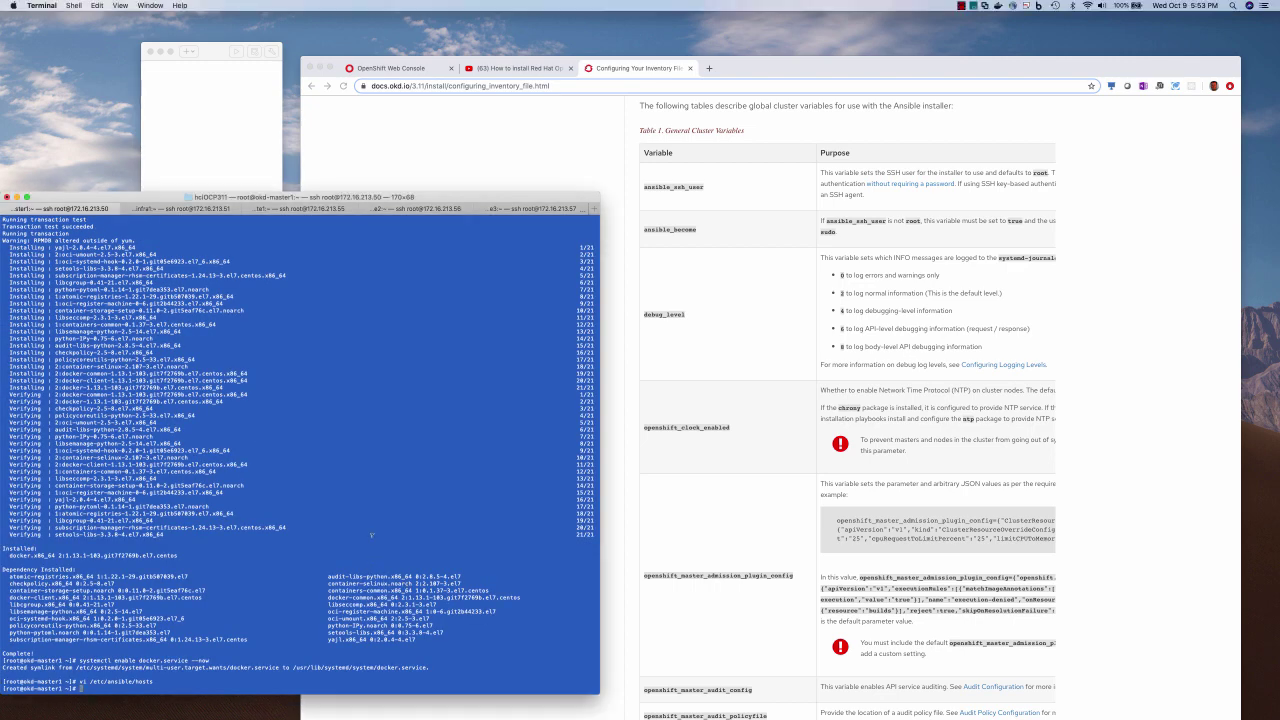
text(ansible all -m ping)
key(Return)
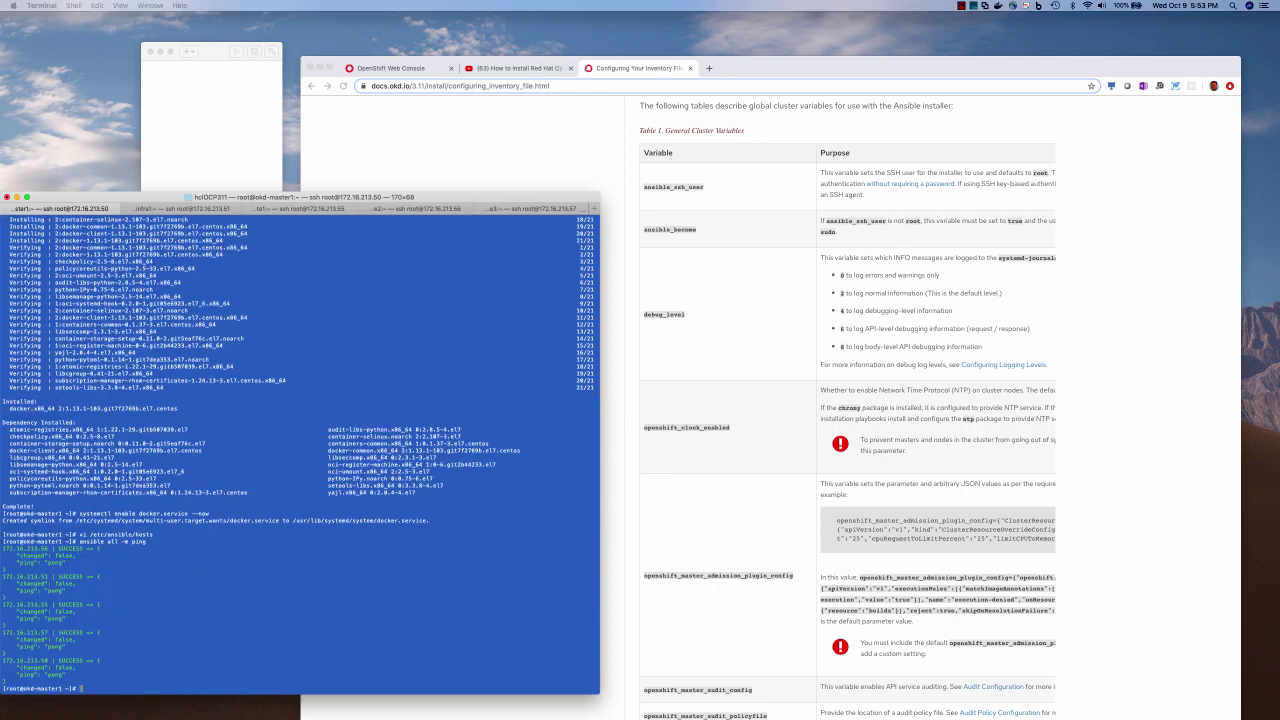
Check the working directory, then start the prerequisites.yml playbook
click(457, 562)
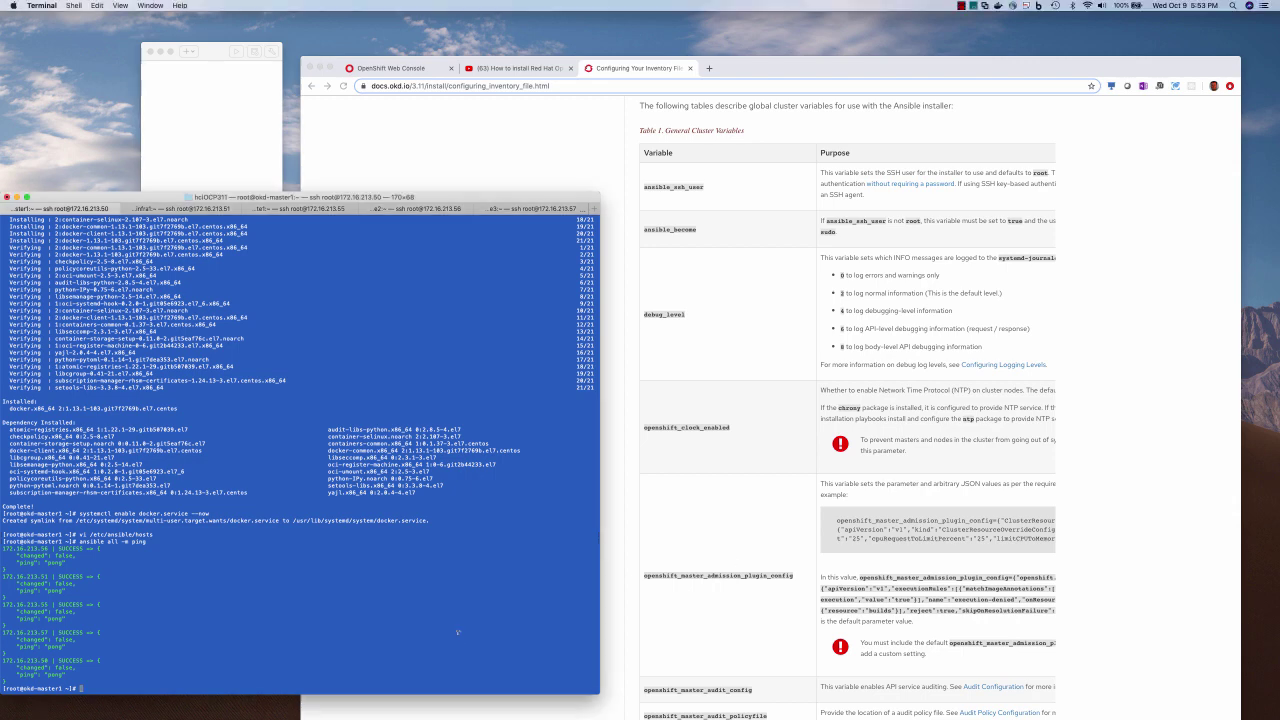
text(pwd)
key(Return)
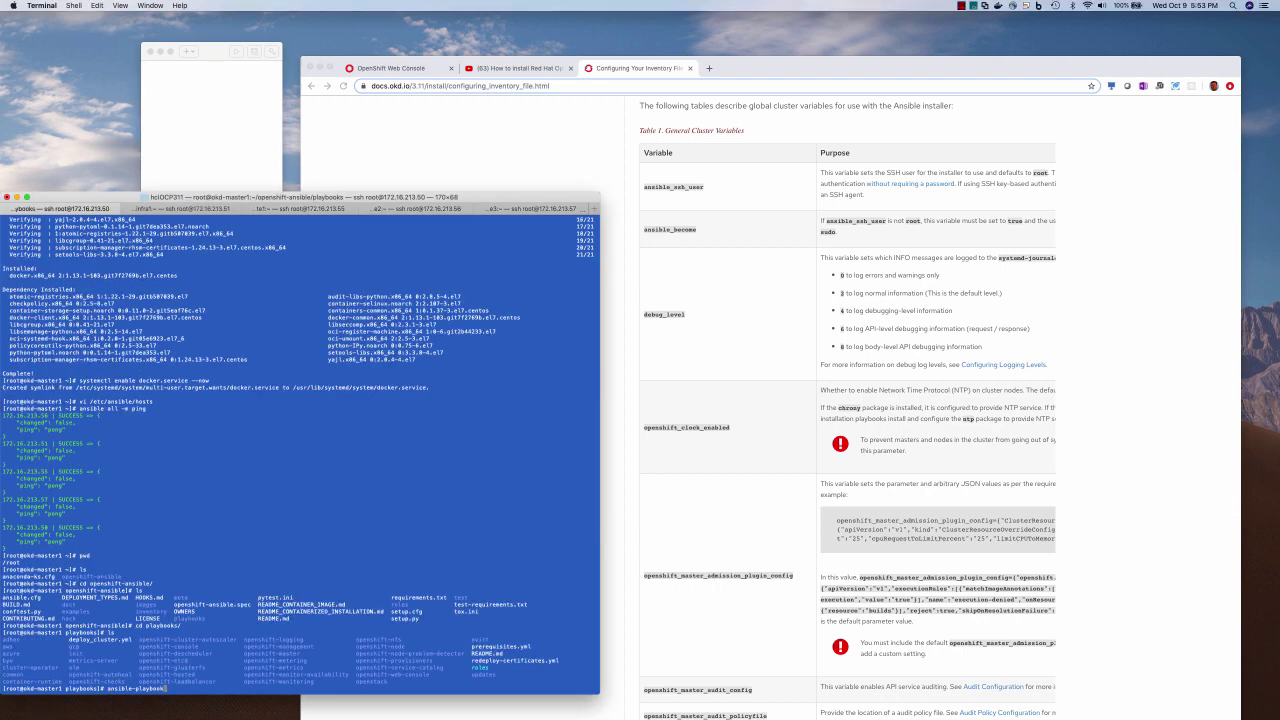
text(pre)
key(Tab)
key(Return)
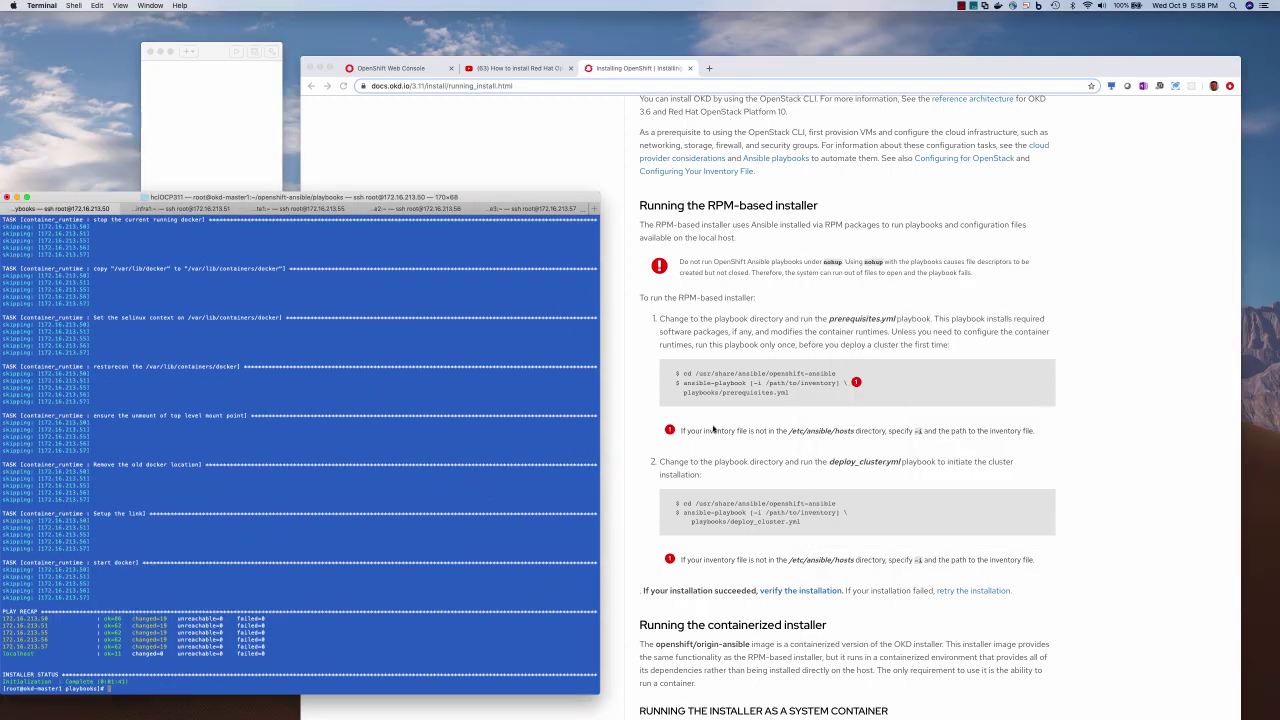
Check in Terminal that the first node reports version v1.11.0
click(713, 428)
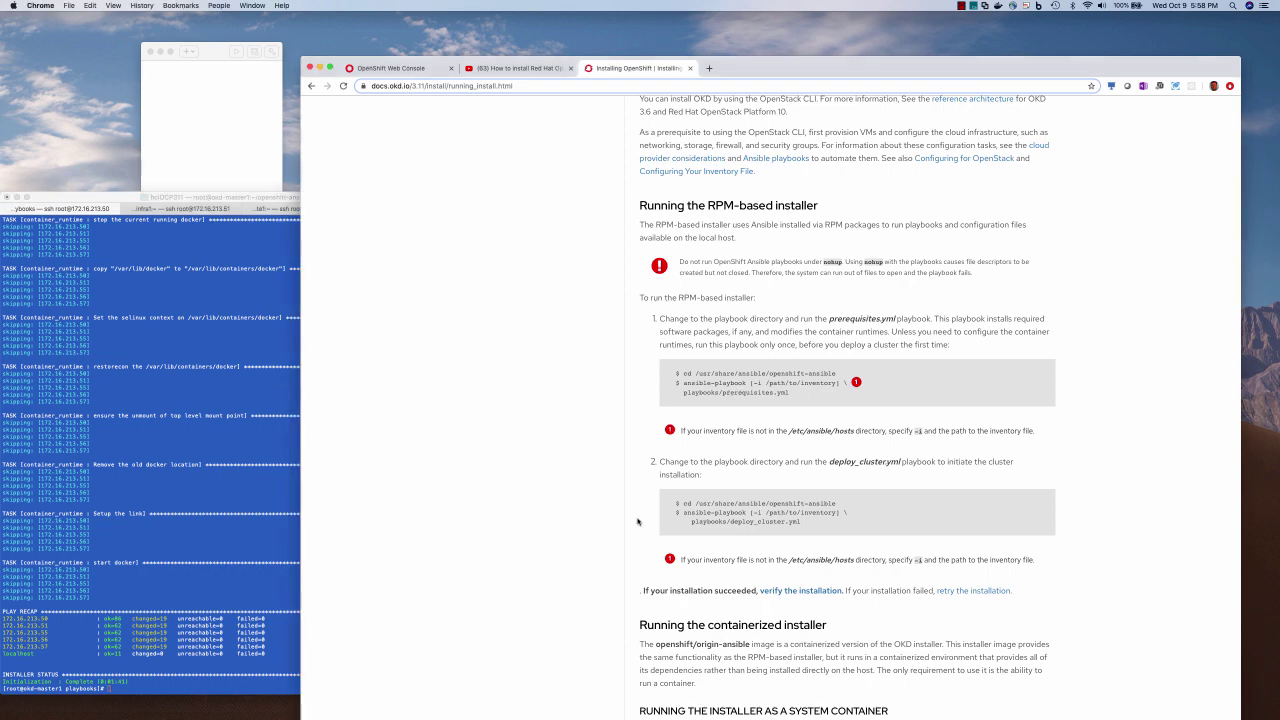
click(223, 557)
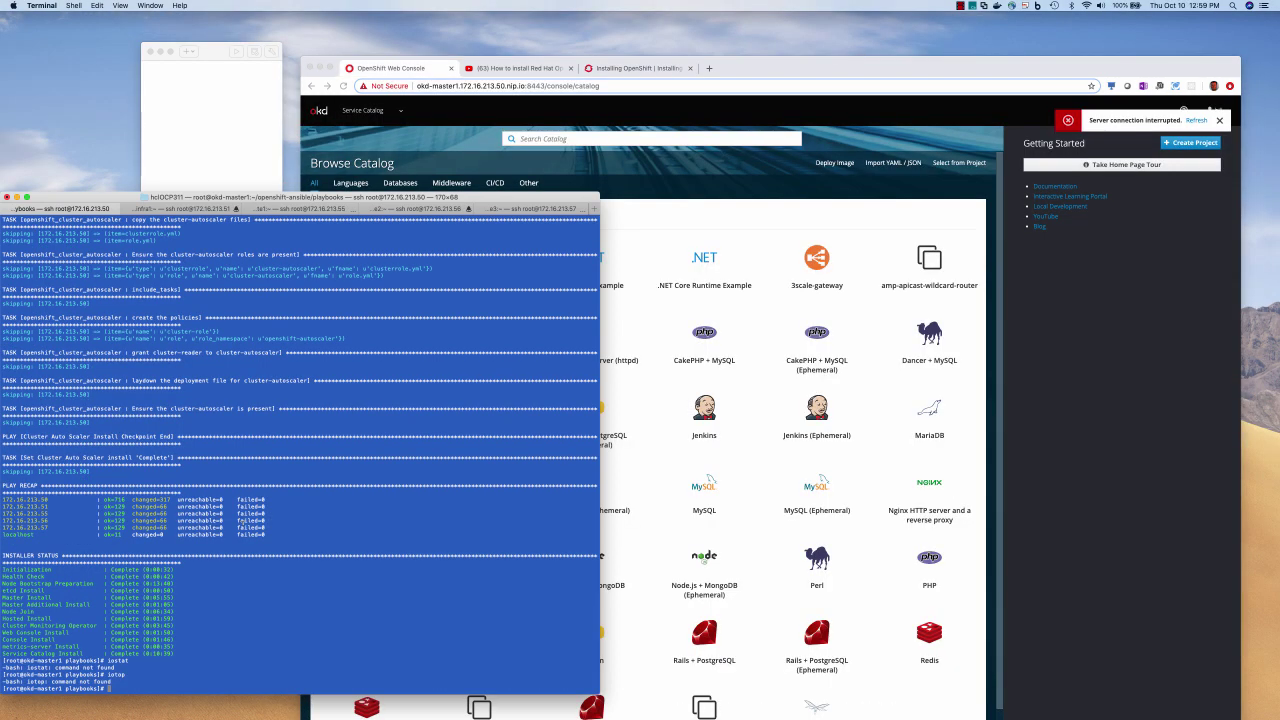
text(oc lo)
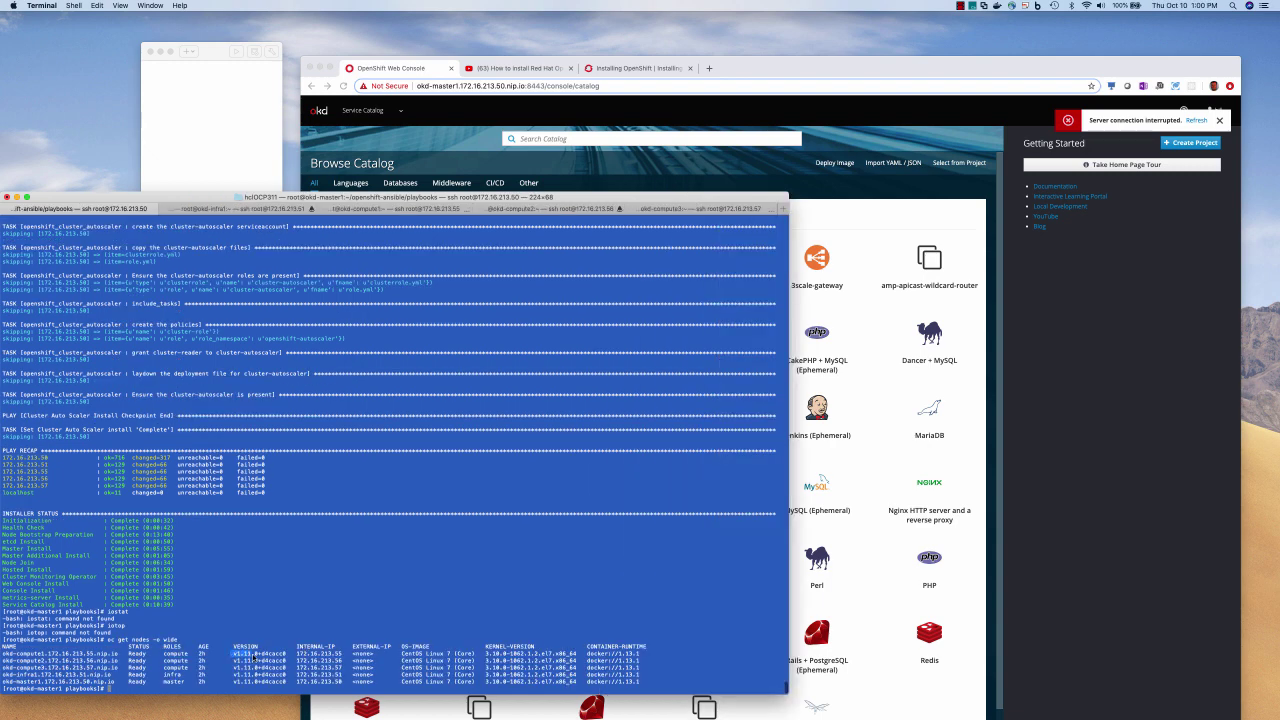
drag(232, 655, 255, 655)
Reload the web console, get past the certificate warning, and log in as admin
click(467, 86)
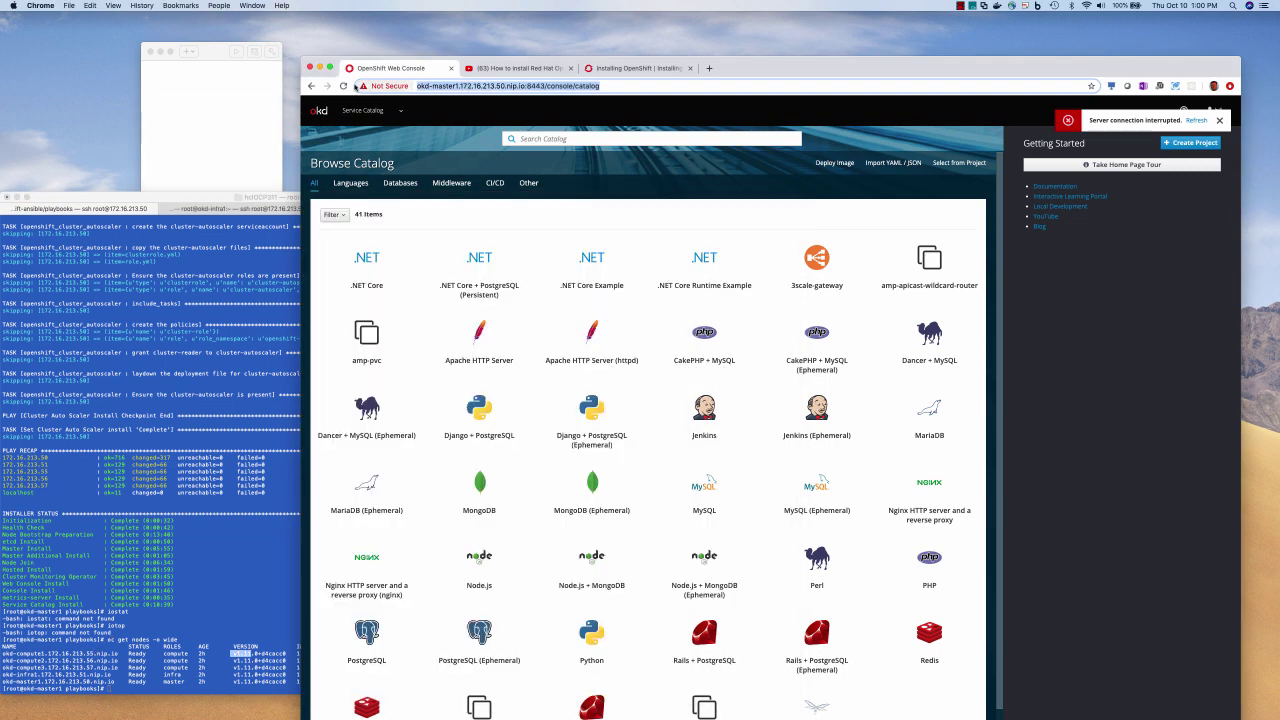
click(343, 86)
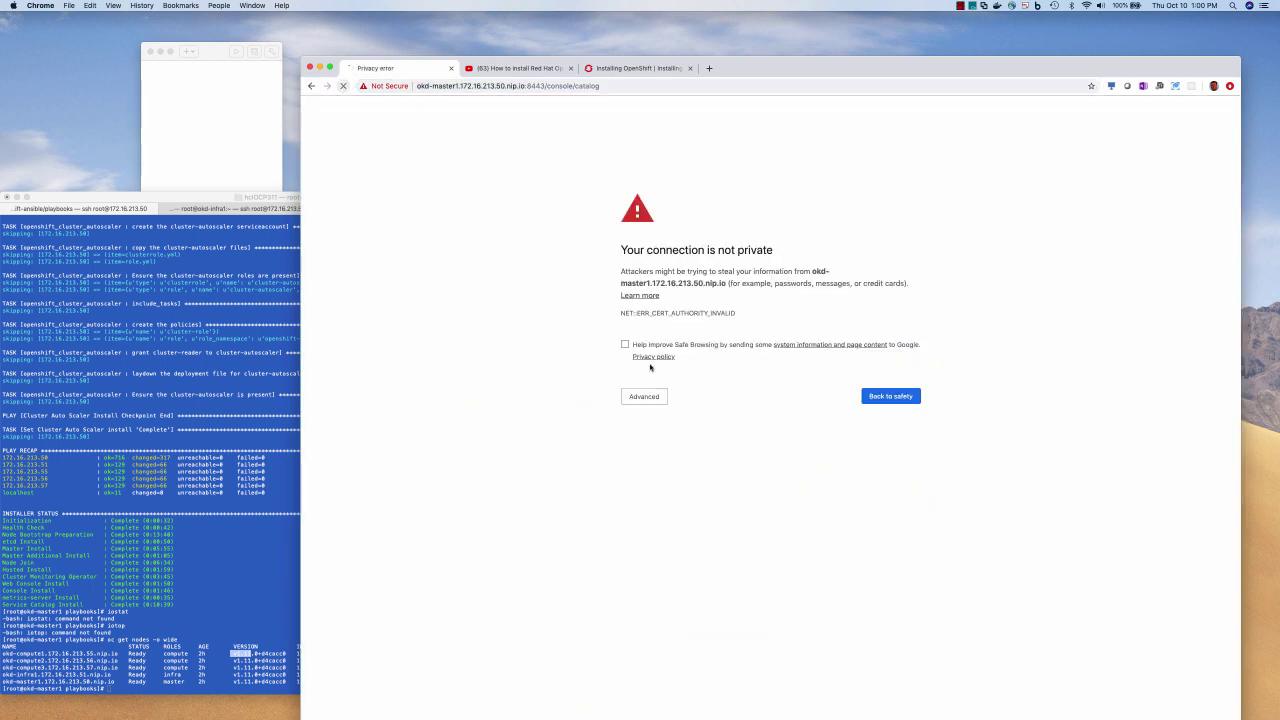
click(645, 396)
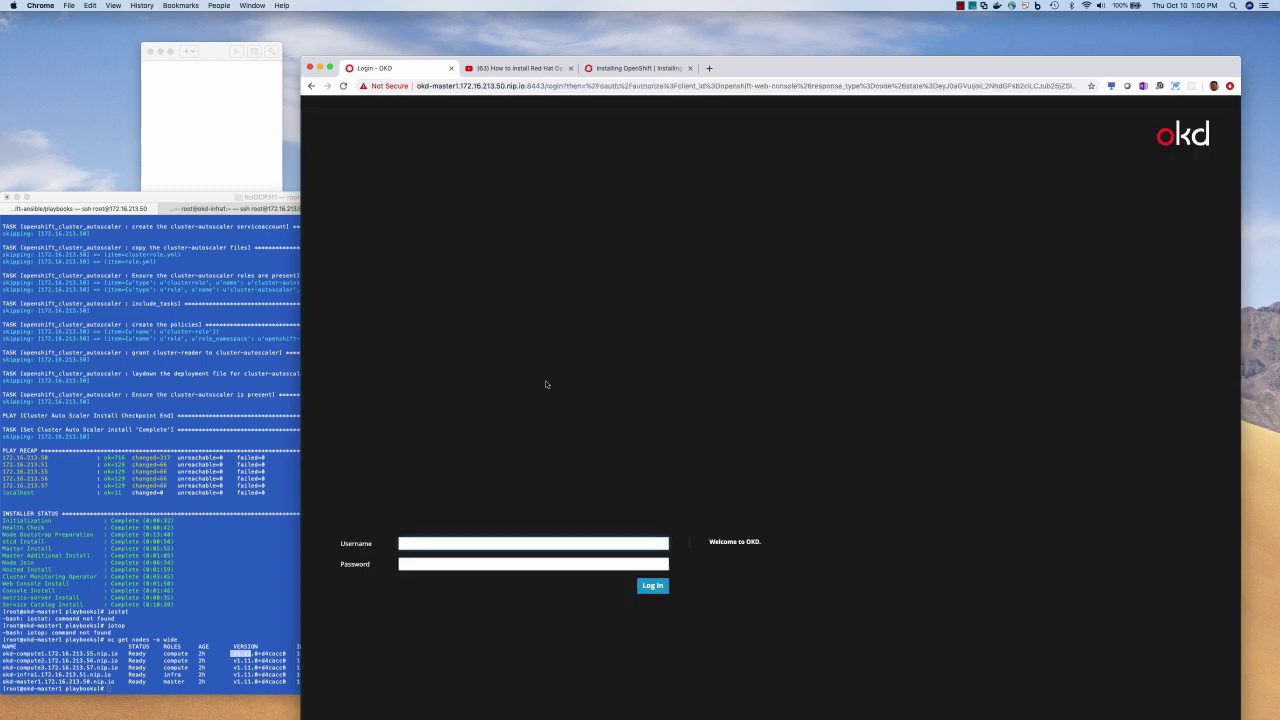
click(449, 542)
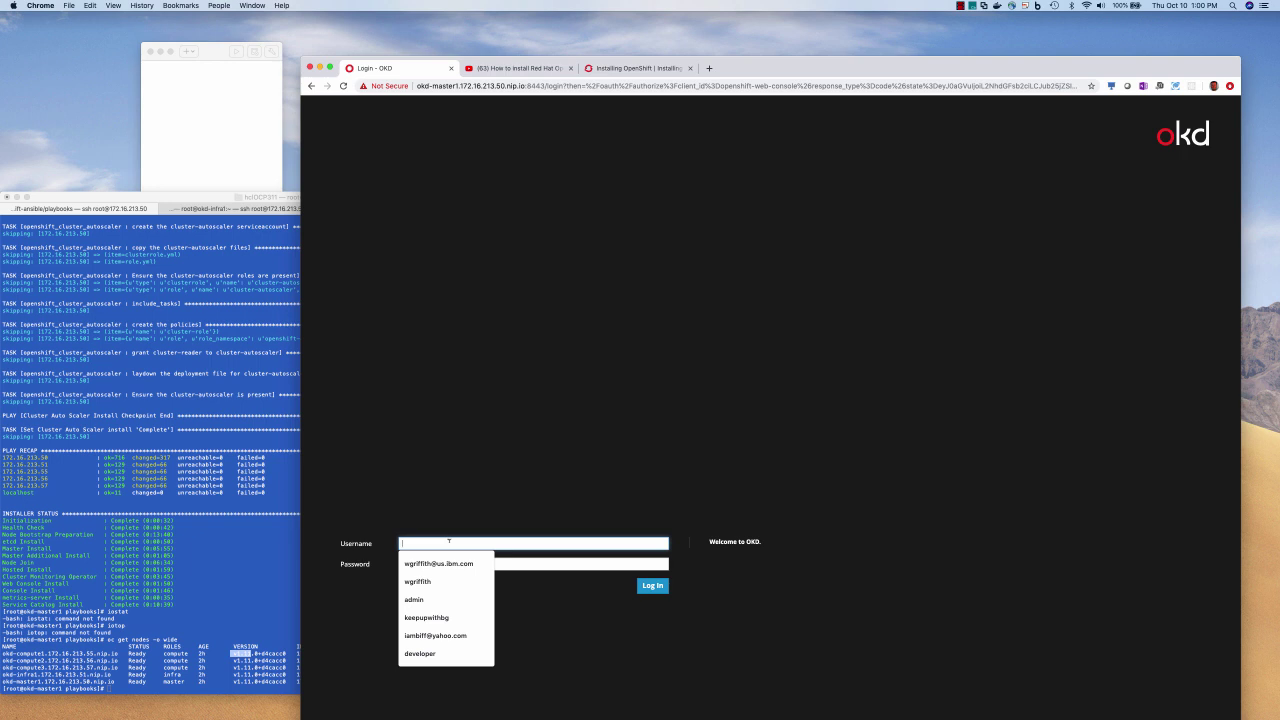
text(admin)
click(533, 564)
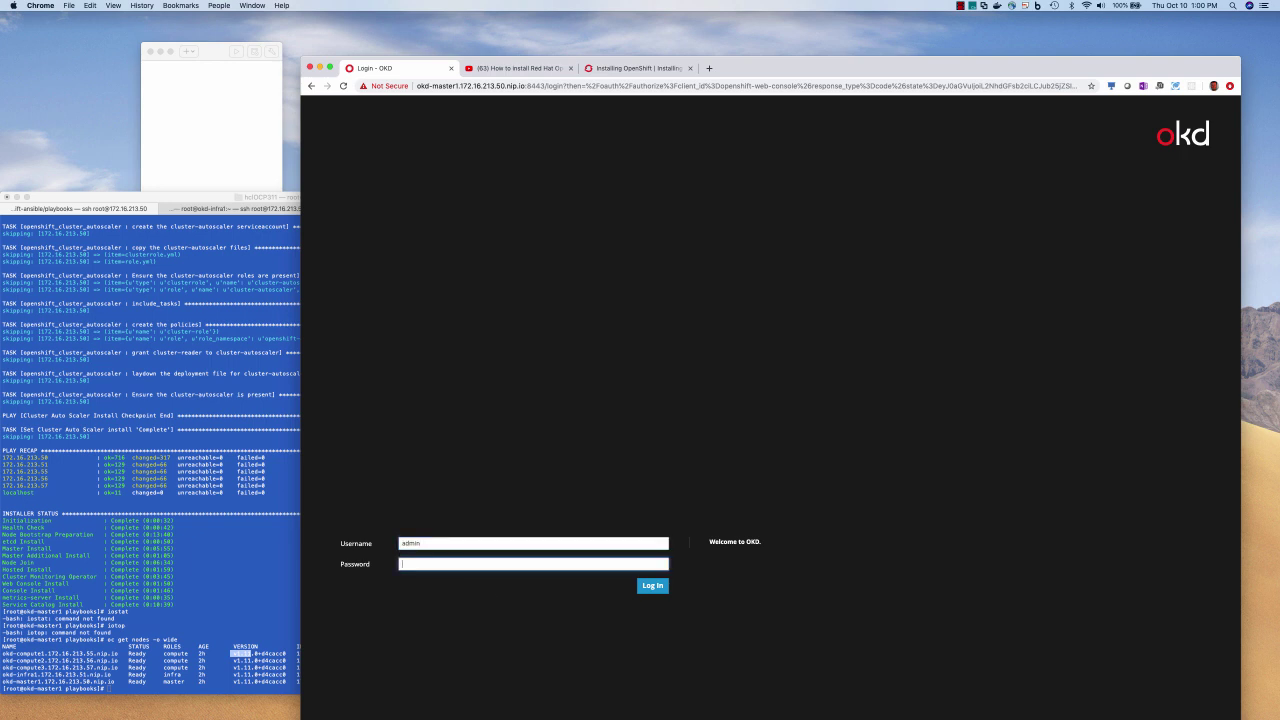
key(Return)
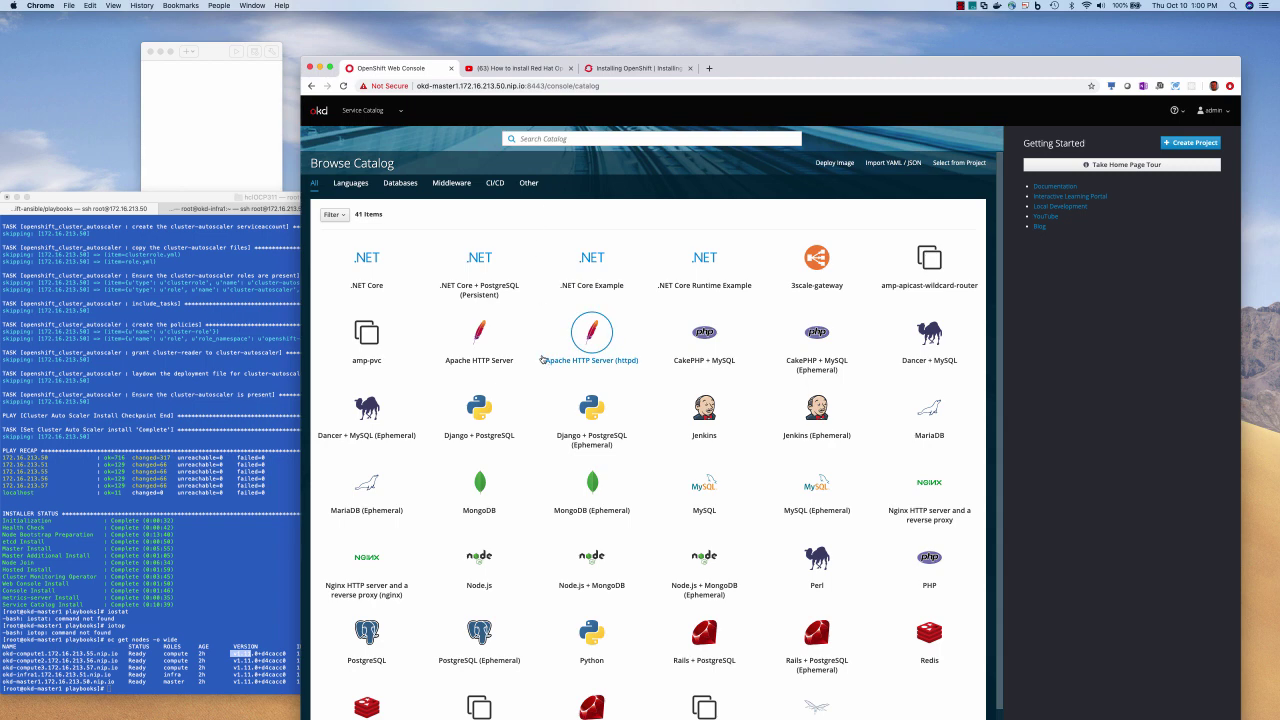
Switch the web console to the Cluster Console view
click(395, 116)
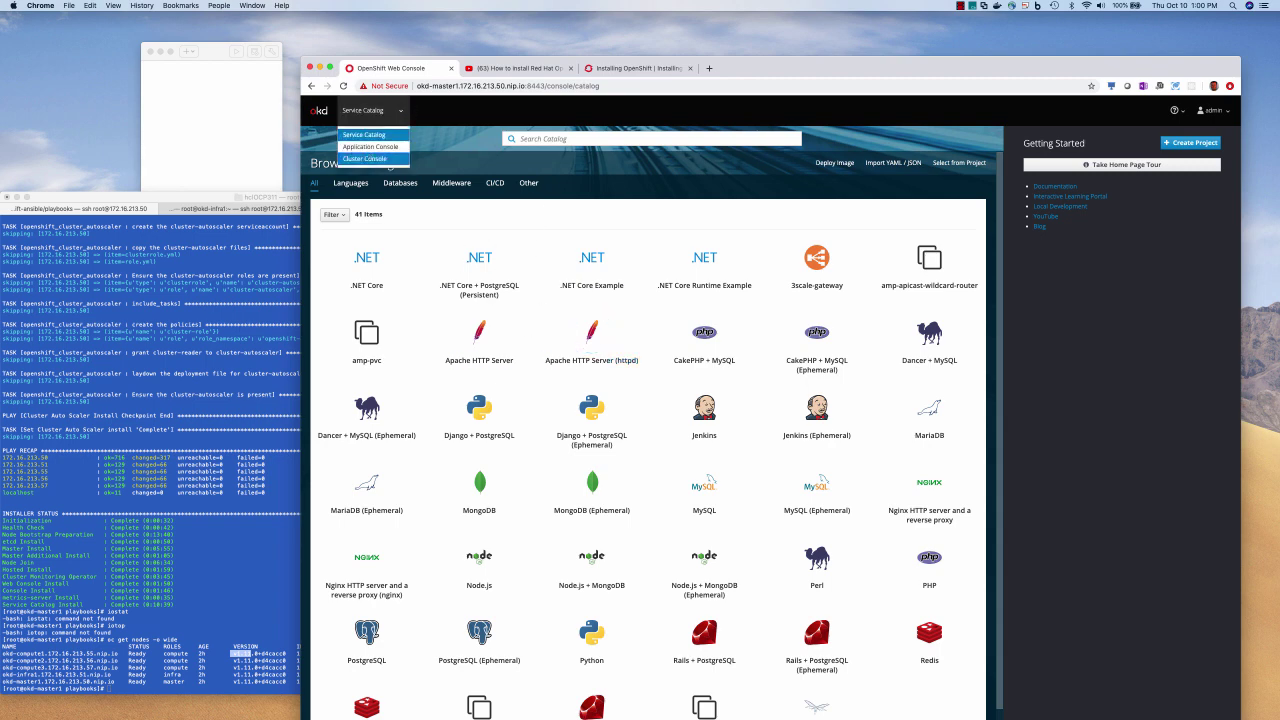
click(365, 158)
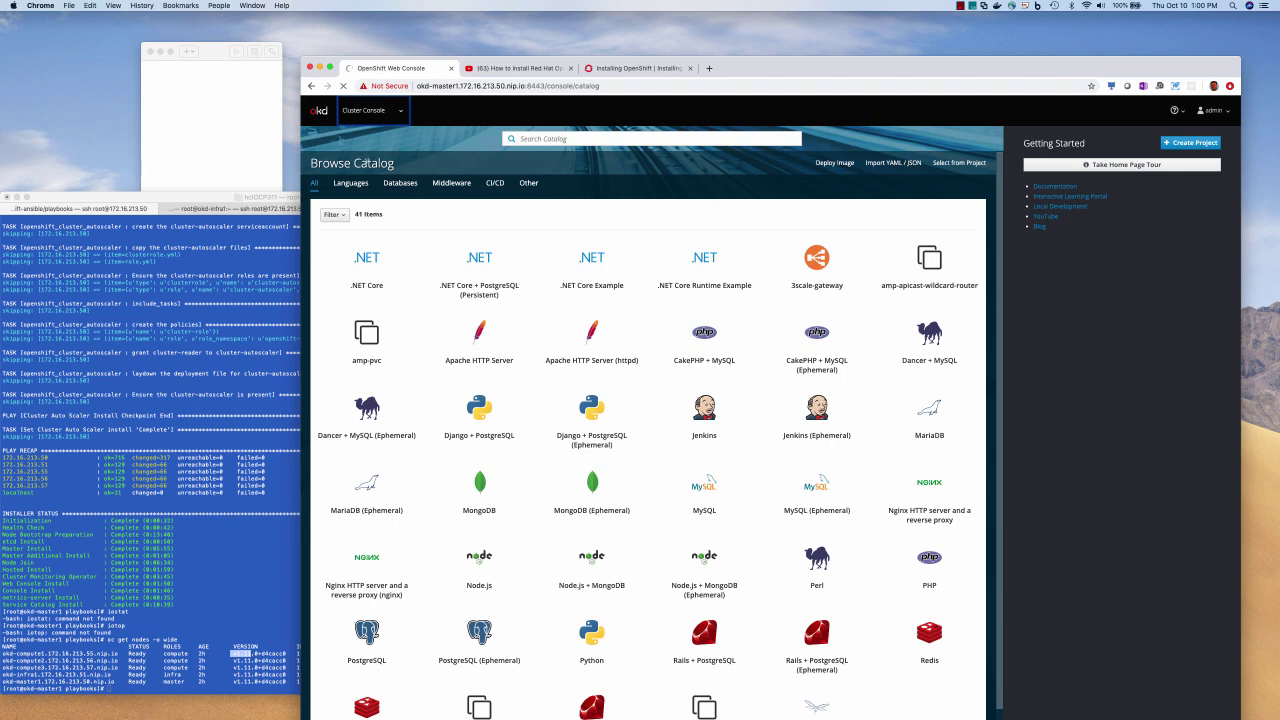
click(192, 427)
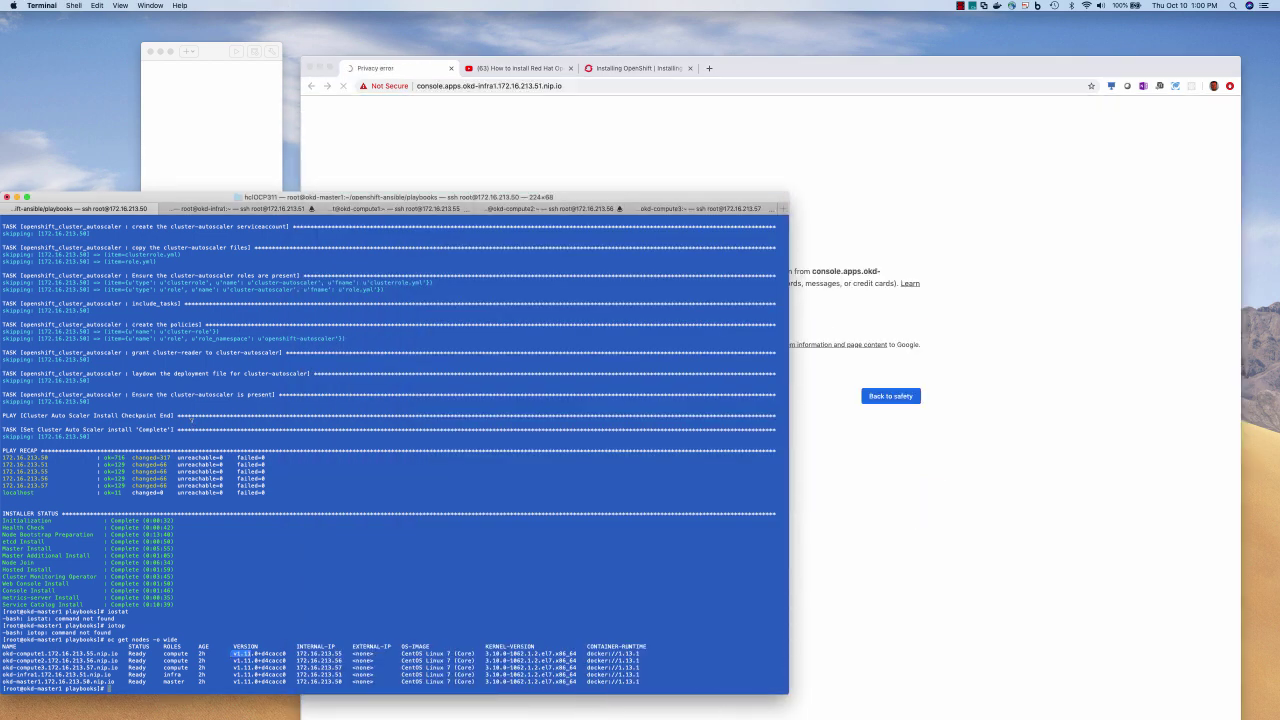
View oc adm policy help, then grant the cluster-admin role to user admin
text(oc adm policy -h)
key(Return)
text(oc adm policy add-cluster-role-to-user cluster-admin admin)
key(Return)
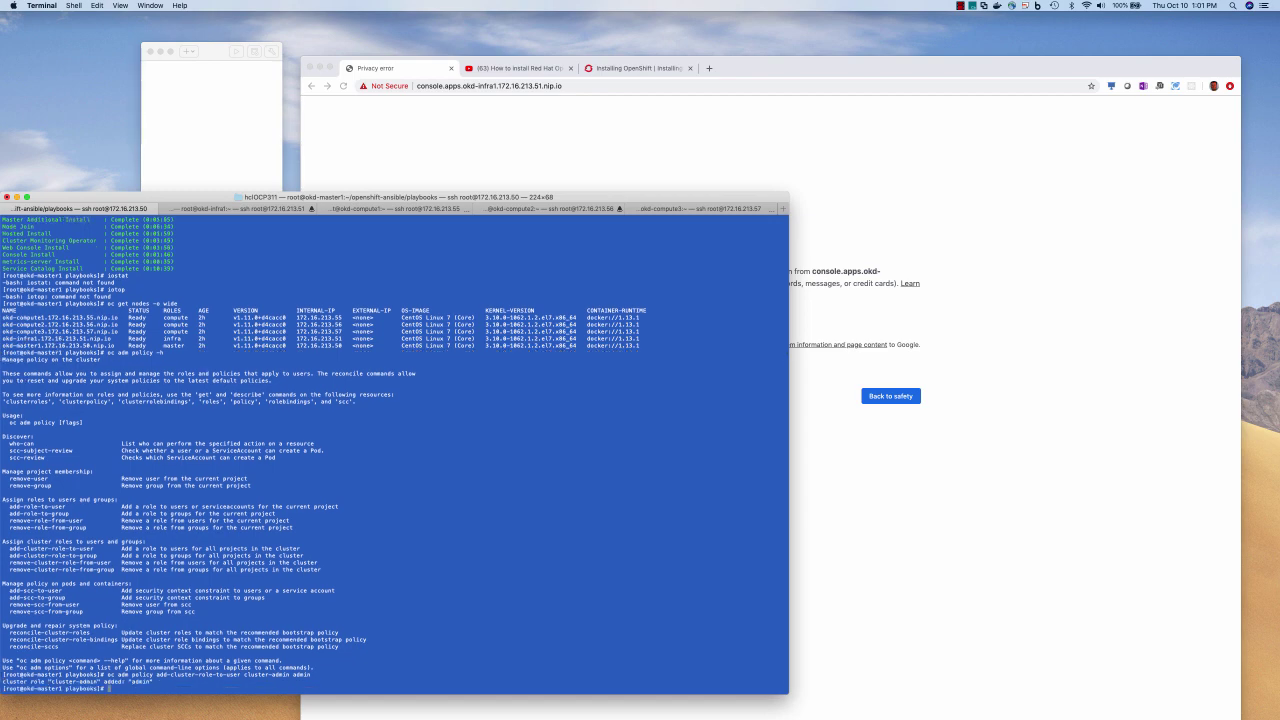
Reload the web console and switch to the Application Console to list all projects
click(344, 87)
click(160, 615)
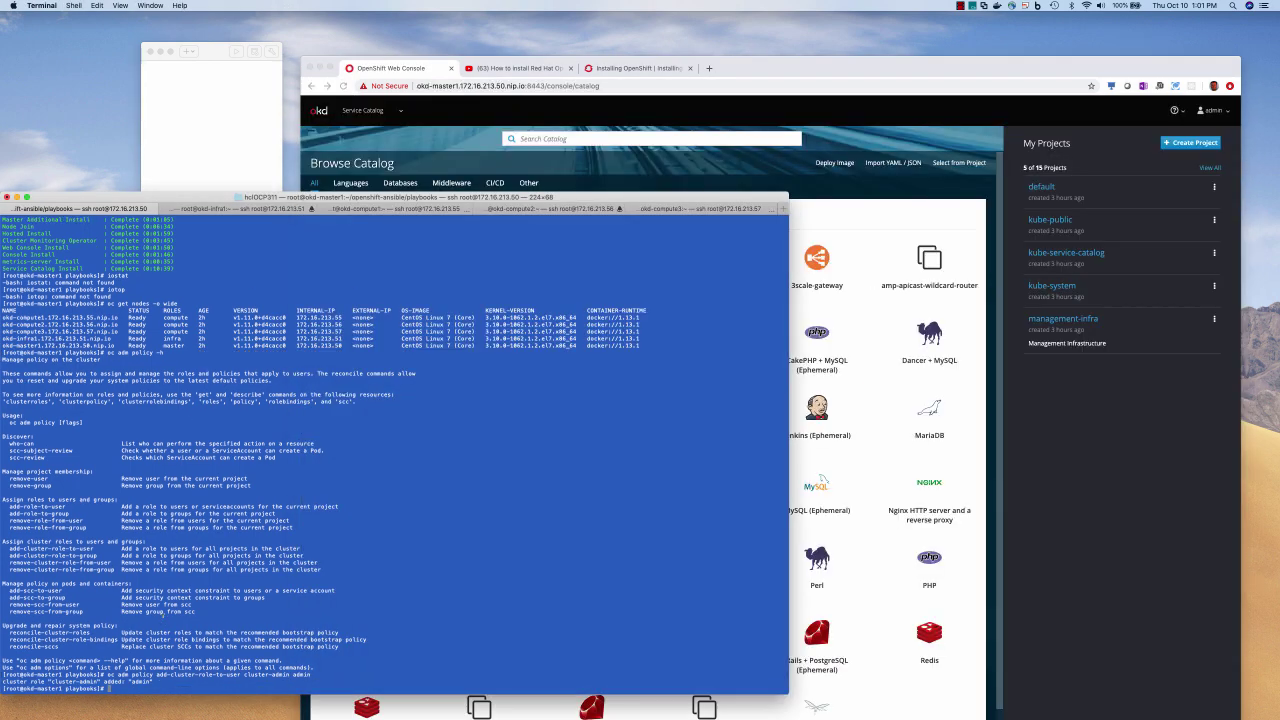
drag(106, 674, 270, 674)
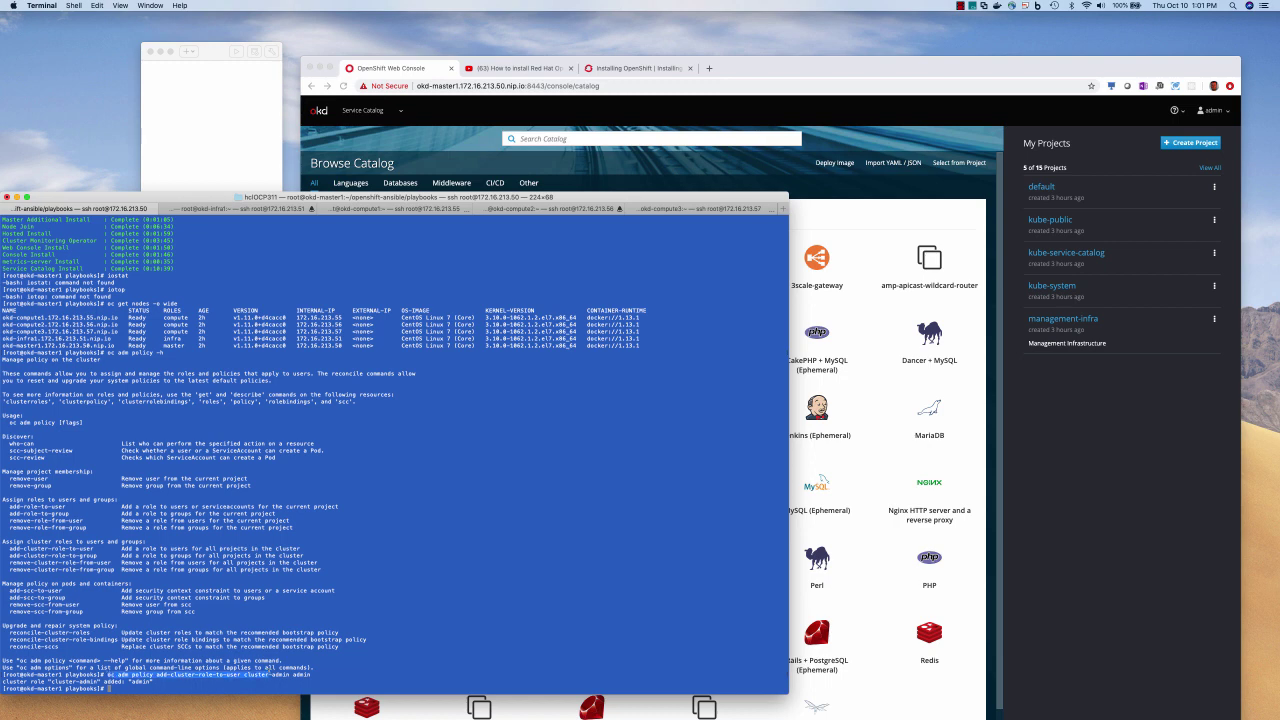
click(338, 667)
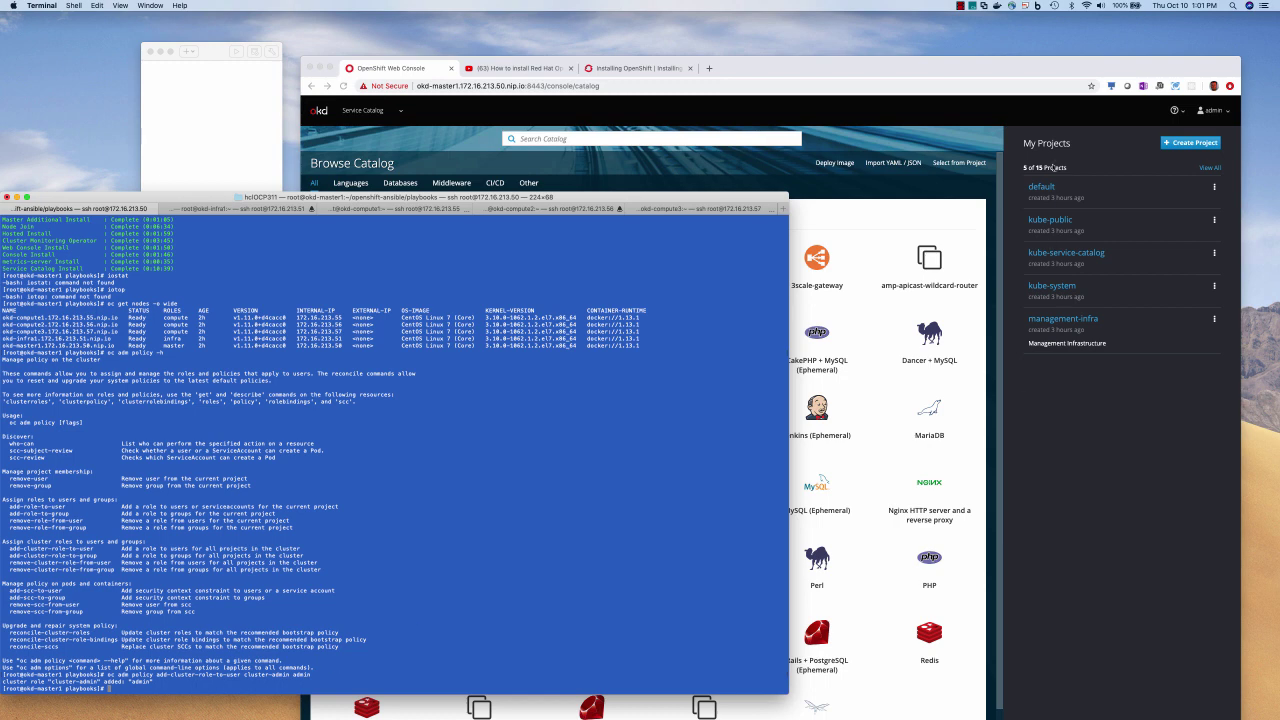
click(1057, 493)
click(370, 110)
click(377, 146)
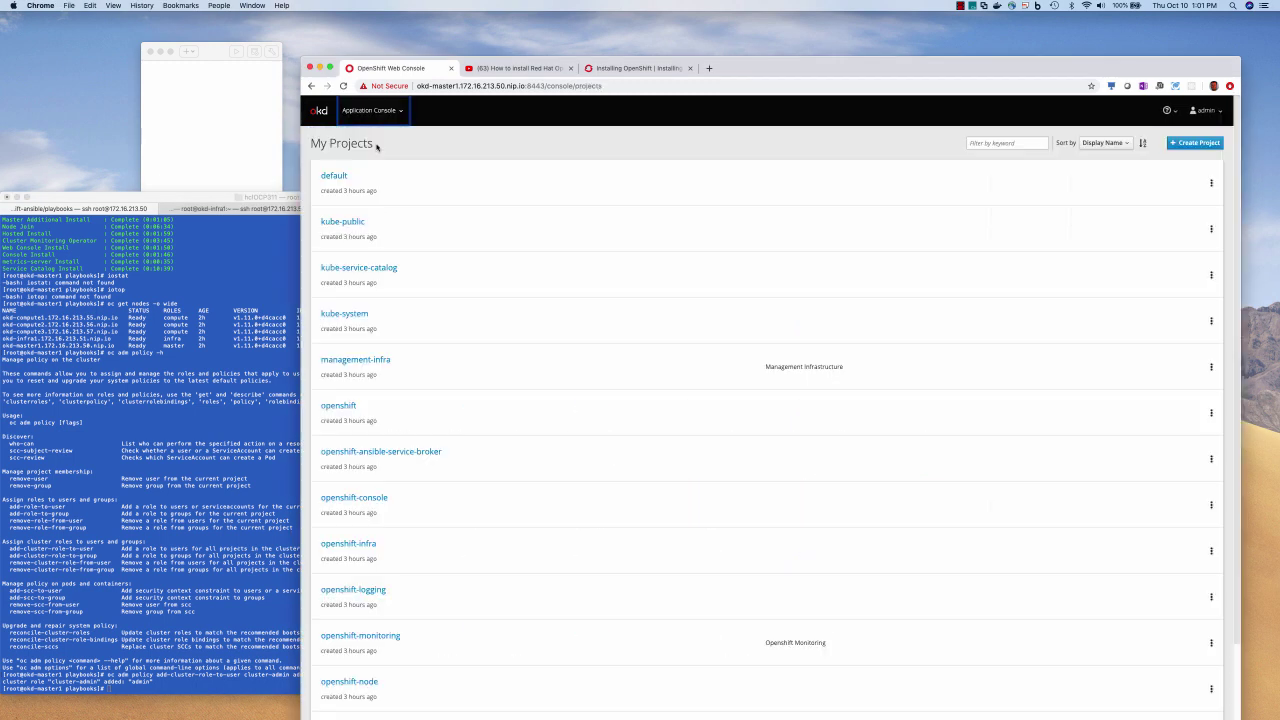
Show the running pods in the default project
click(336, 175)
mouse_move(345, 228)
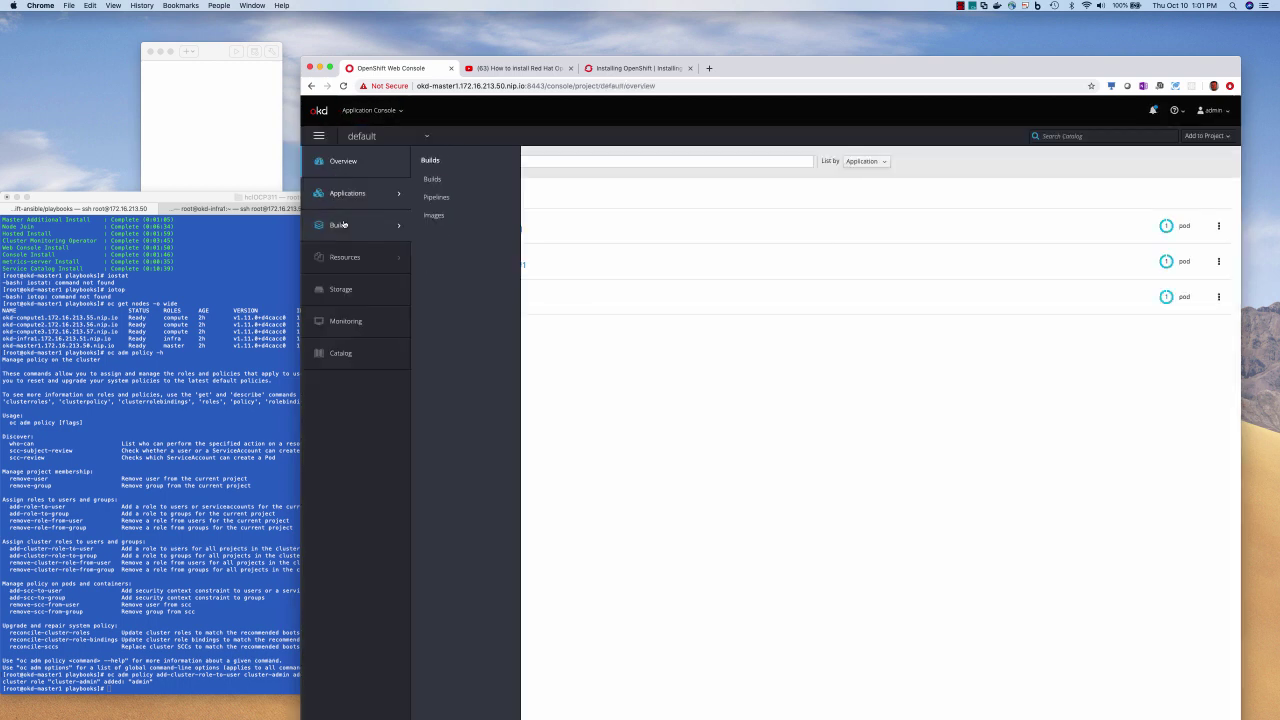
mouse_move(360, 195)
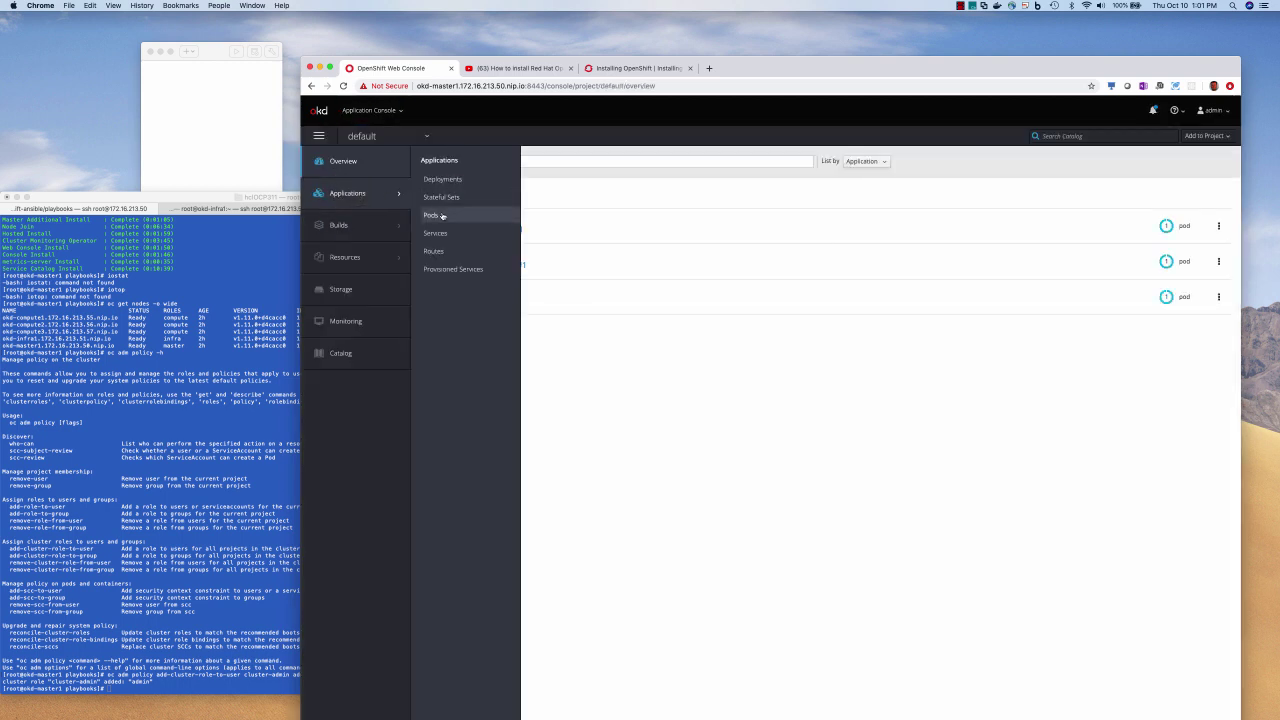
click(441, 213)
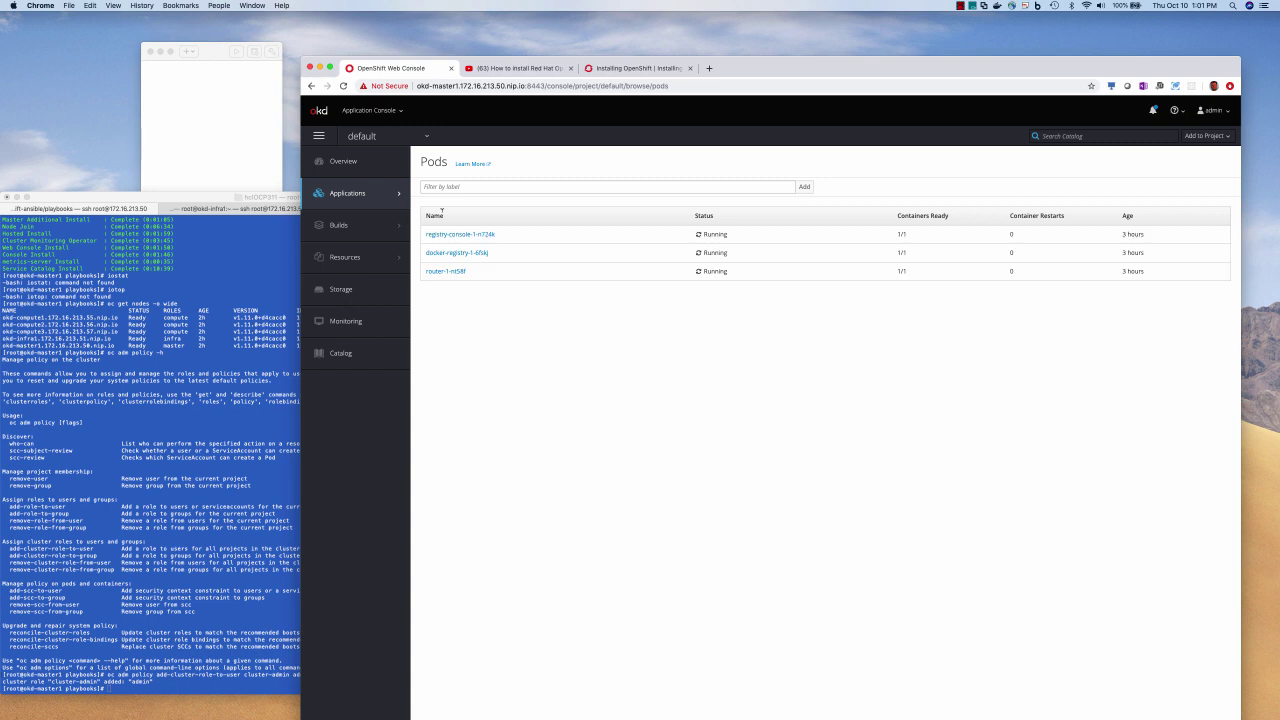
Switch to the Cluster Console and expand Workloads in the sidebar
click(383, 111)
click(375, 160)
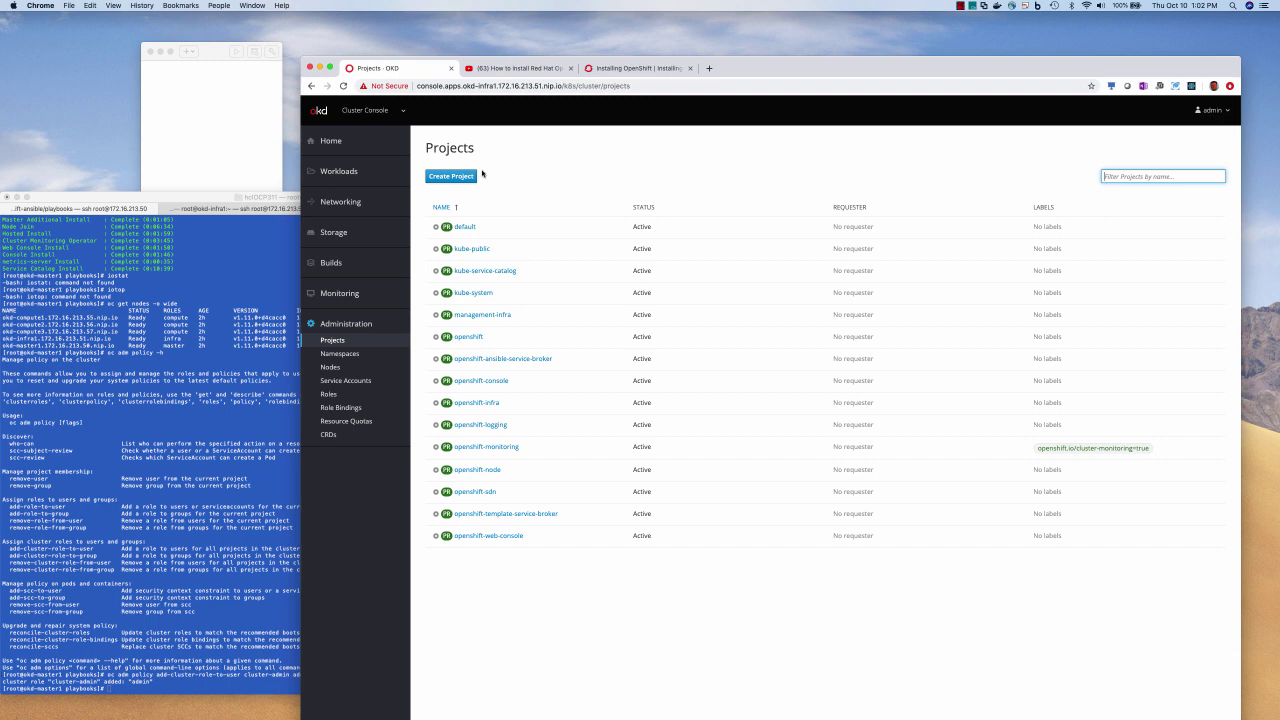
click(339, 172)
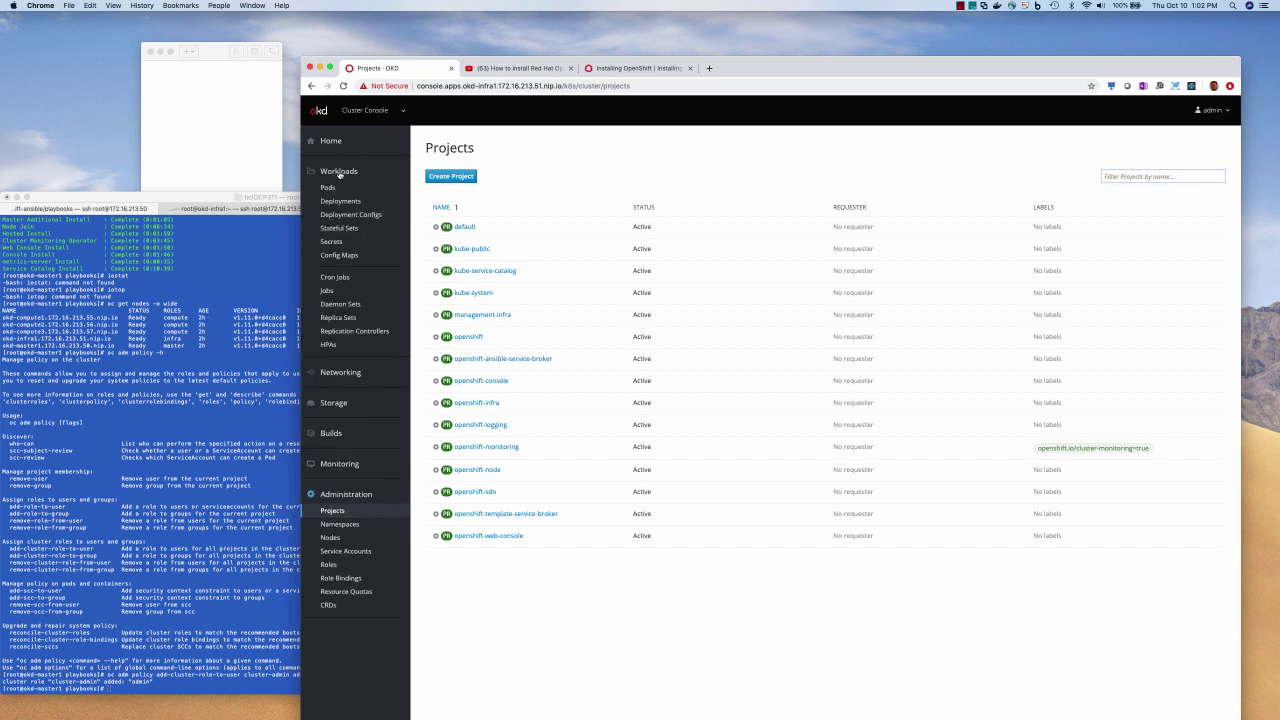